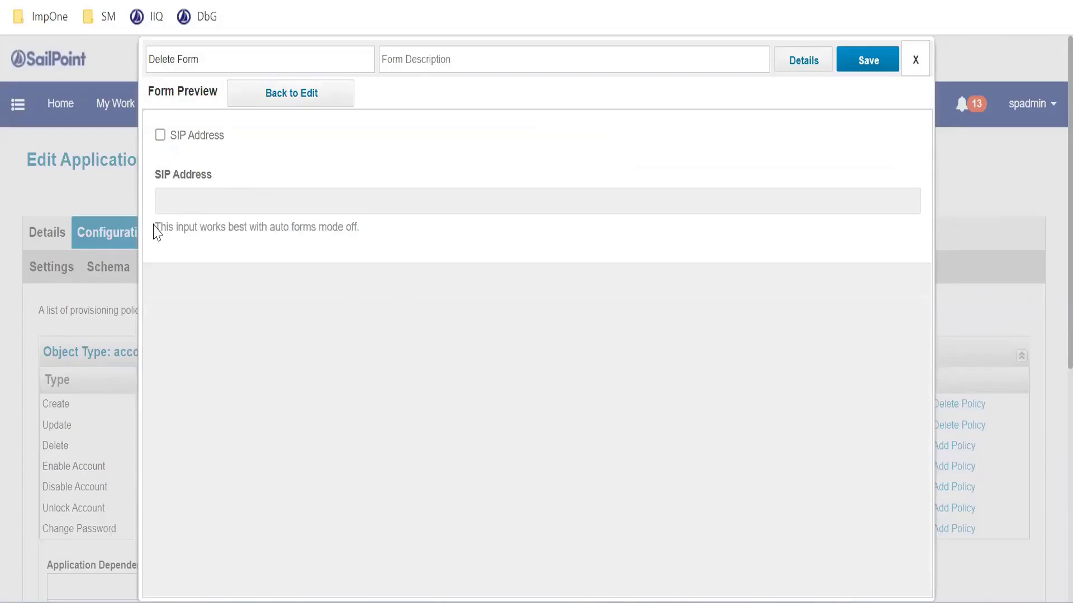
Return from the form preview to editing and set the second field's display name to "SIP Address Type", applying the change.
left_click_drag(155, 226, 370, 243)
left_click(258, 108)
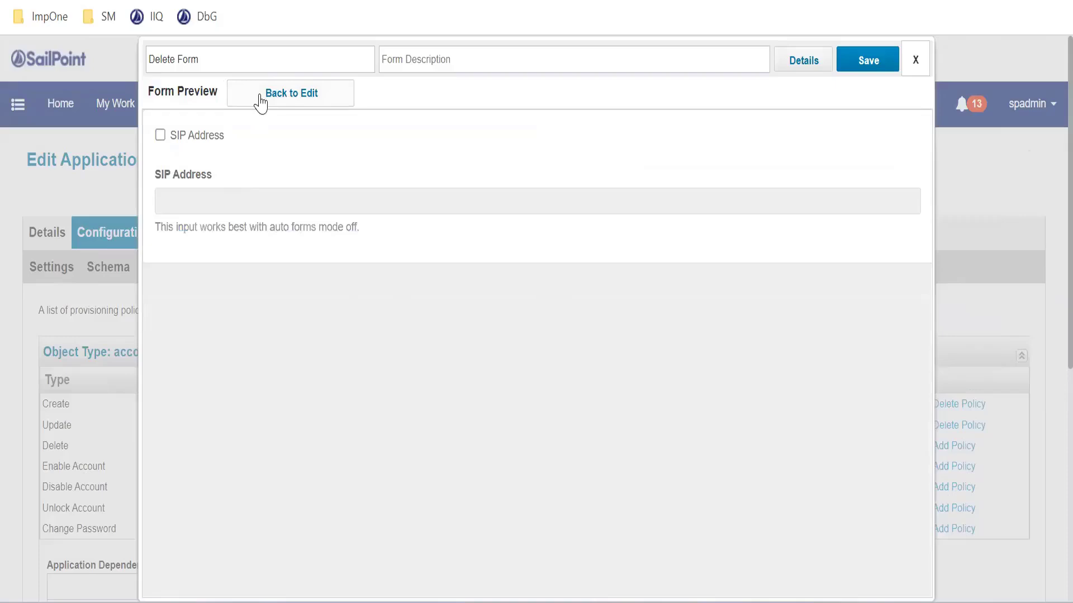
left_click(260, 96)
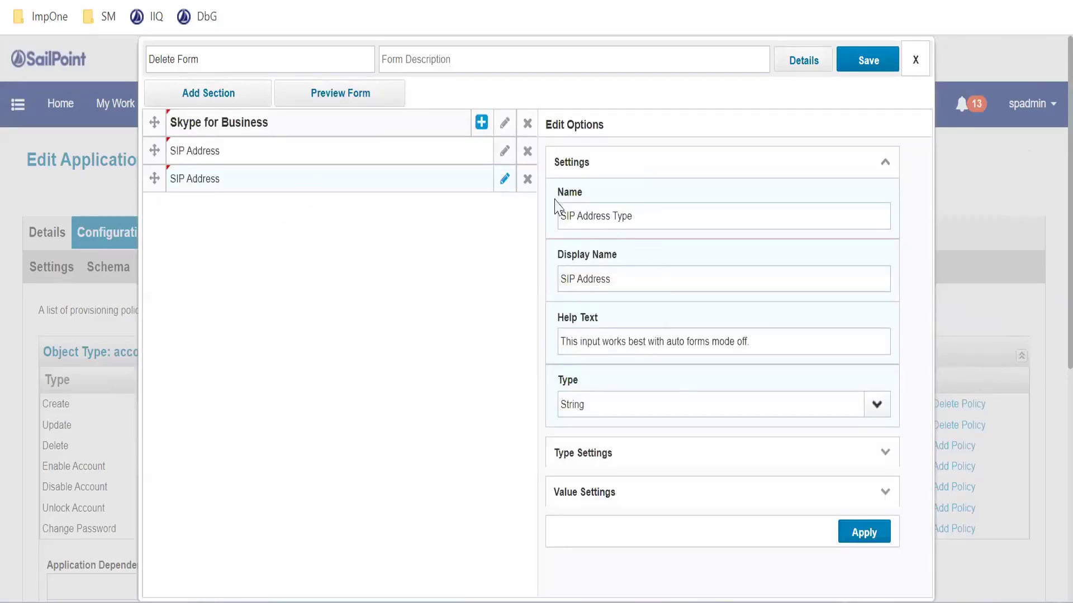
left_click_drag(610, 217, 691, 219)
key("ctrl+c")
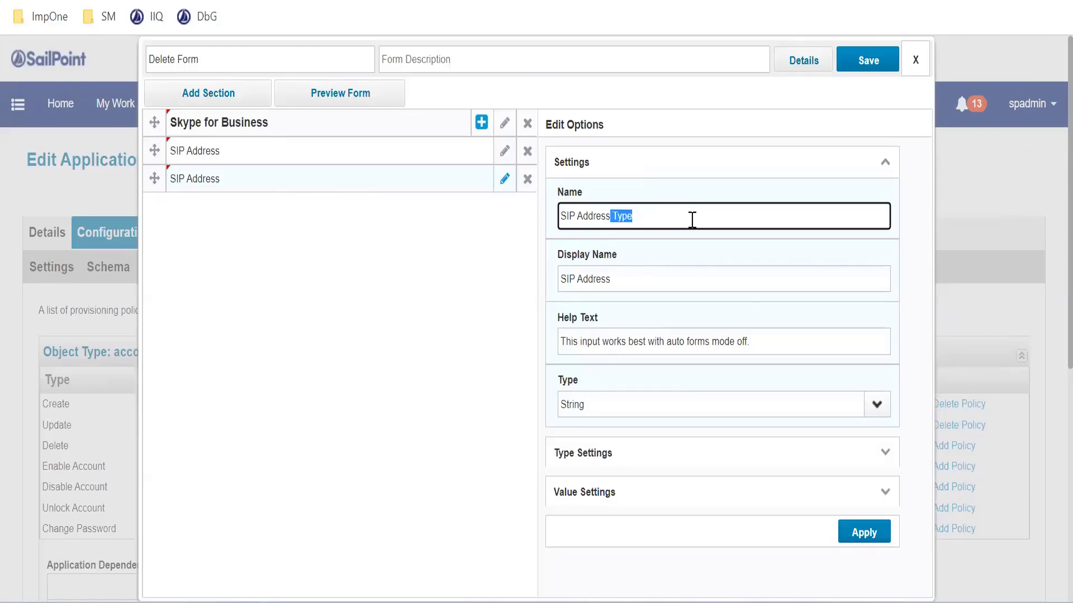
left_click(637, 280)
key("ctrl+v")
left_click(853, 534)
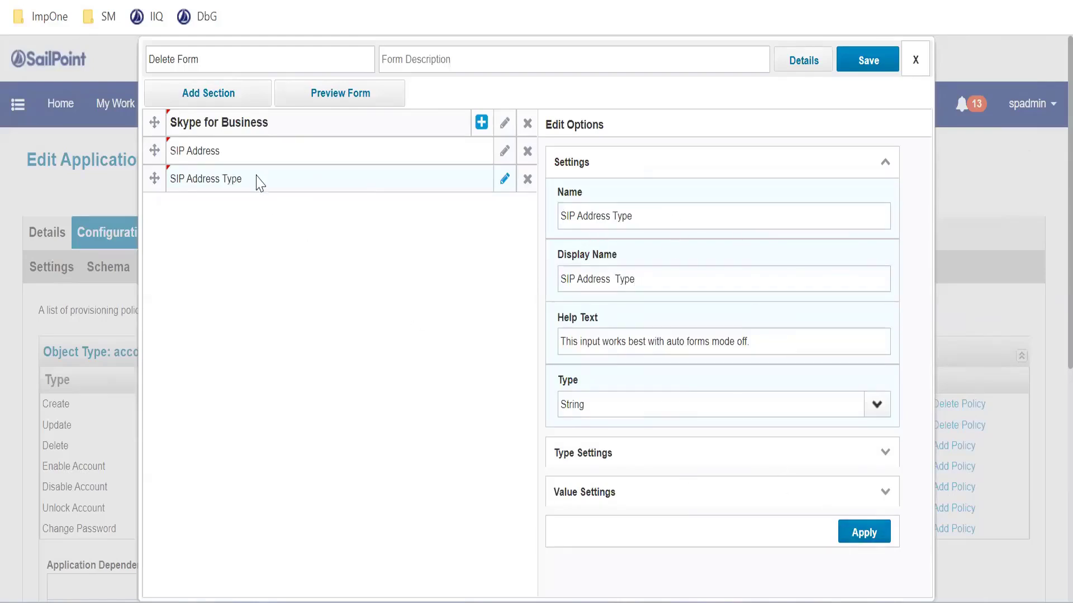
Preview the form, try the SIP Address checkbox and examine the help text below SIP Address Type.
left_click(301, 102)
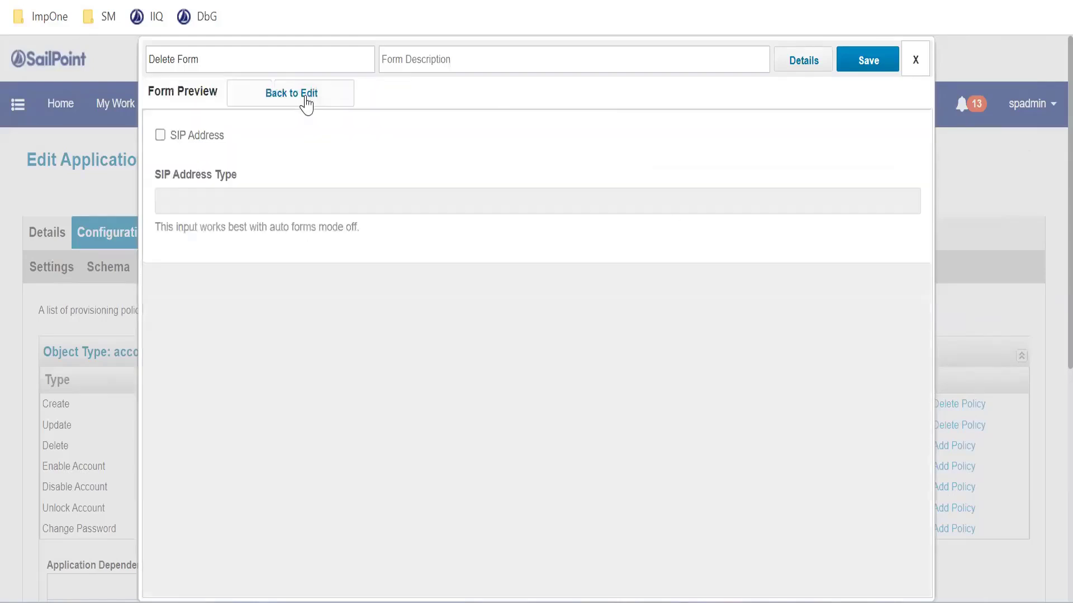
left_click(160, 136)
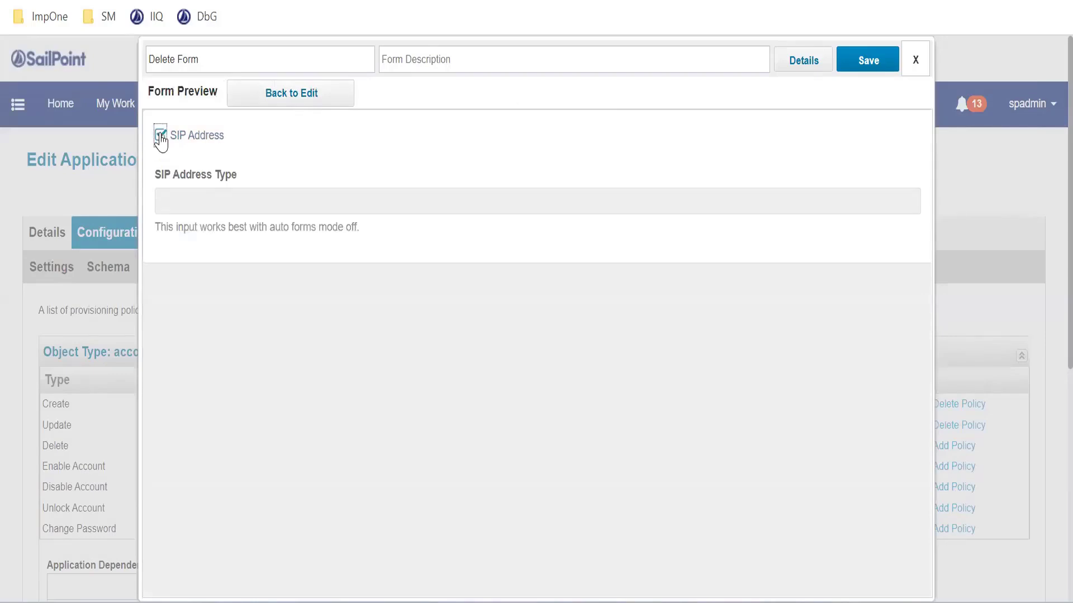
left_click(160, 135)
left_click(161, 135)
left_click_drag(157, 228, 397, 249)
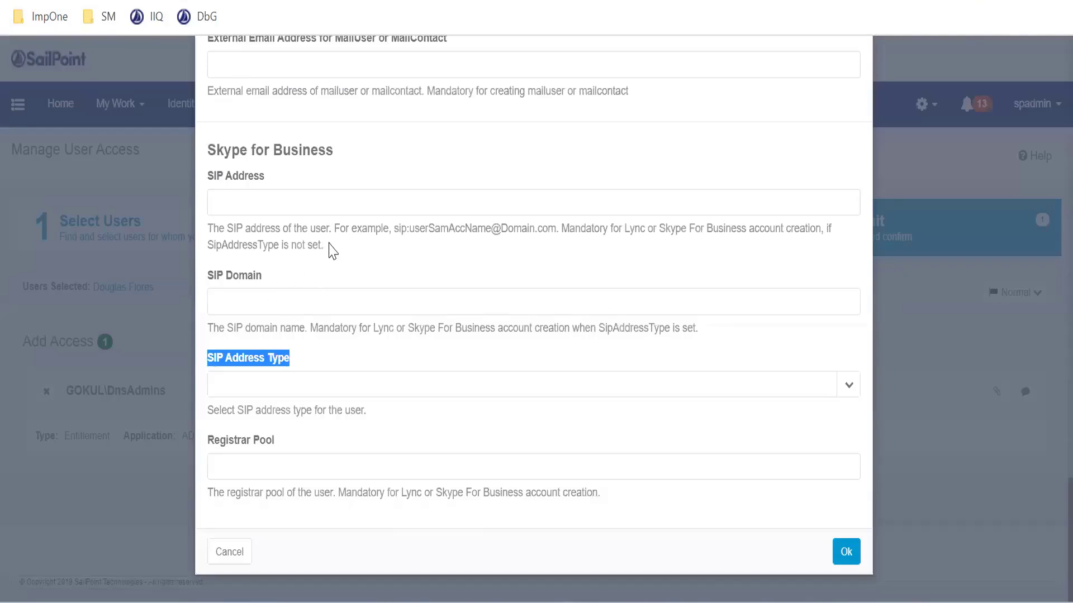
Examine the SIP Address help text in the Skype for Business section of the Manage User Access form.
left_click_drag(330, 250, 214, 233)
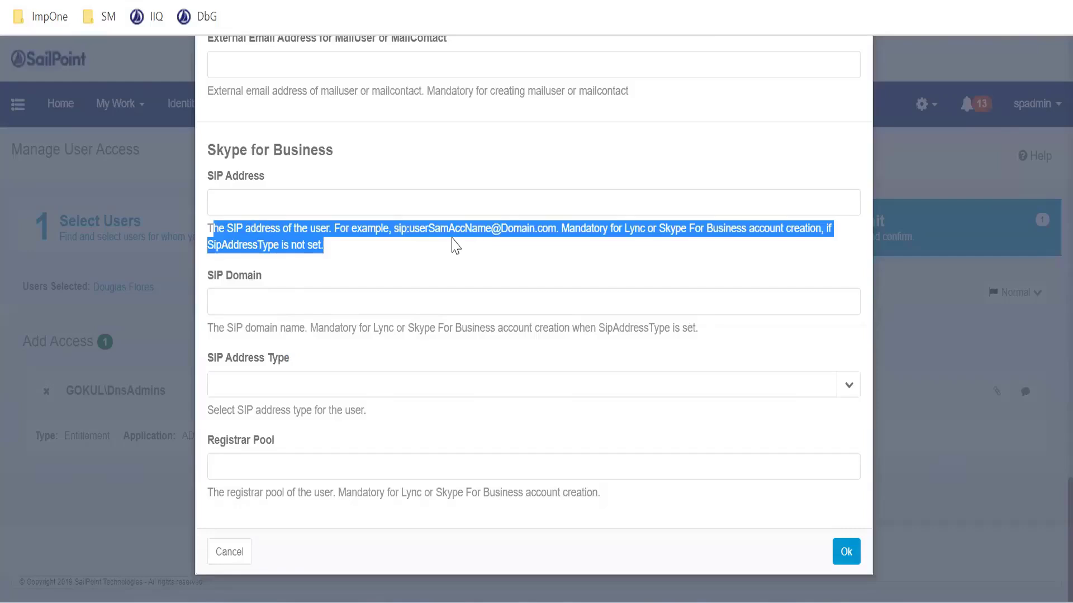
left_click(336, 250)
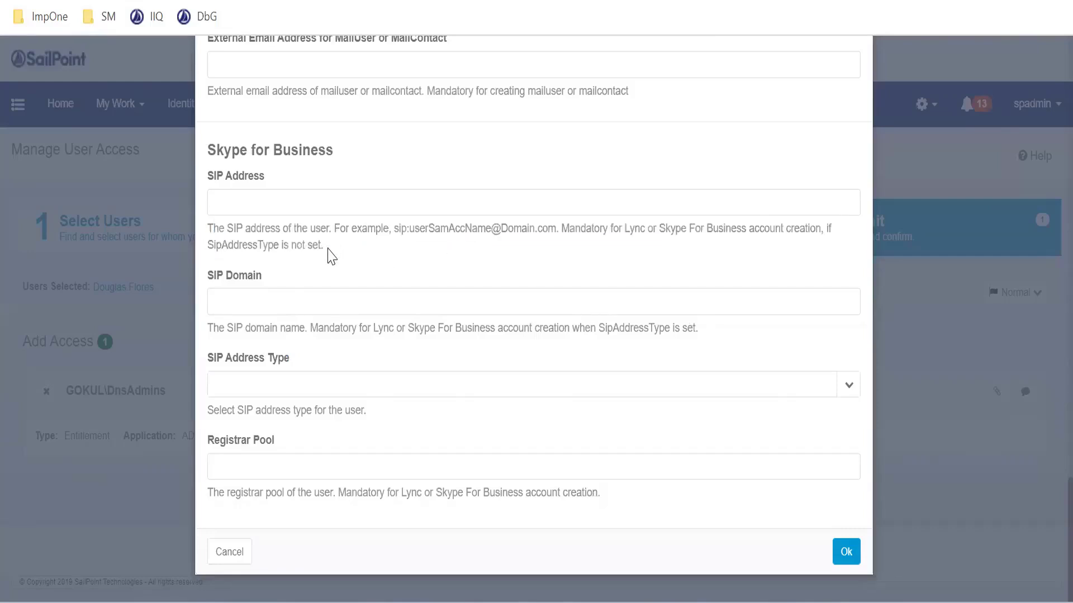
left_click_drag(325, 249, 209, 225)
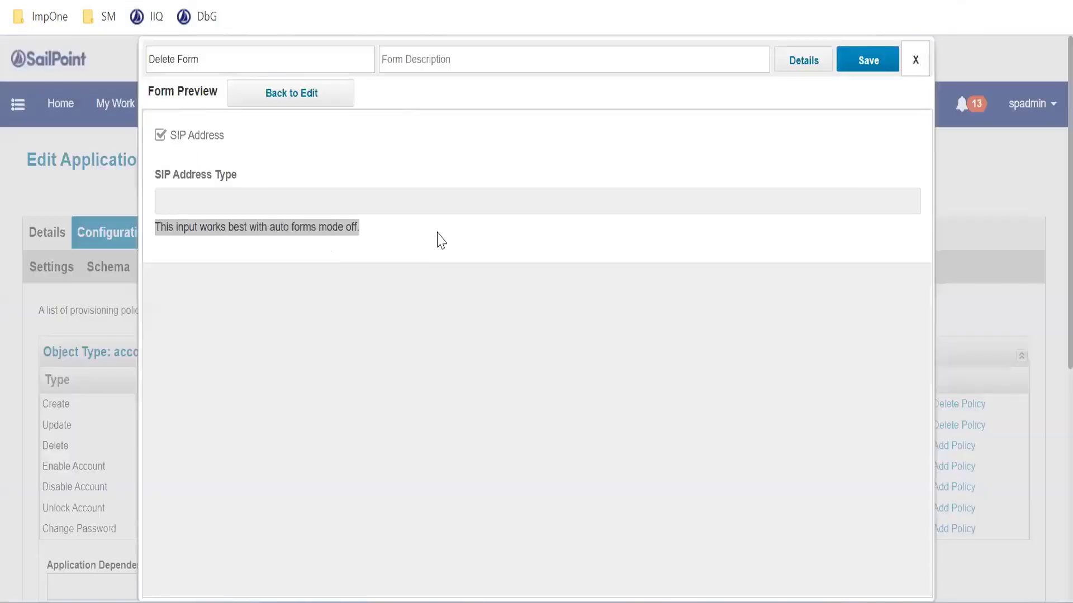
Return to editing the Delete Form, and mark the SIP Address Type field as required in its type settings.
left_click(275, 197)
left_click(277, 103)
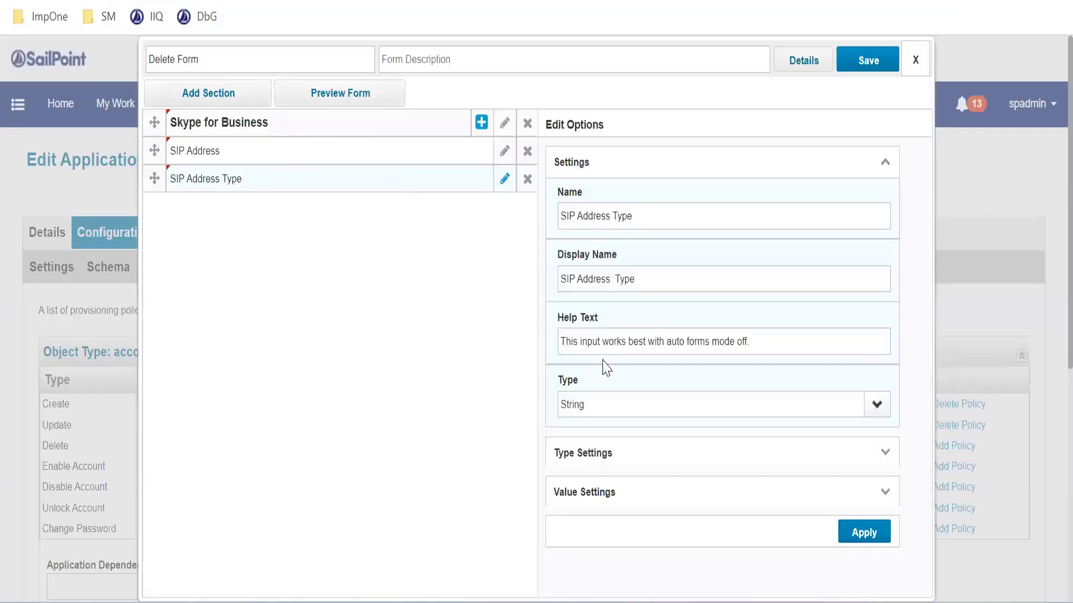
scroll(620, 358, "down", 2)
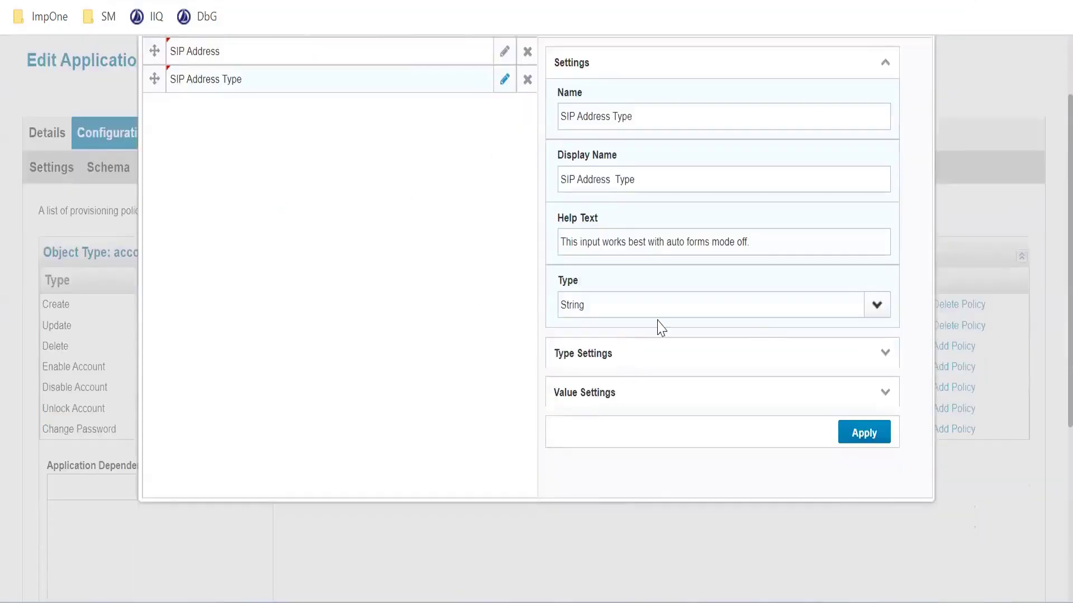
left_click(886, 401)
scroll(735, 402, "down", 2)
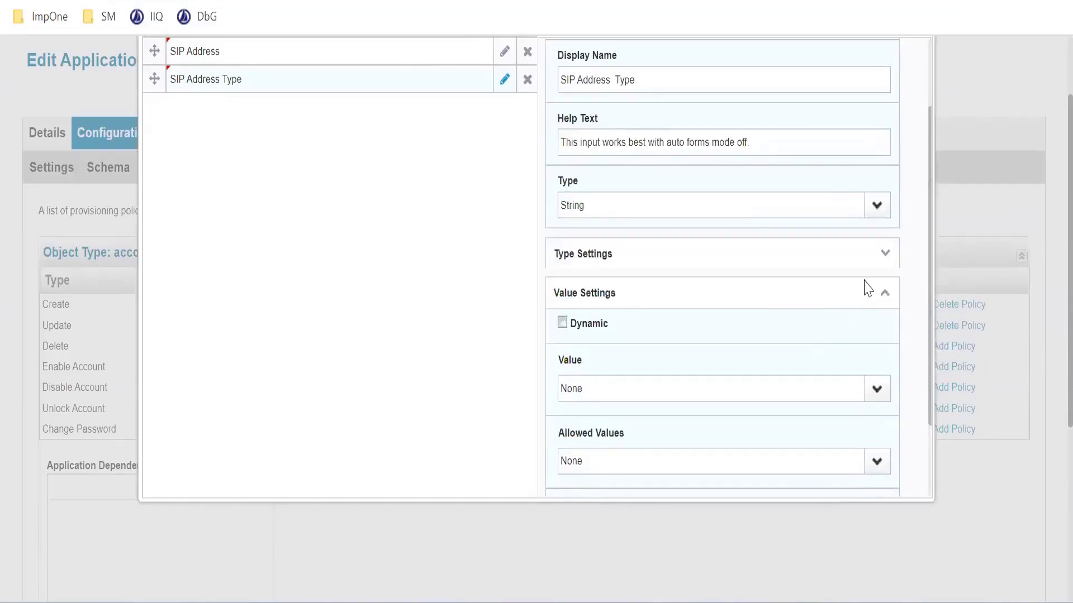
left_click(885, 256)
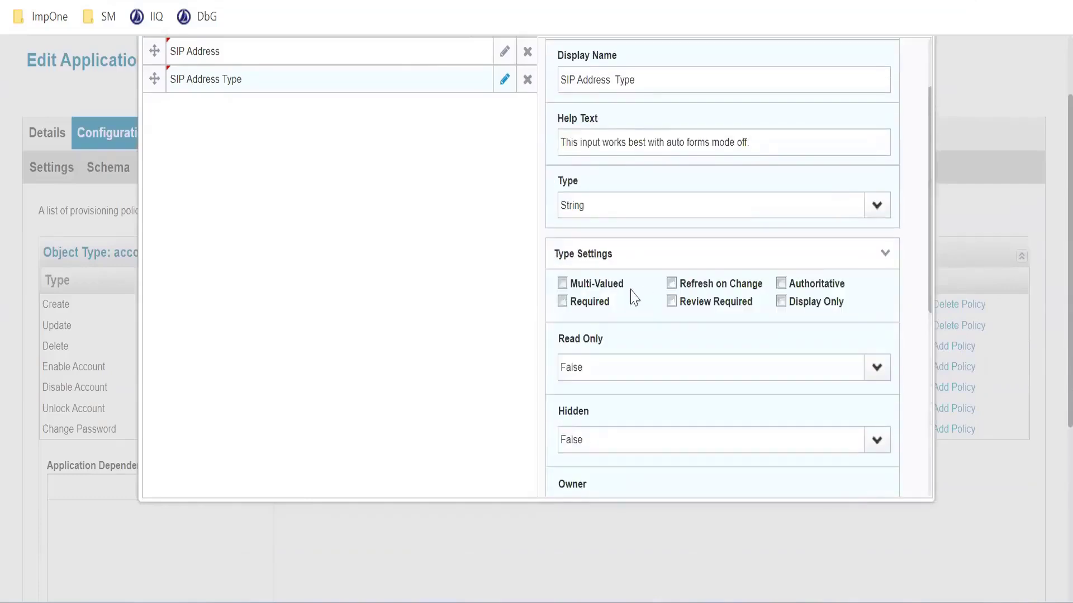
left_click(563, 303)
scroll(810, 385, "down", 4)
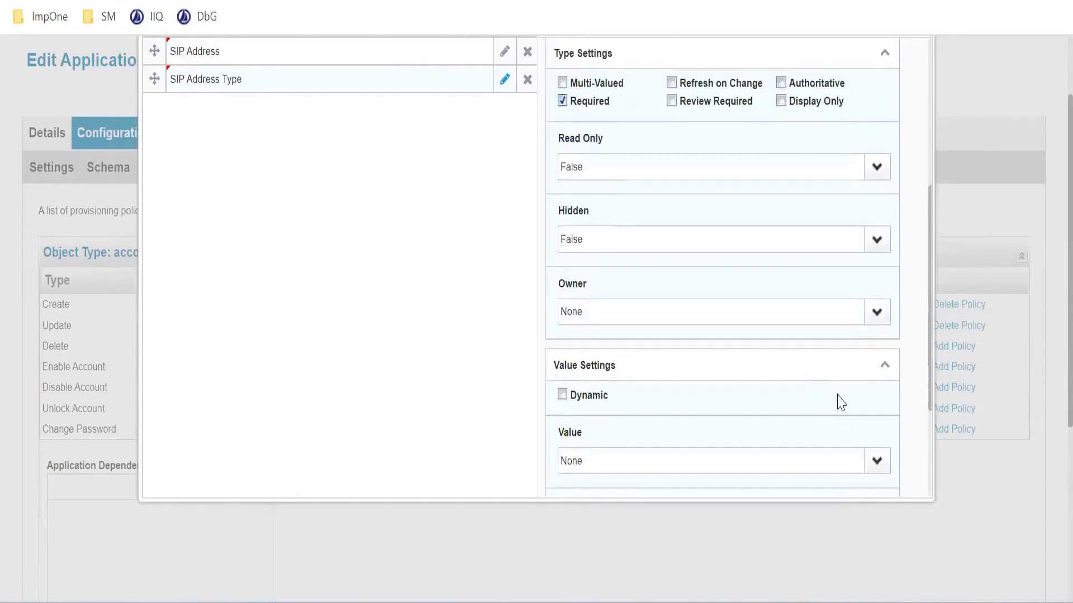
scroll(840, 402, "down", 3)
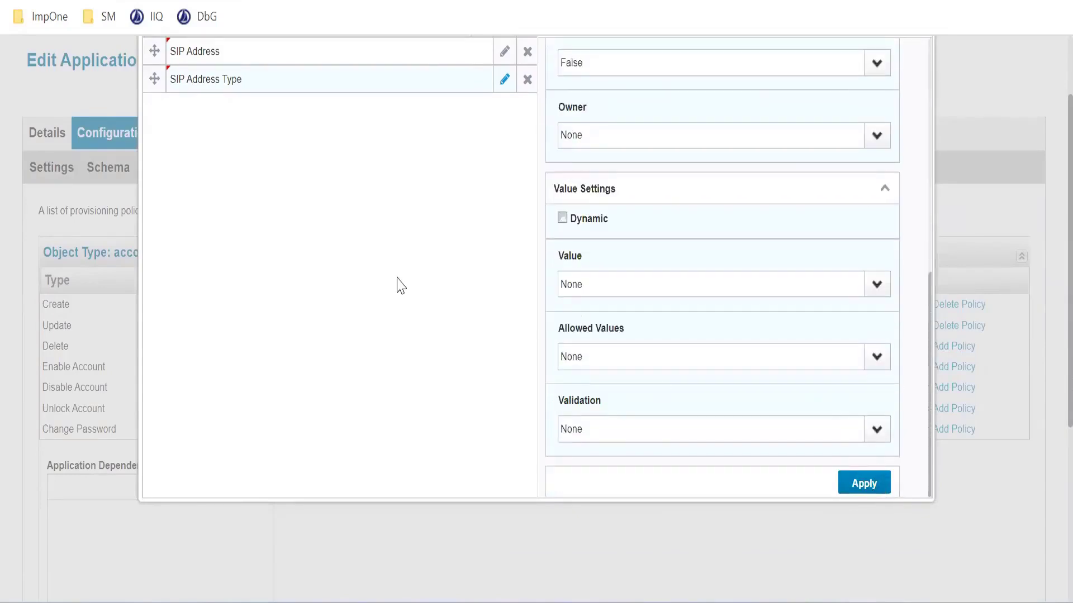
scroll(391, 280, "up", 2)
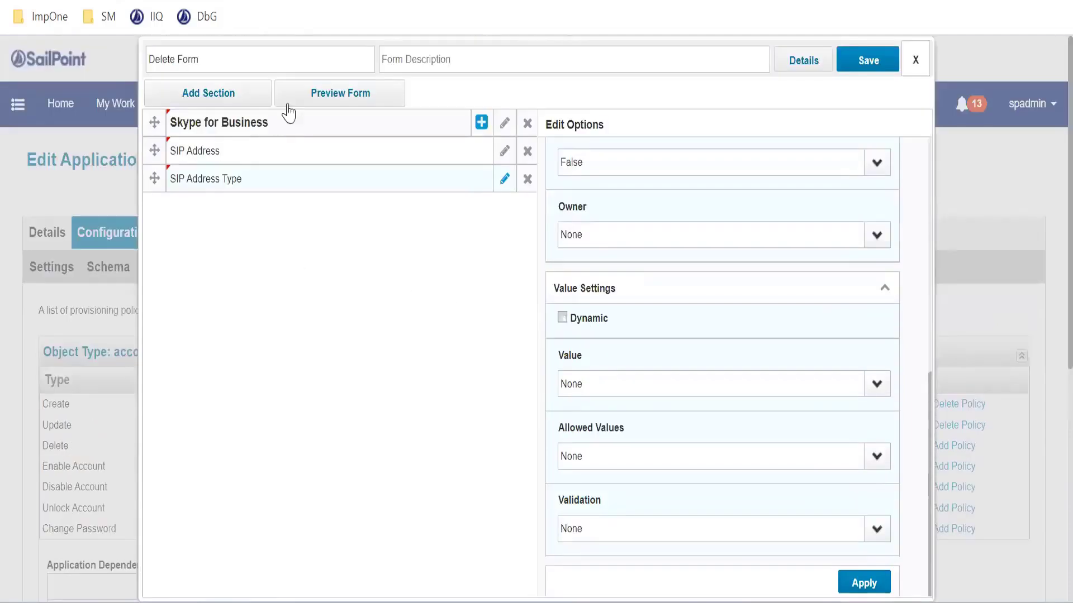
Preview the form and check the required marker beside SIP Address Type.
left_click(324, 95)
left_click_drag(242, 171, 251, 172)
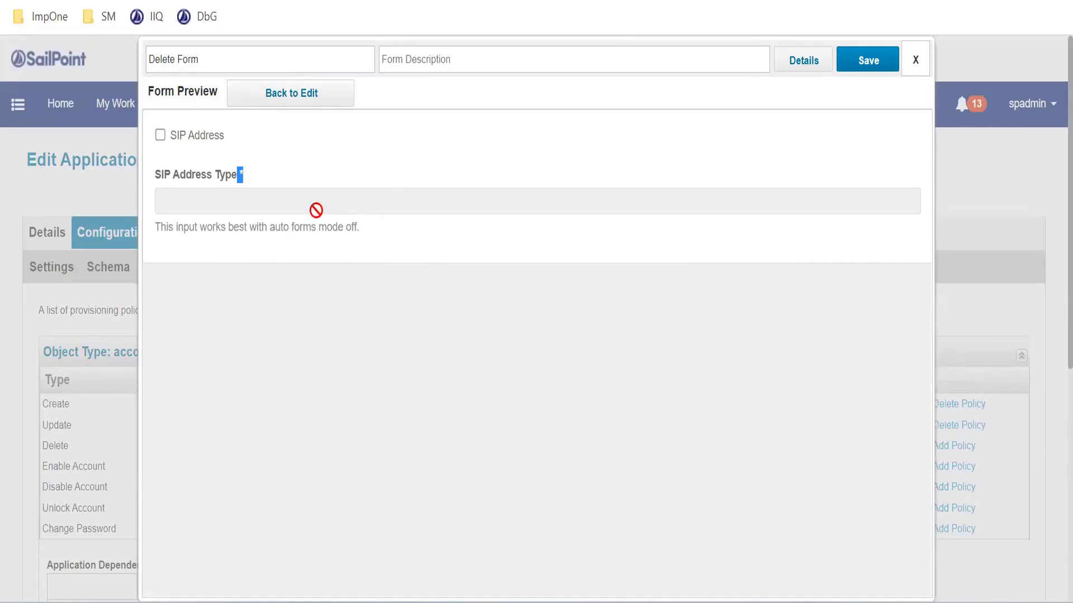
left_click(357, 94)
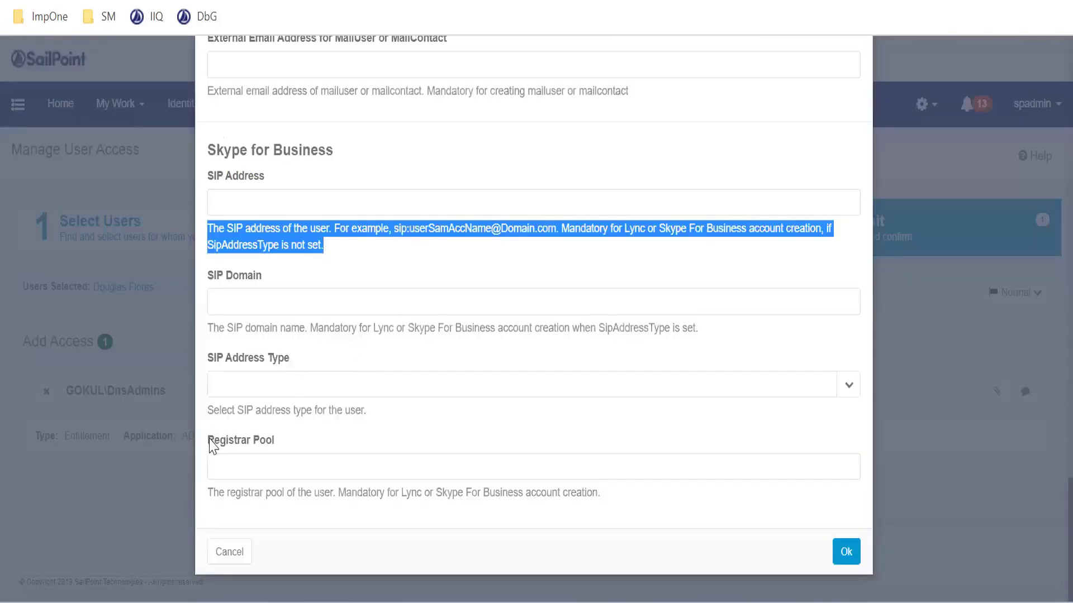
Review the Registrar Pool and static route fields in the Manage User Access form.
left_click_drag(209, 441, 229, 441)
scroll(276, 374, "up", 5)
scroll(234, 240, "up", 5)
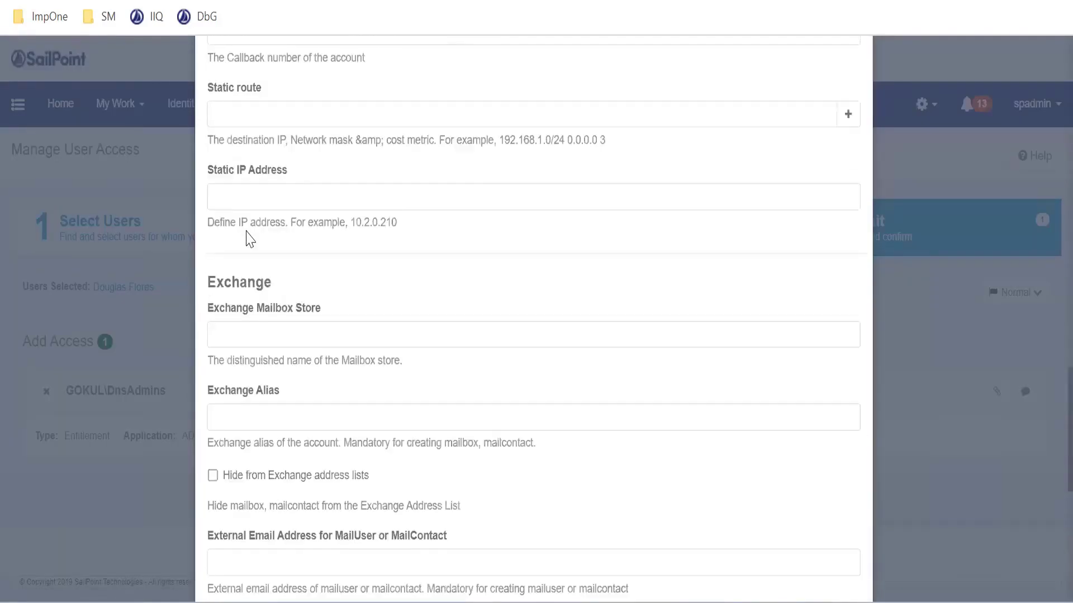
left_click_drag(263, 190, 205, 188)
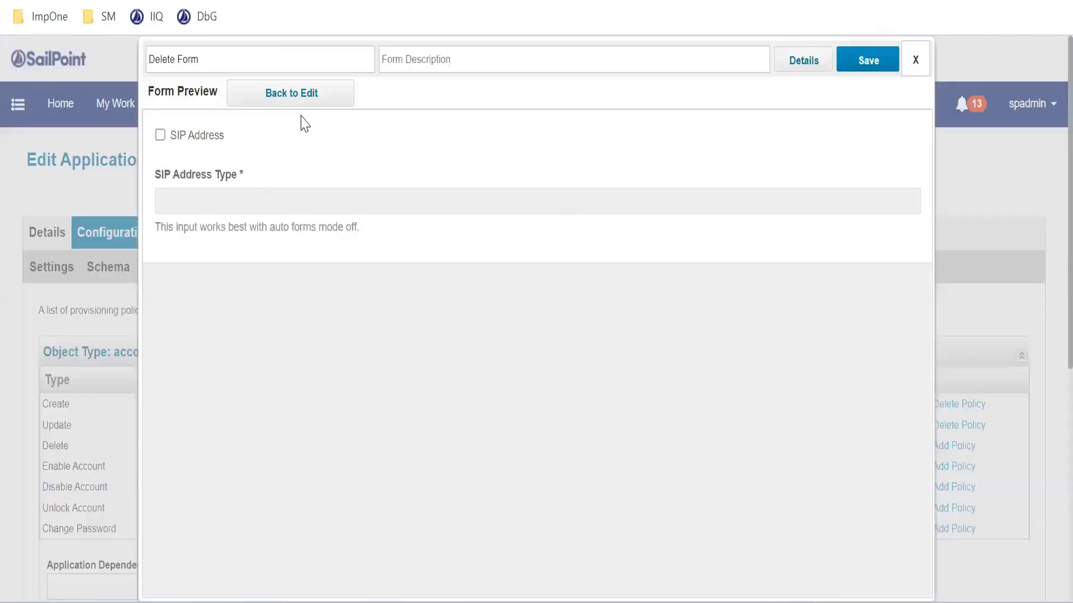
Add a field to the Skype for Business section with "Static route" as both its name and display name.
left_click(309, 98)
scroll(354, 204, "down", 2)
scroll(391, 168, "up", 2)
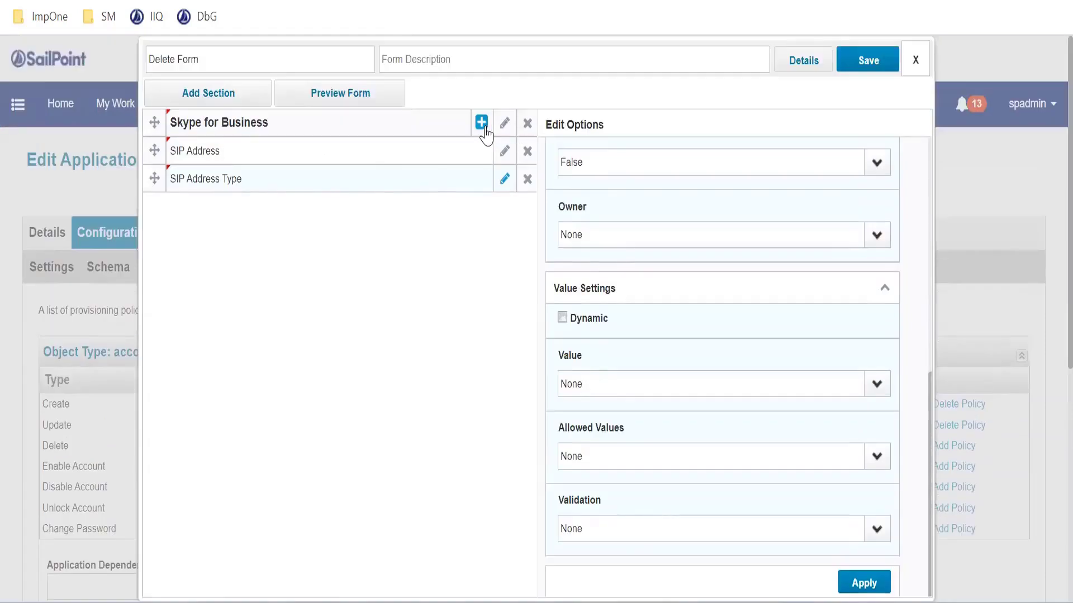
left_click(481, 122)
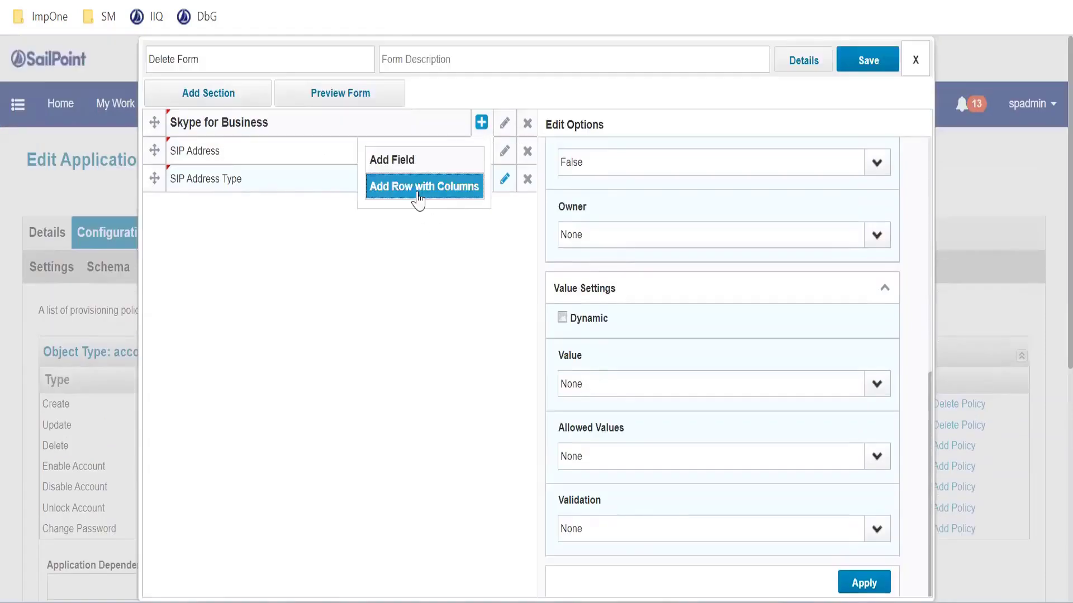
left_click(420, 161)
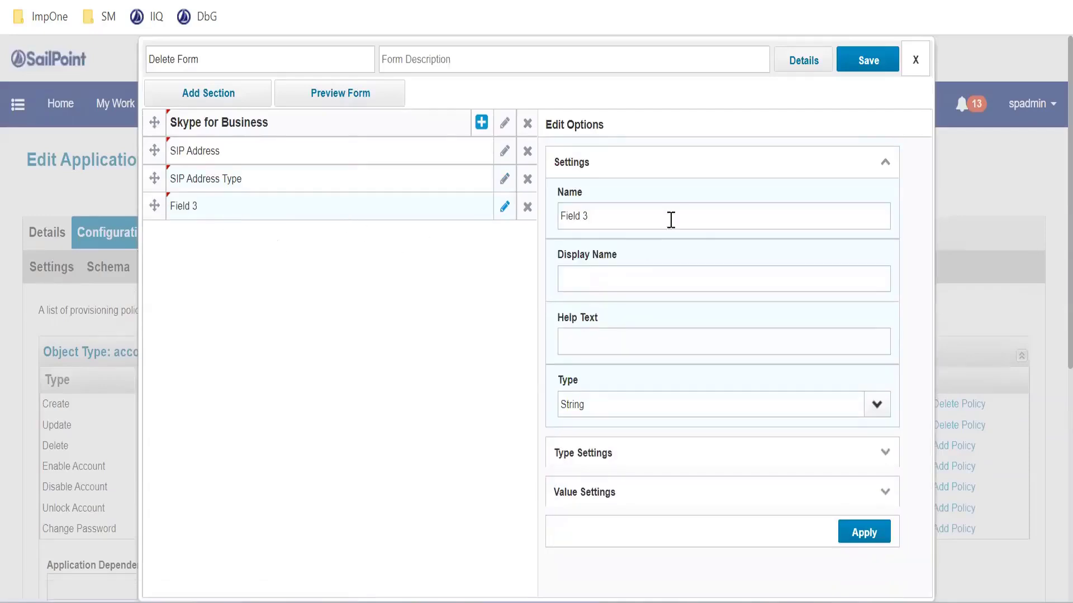
triple_click(601, 212)
type("Static route")
left_click(600, 279)
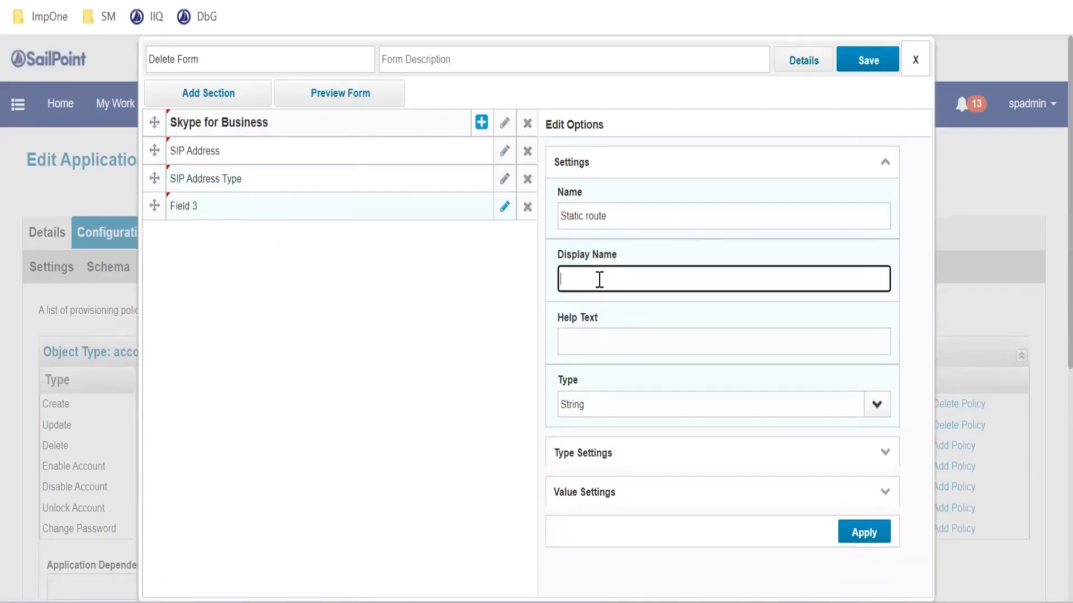
type("Static route")
Set the Static route field's type to Managed Attribute and apply the field settings.
left_click(874, 405)
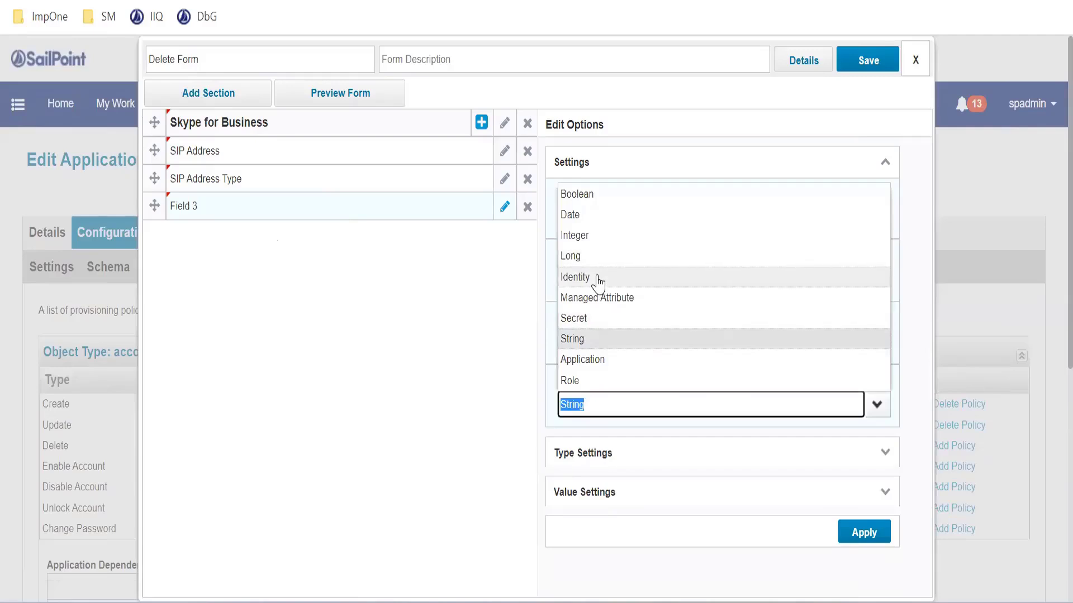
left_click(609, 298)
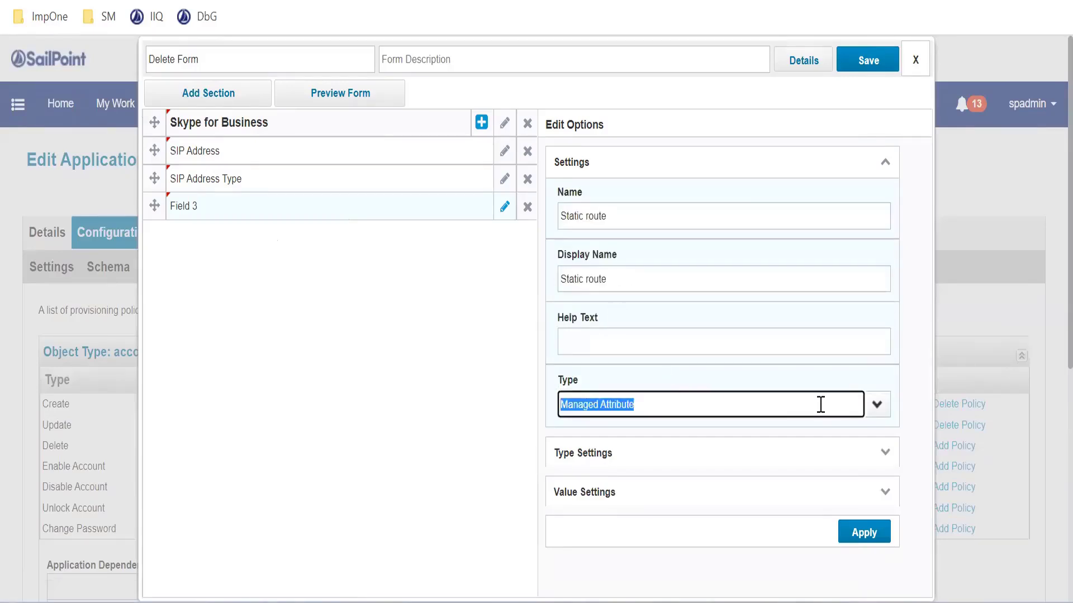
scroll(820, 404, "down", 2)
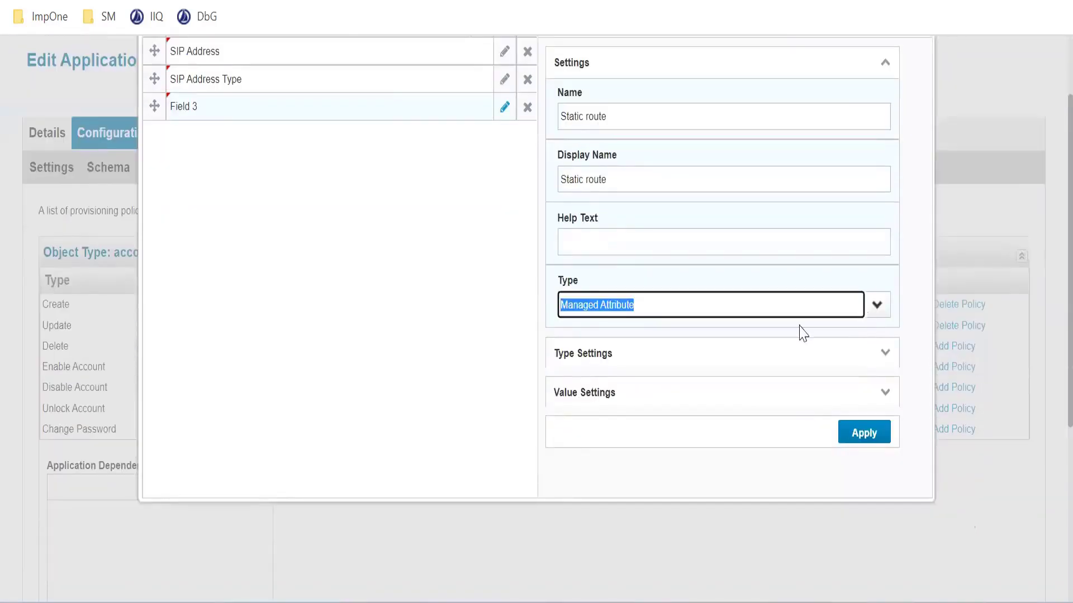
left_click(863, 433)
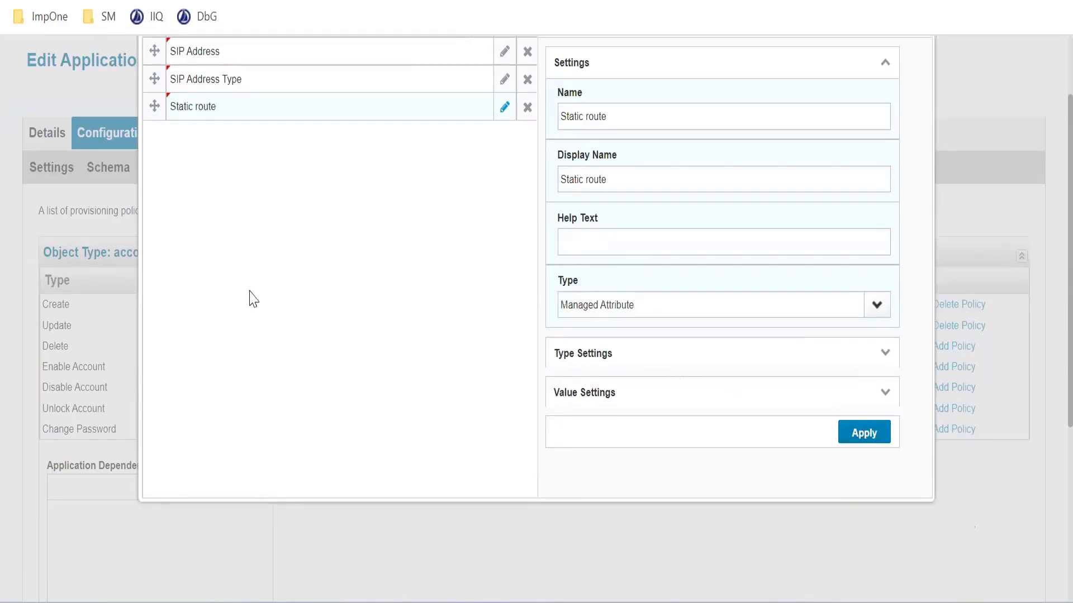
scroll(295, 242, "up", 1)
scroll(295, 242, "up", 3)
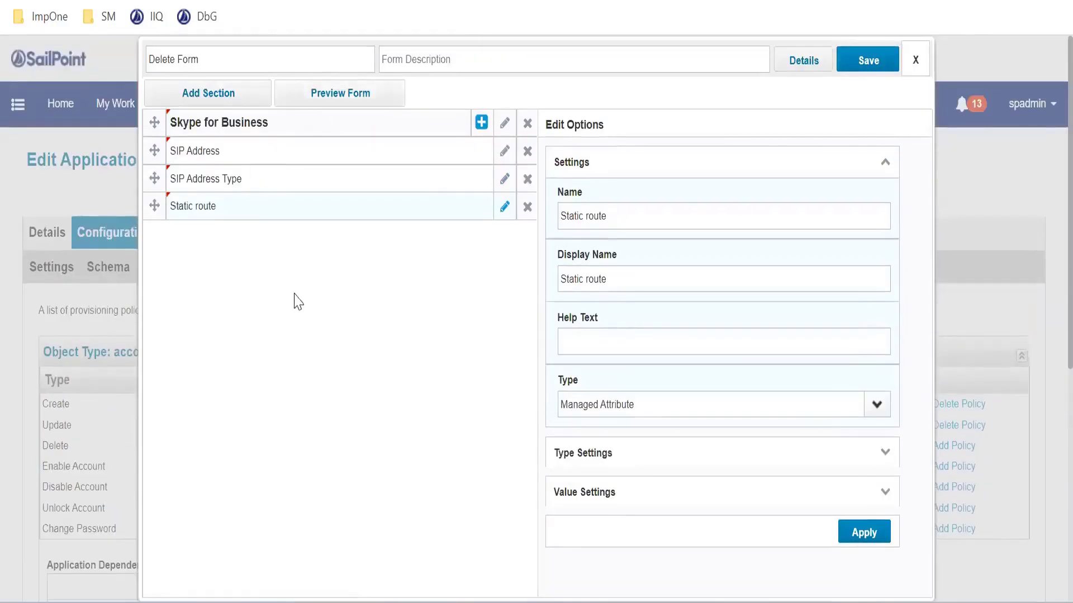
Add a row with 2 columns to the Skype for Business section and apply it.
left_click(481, 122)
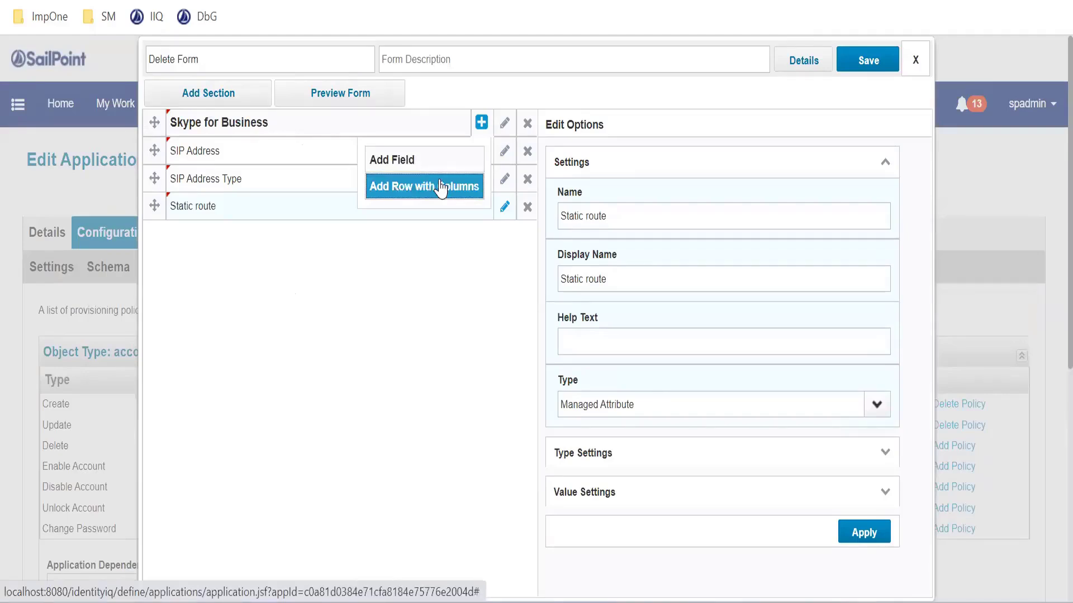
left_click(429, 196)
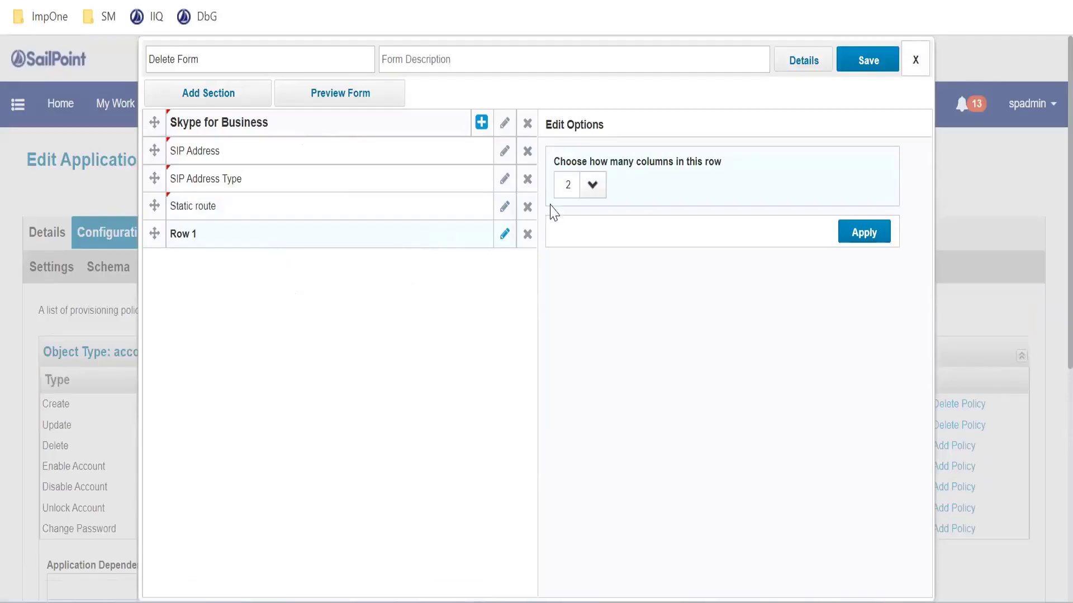
left_click(594, 195)
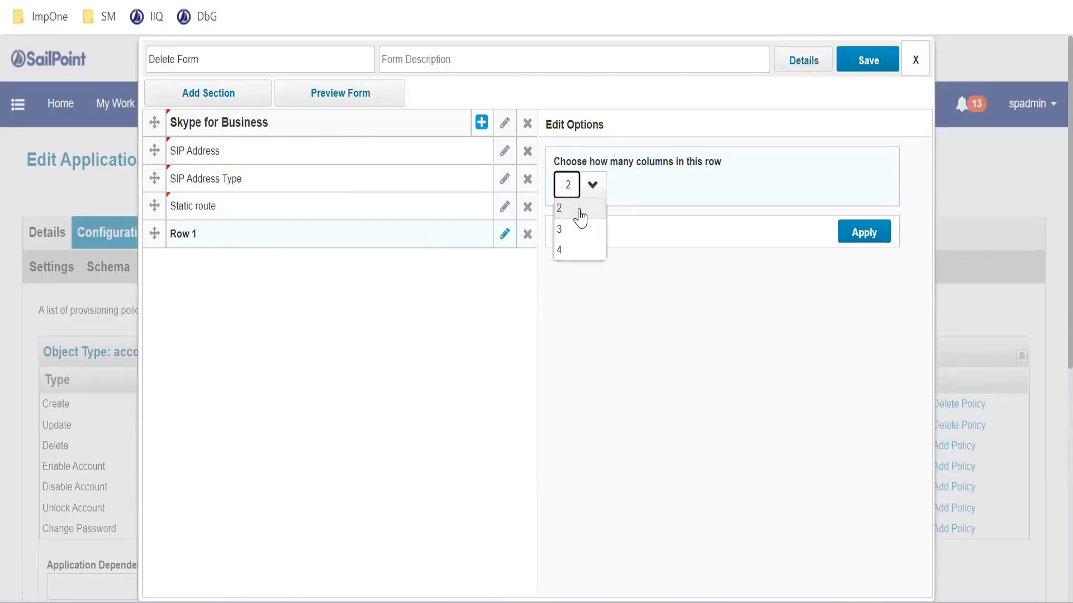
left_click(580, 217)
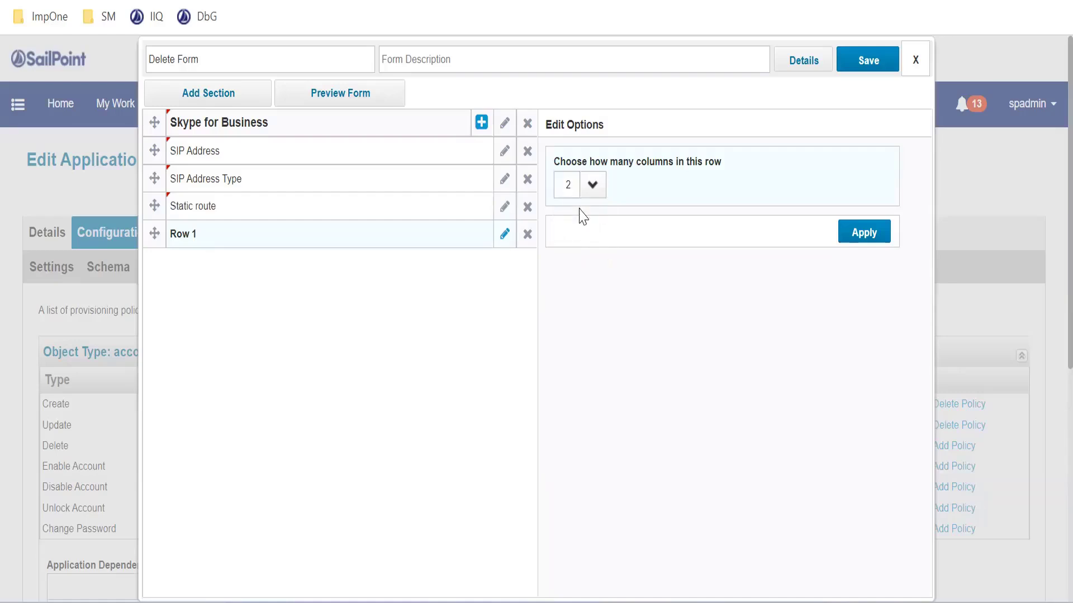
left_click(843, 241)
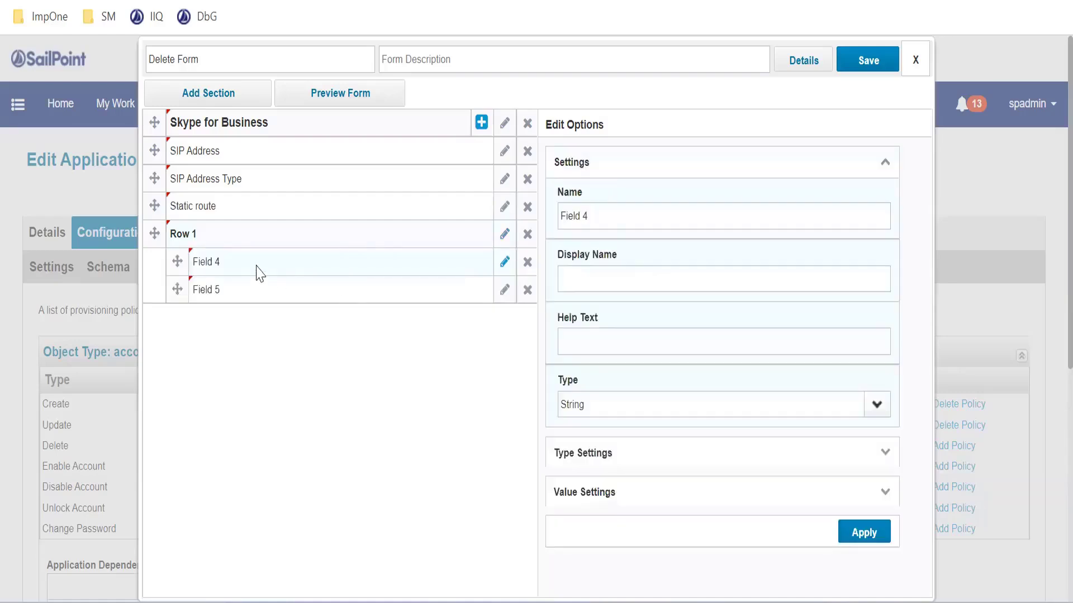
Enter "Password" as both the name and display name of the first field in Row 1.
left_click(625, 224)
type("Password")
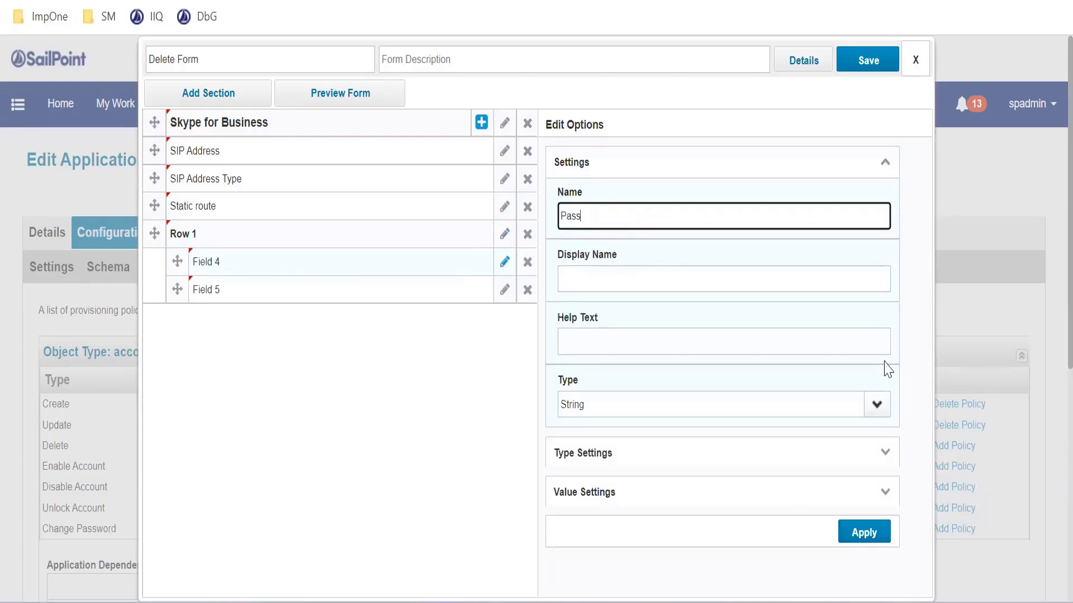
left_click(686, 280)
left_click(661, 223)
key("ctrl+c")
left_click(582, 277)
key("ctrl+v")
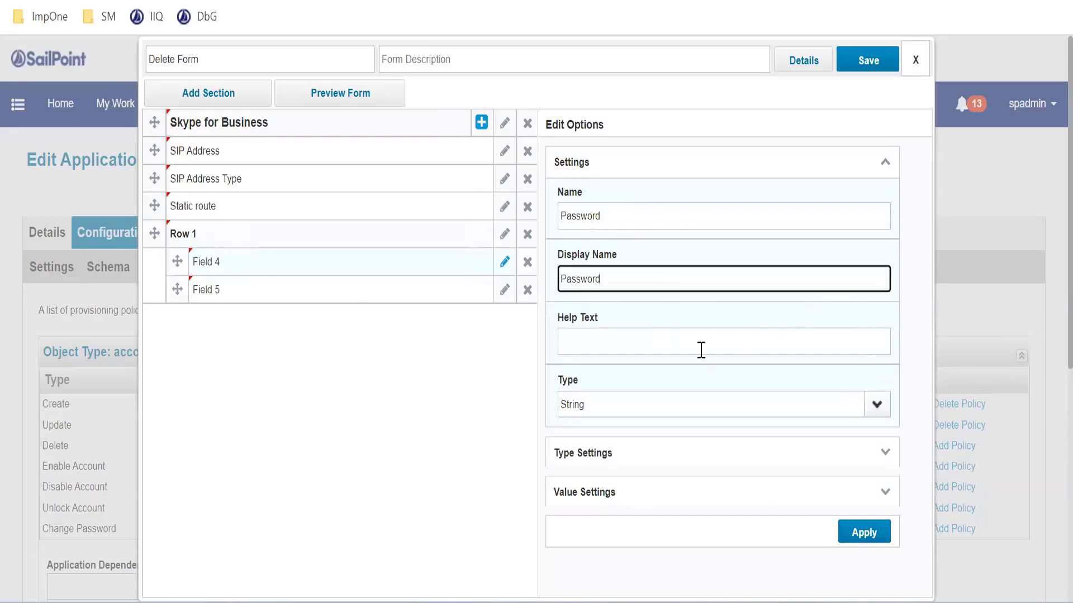
Set the Password field's type to Secret and apply the field settings.
scroll(699, 350, "down", 2)
left_click(885, 353)
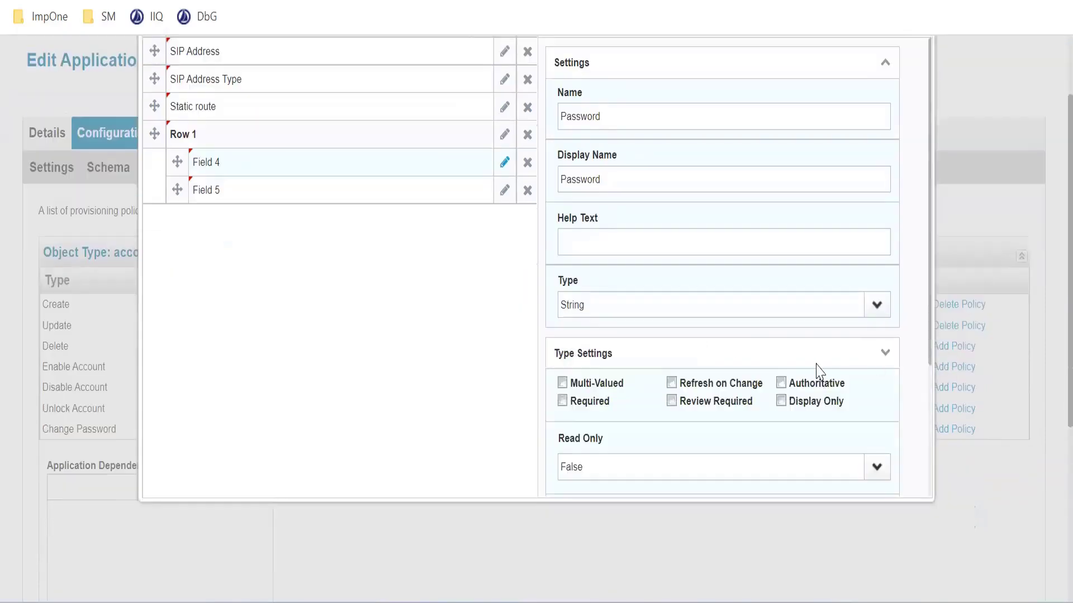
scroll(778, 371, "down", 2)
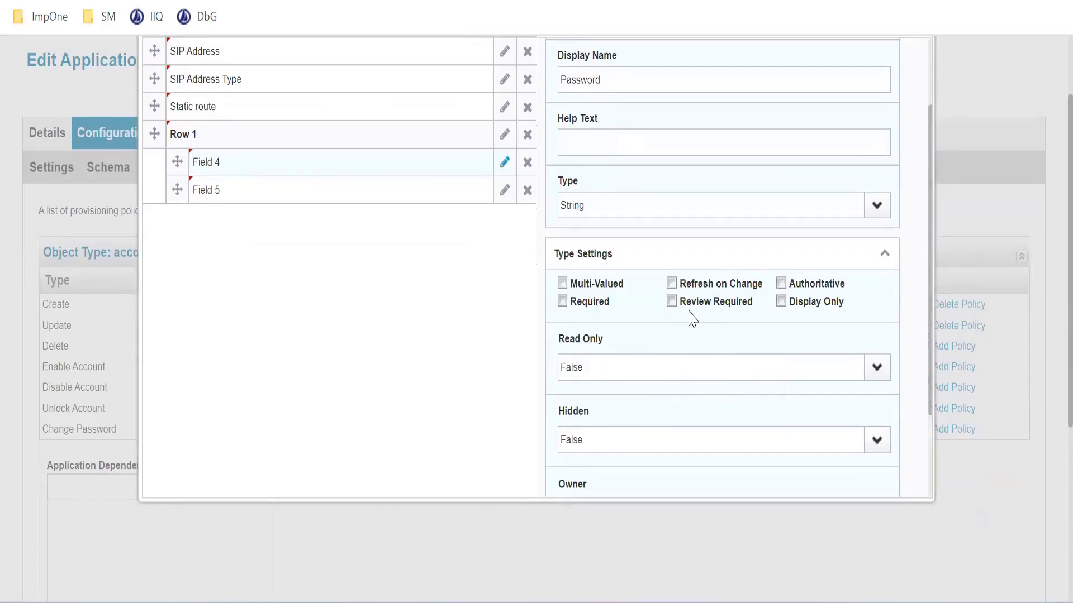
left_click(879, 209)
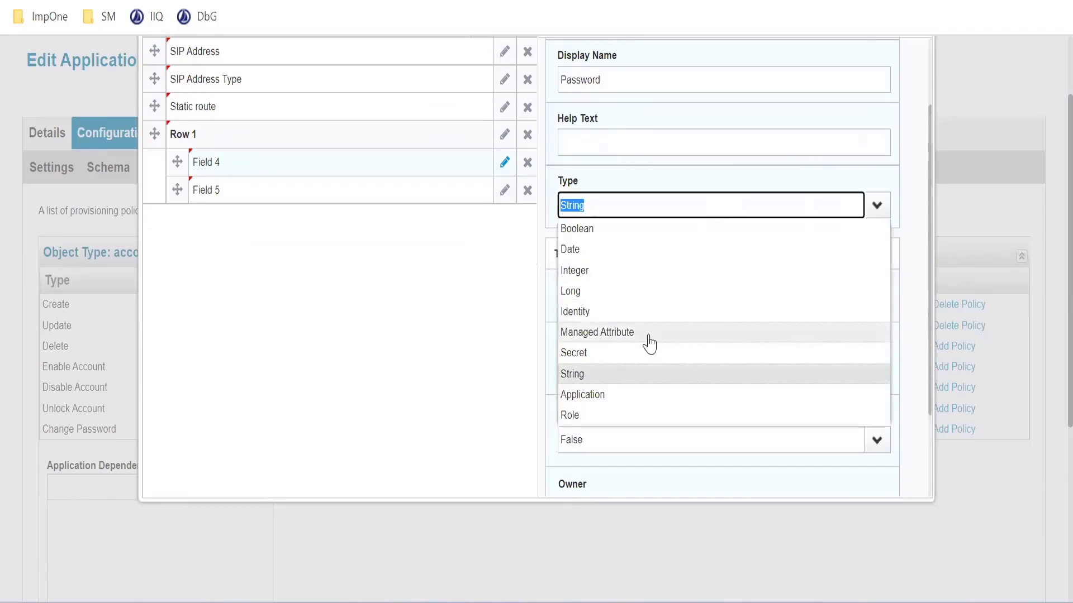
left_click(627, 353)
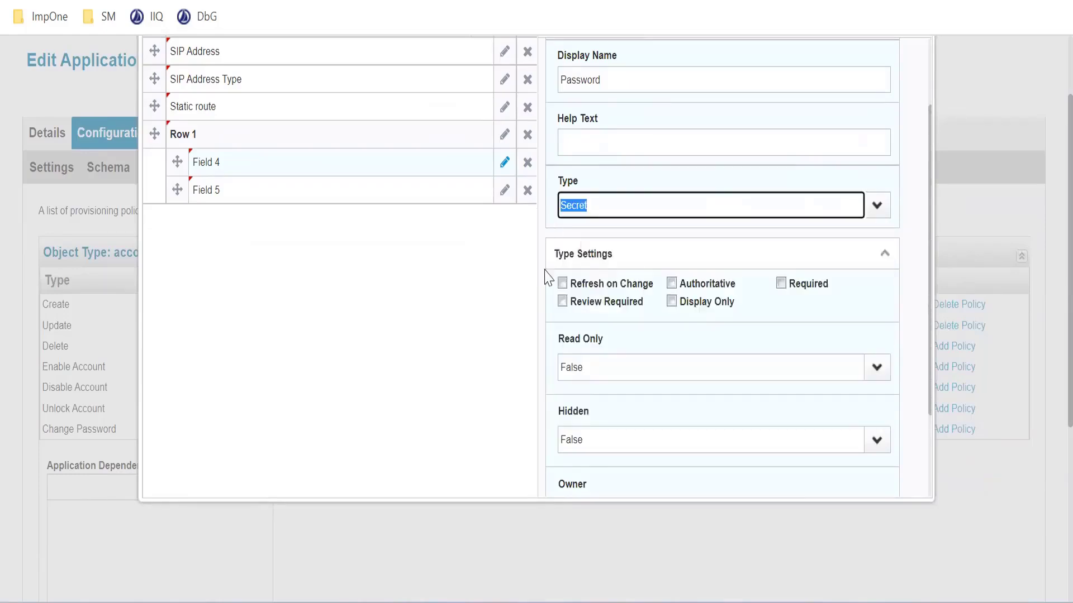
left_click(457, 306)
scroll(775, 329, "down", 2)
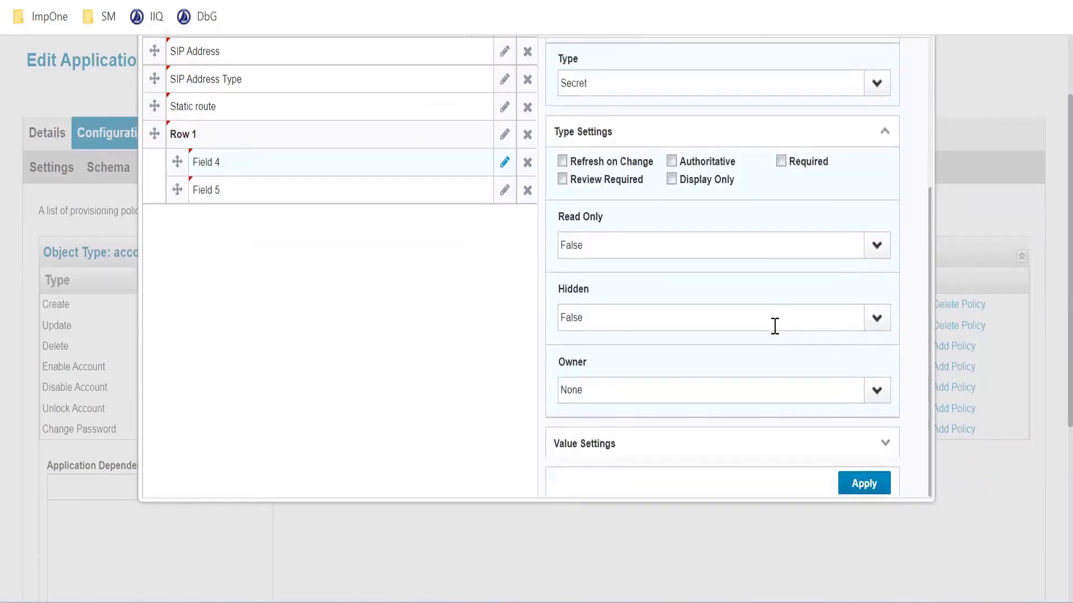
left_click(860, 485)
Enter "Retype password" as the name, display name and help text of the second field in Row 1.
left_click(504, 190)
left_click_drag(617, 226, 556, 240)
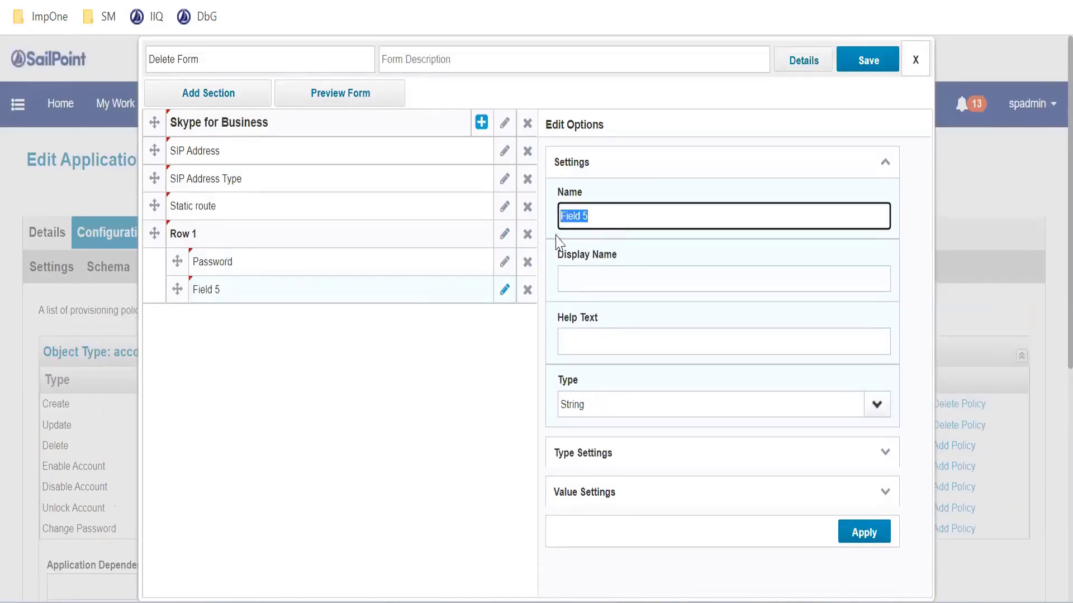
type("Retype password")
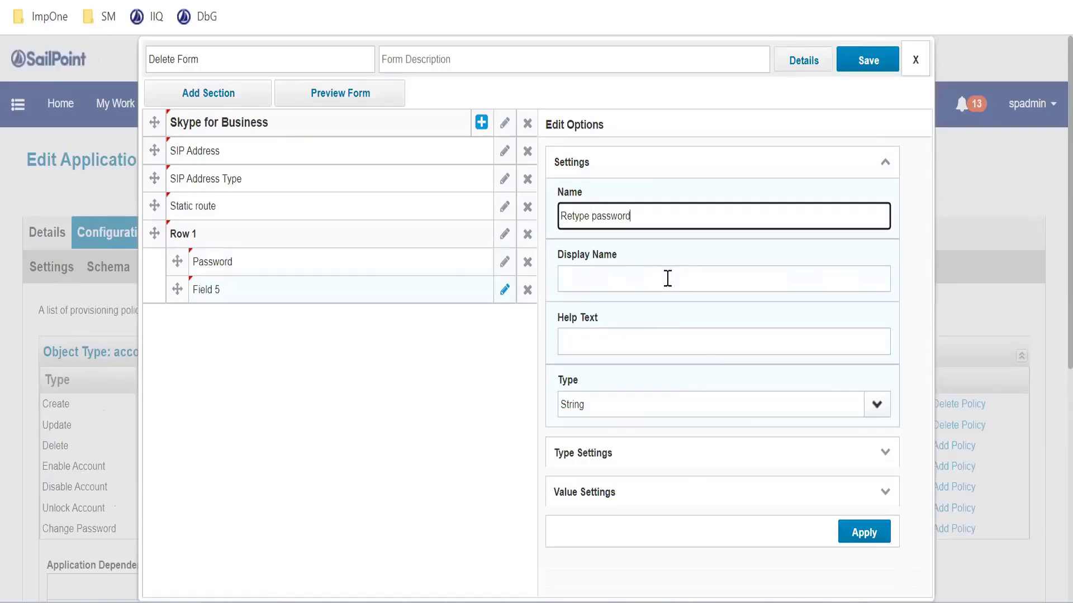
left_click(668, 278)
left_click_drag(637, 215, 503, 232)
key("ctrl+c")
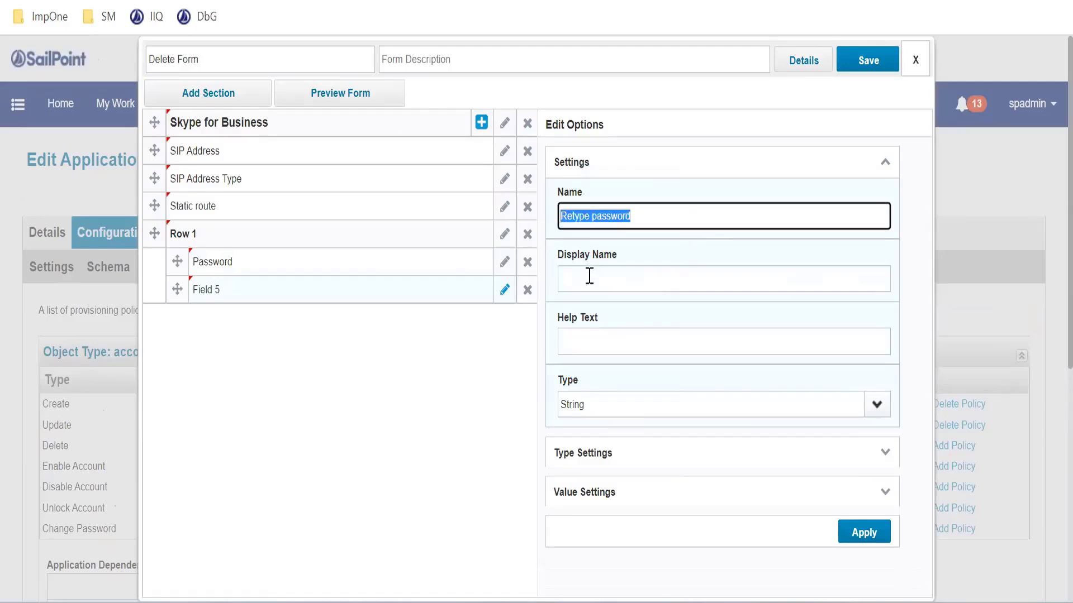
left_click(592, 277)
key("ctrl+v")
left_click(707, 340)
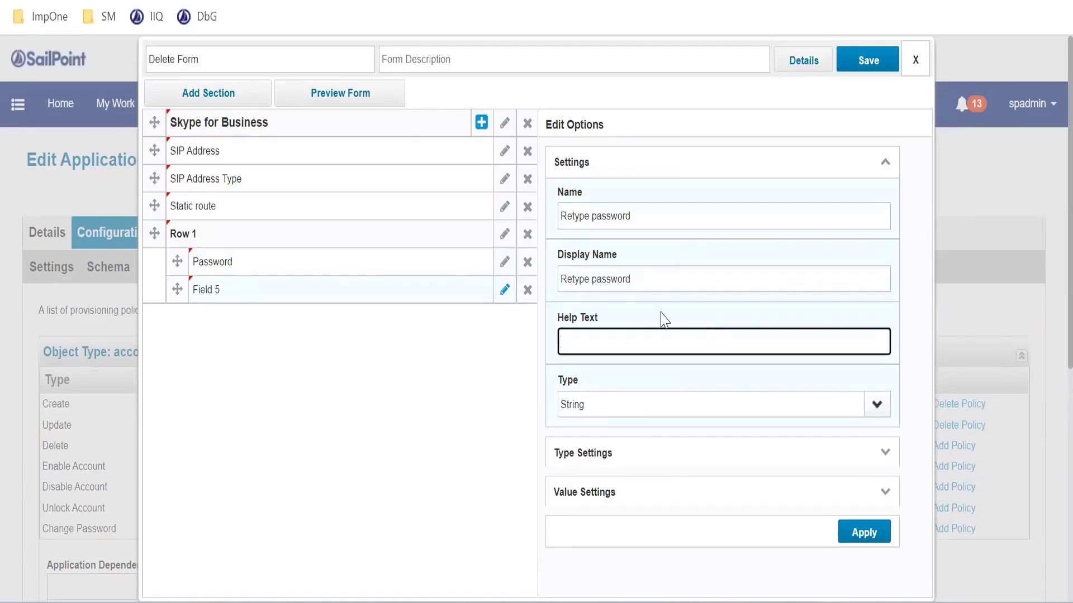
key("ctrl+v")
Set the Retype password field's type to Secret and apply the field settings.
scroll(687, 343, "down", 2)
left_click(877, 306)
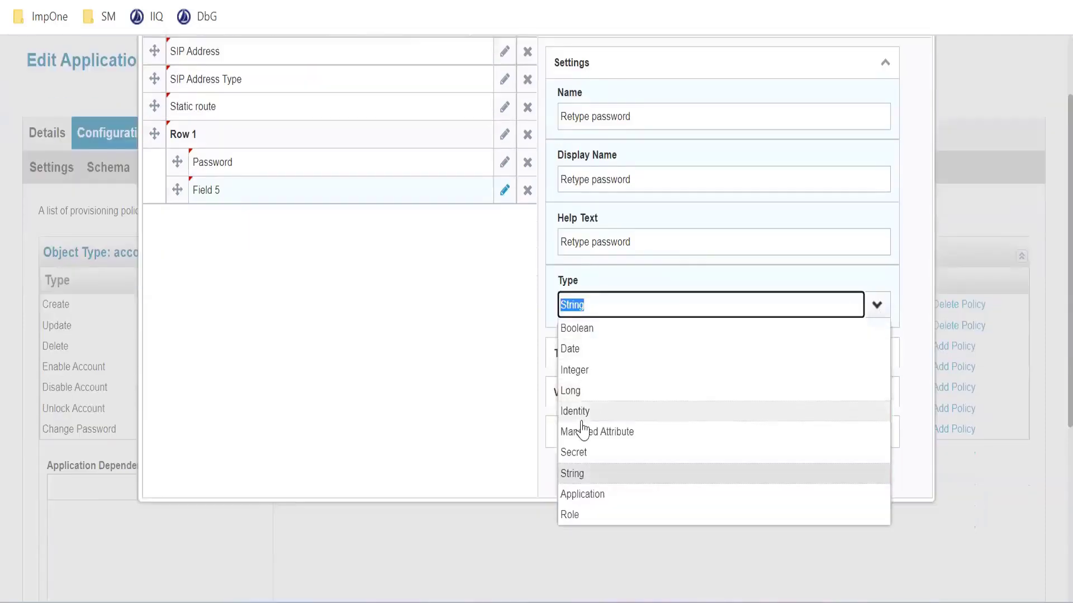
left_click(597, 453)
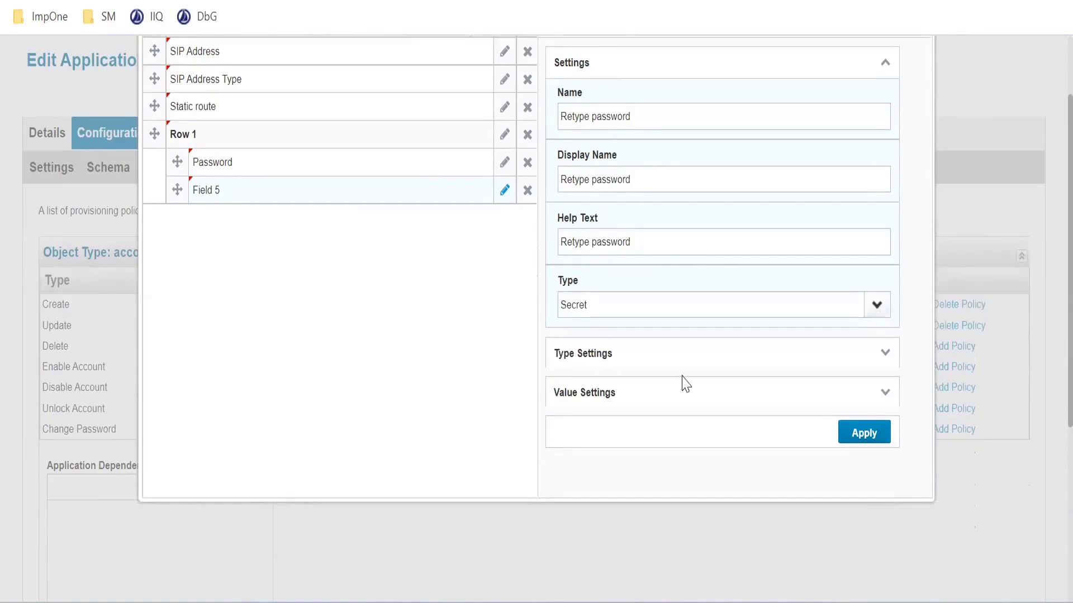
scroll(757, 313, "down", 2)
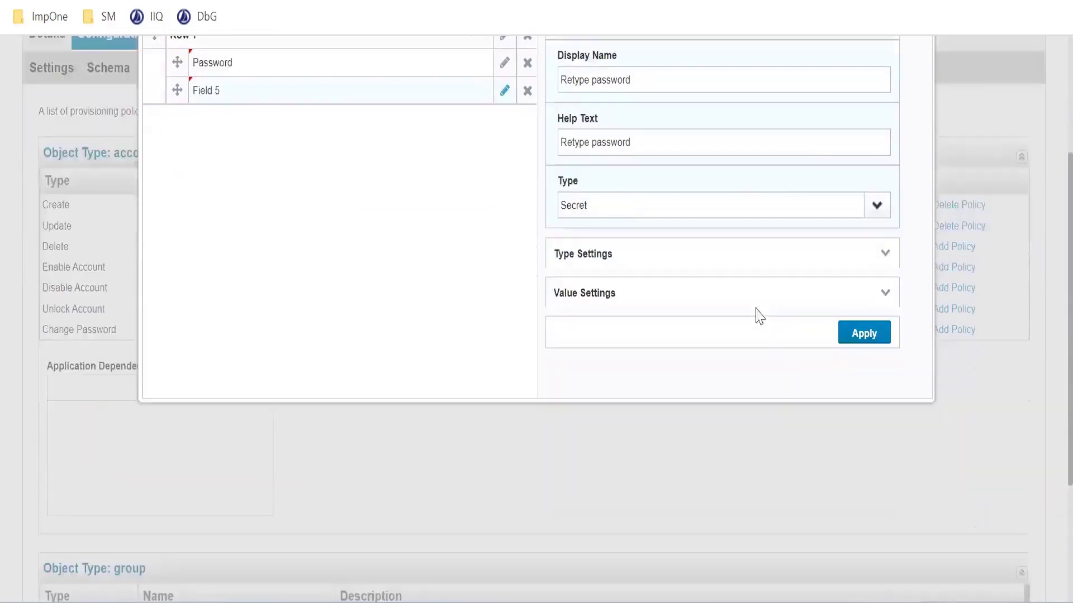
left_click(877, 262)
scroll(769, 290, "down", 2)
scroll(772, 291, "down", 2)
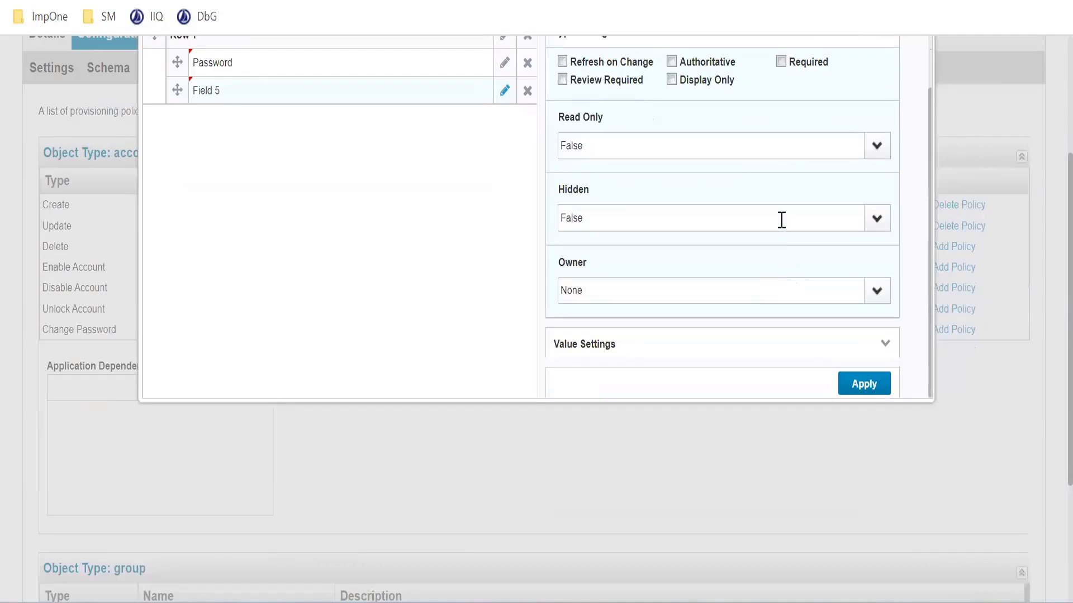
scroll(781, 220, "down", 4)
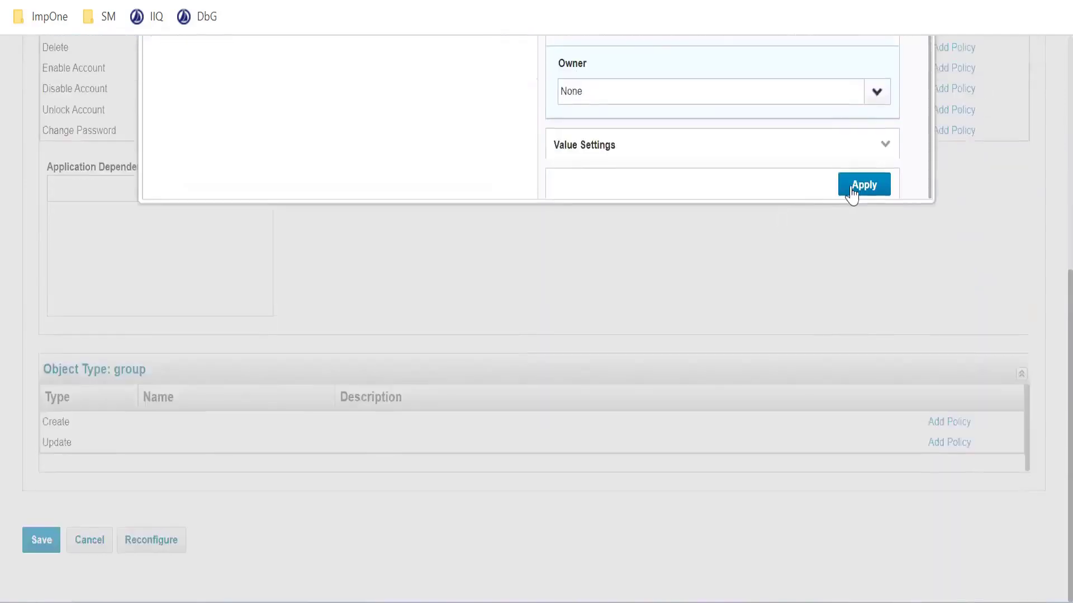
left_click(853, 189)
Preview the Delete Form's layout and return to editing.
scroll(295, 195, "up", 7)
scroll(313, 240, "up", 1)
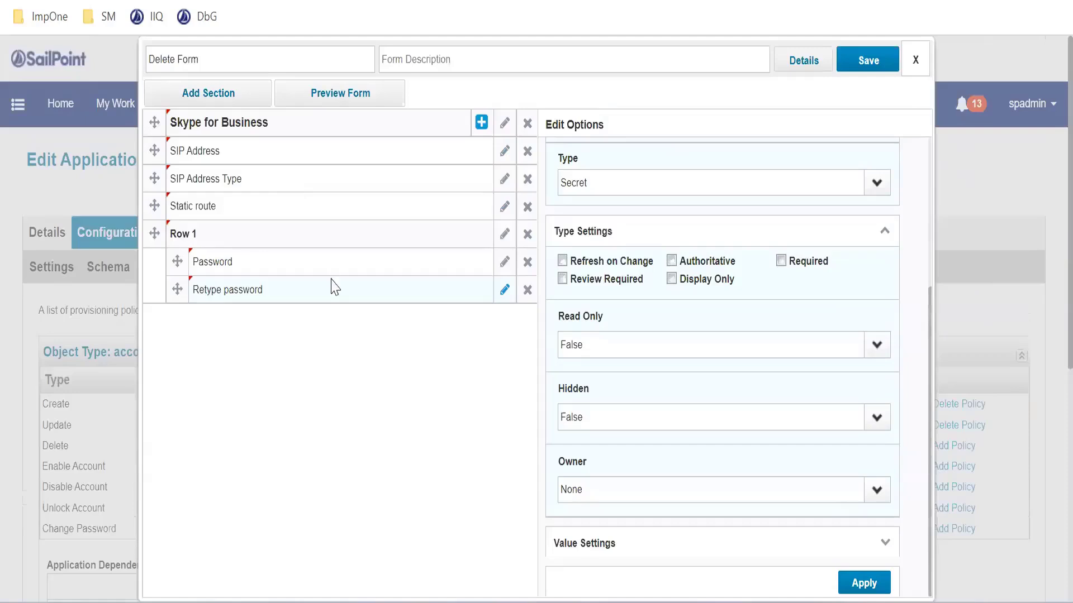
left_click(372, 100)
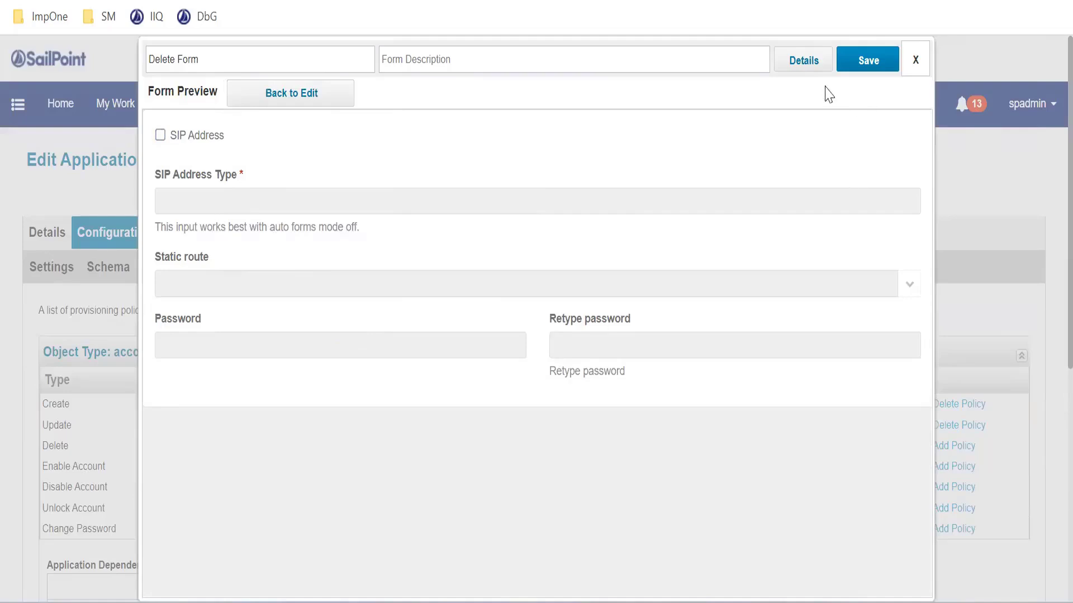
left_click(315, 95)
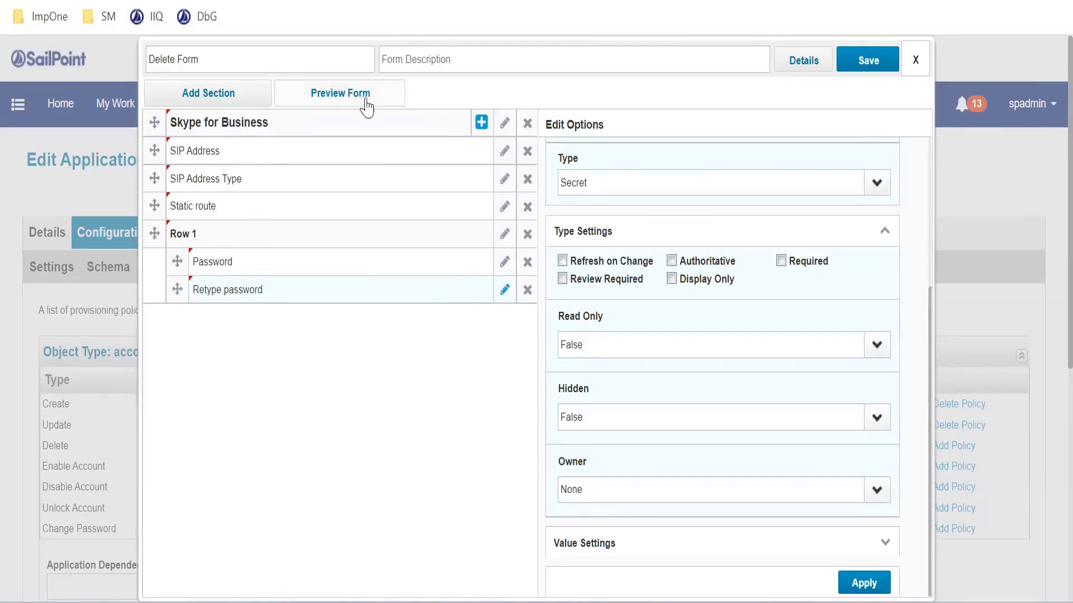
Add a new section to the form with "Country" as both its name and label, and apply it.
left_click(231, 101)
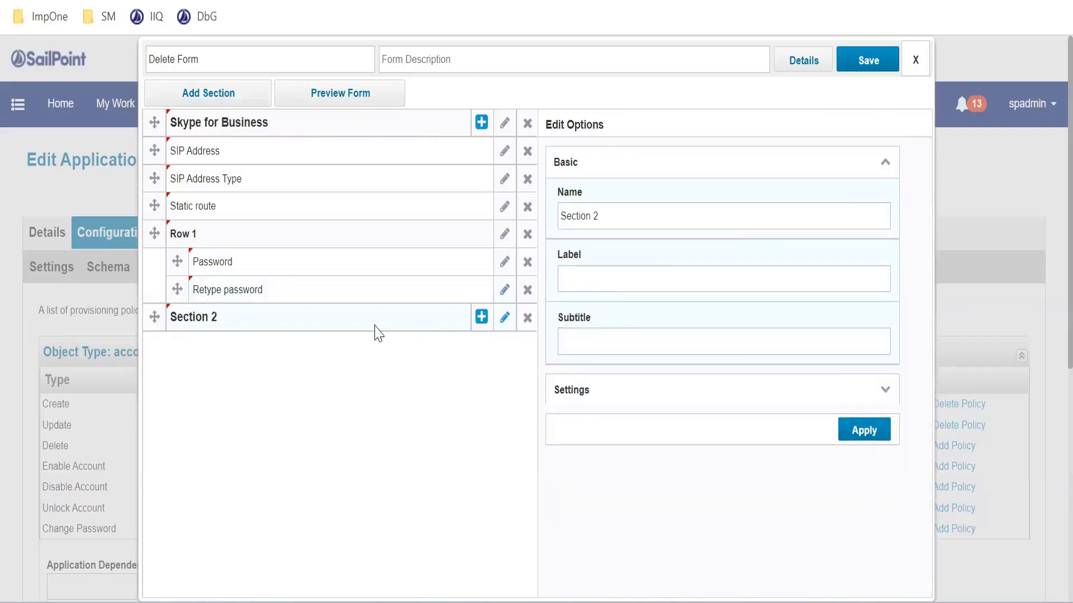
triple_click(620, 217)
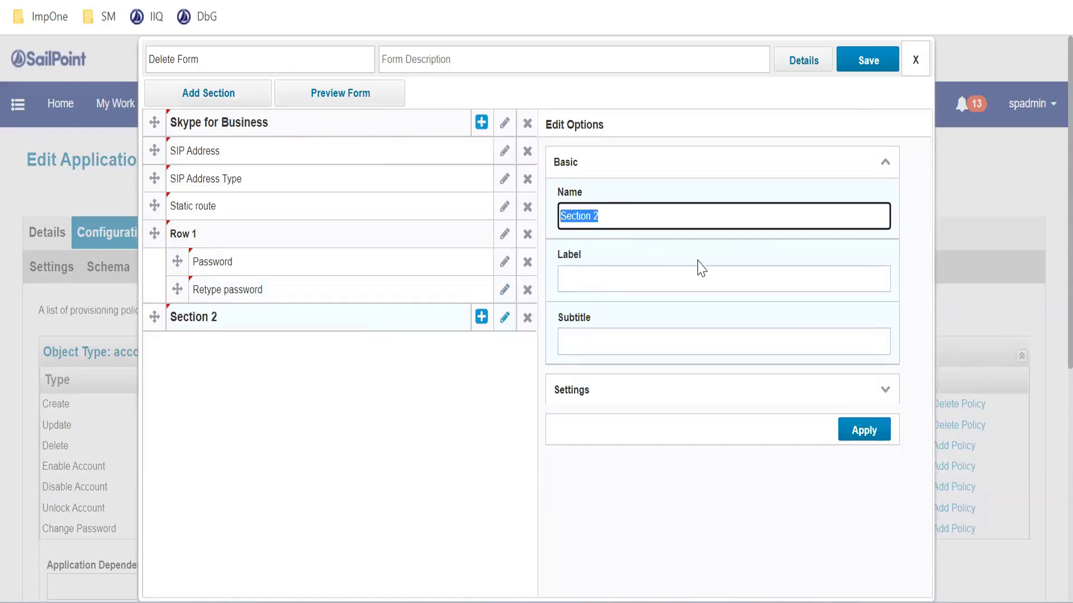
type("Country")
left_click(692, 268)
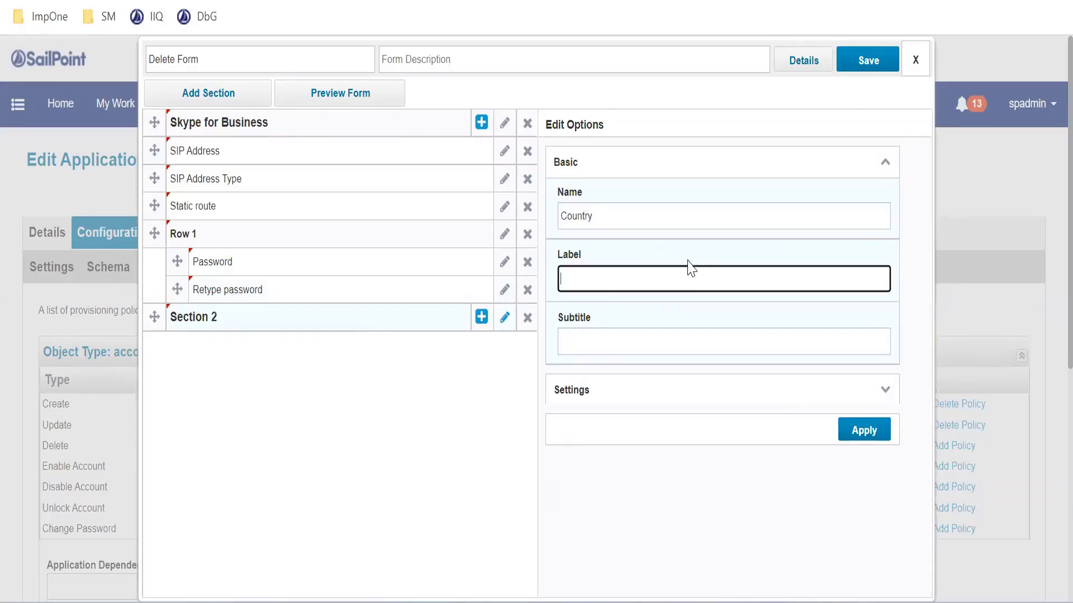
left_click(627, 215)
left_click(630, 283)
type("Country")
left_click(848, 433)
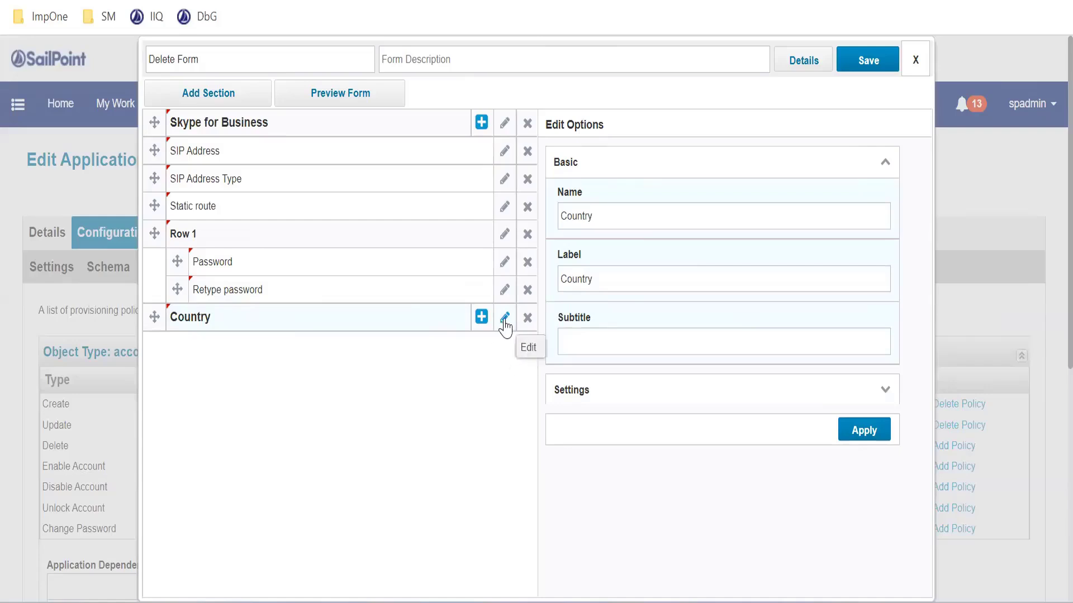
Add a field to the Country section with "Country Name" as both its name and display name.
left_click(481, 317)
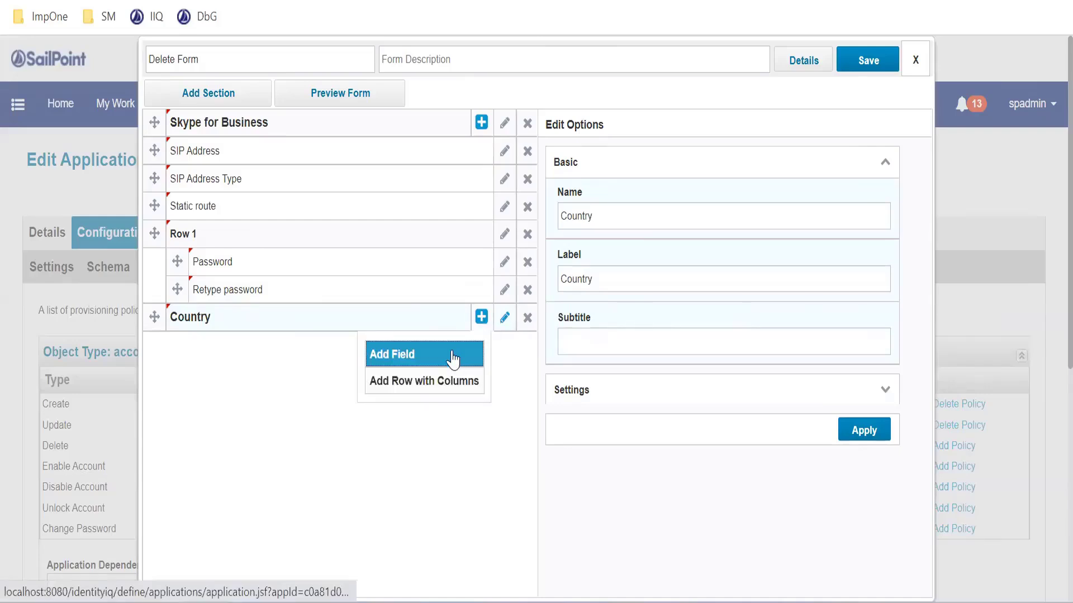
left_click(452, 354)
triple_click(614, 218)
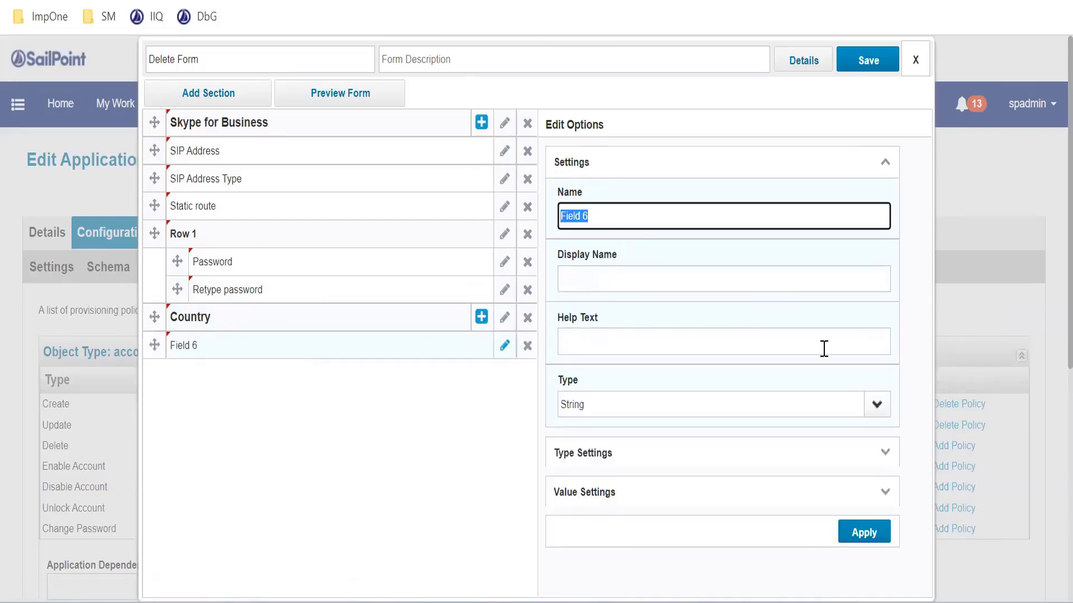
type("Country Name")
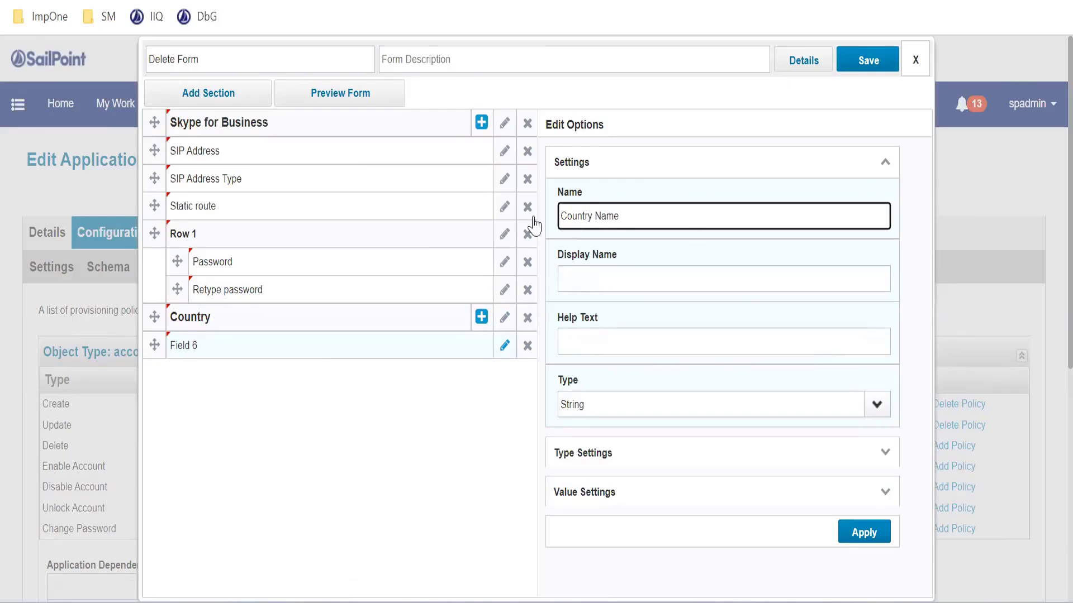
key("ctrl+a")
key("ctrl+c")
left_click(642, 267)
key("ctrl+v")
left_click(646, 326)
left_click(635, 331)
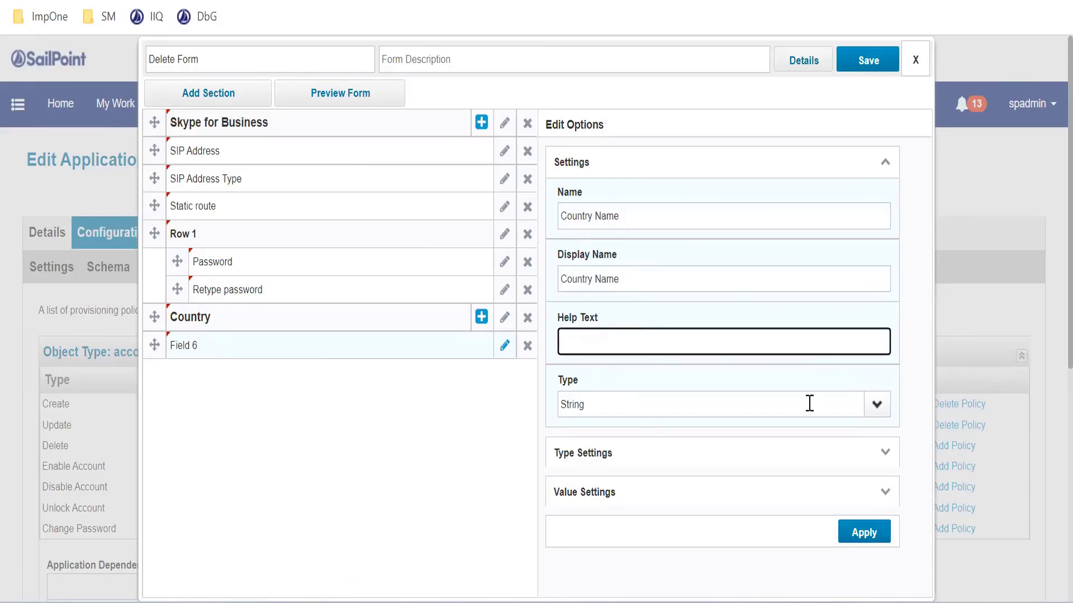
Expand the value settings of the Country Name field.
scroll(809, 403, "down", 2)
left_click(878, 307)
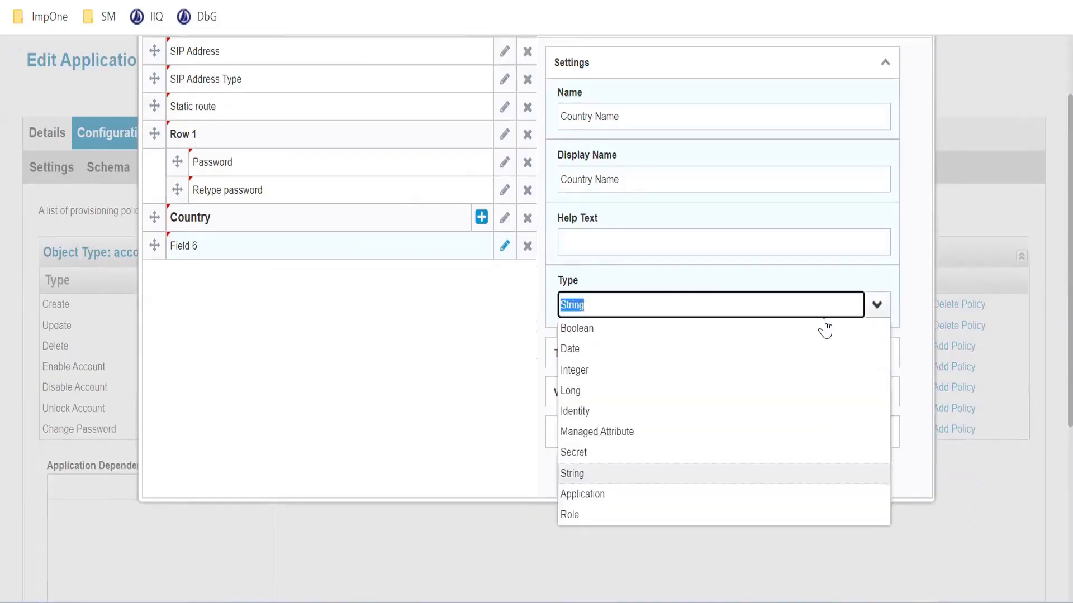
left_click(873, 307)
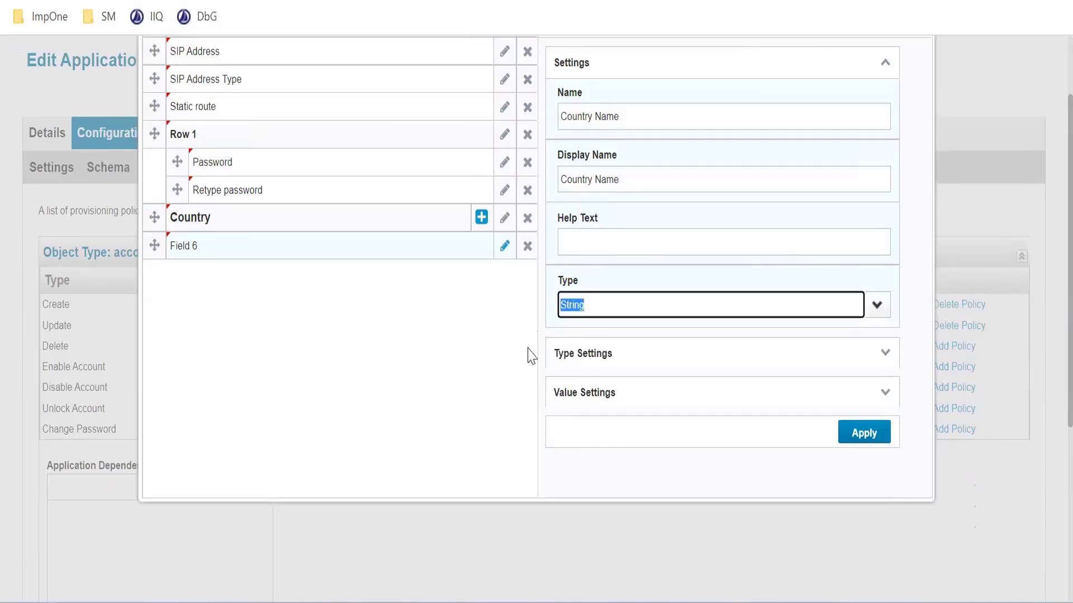
left_click(884, 395)
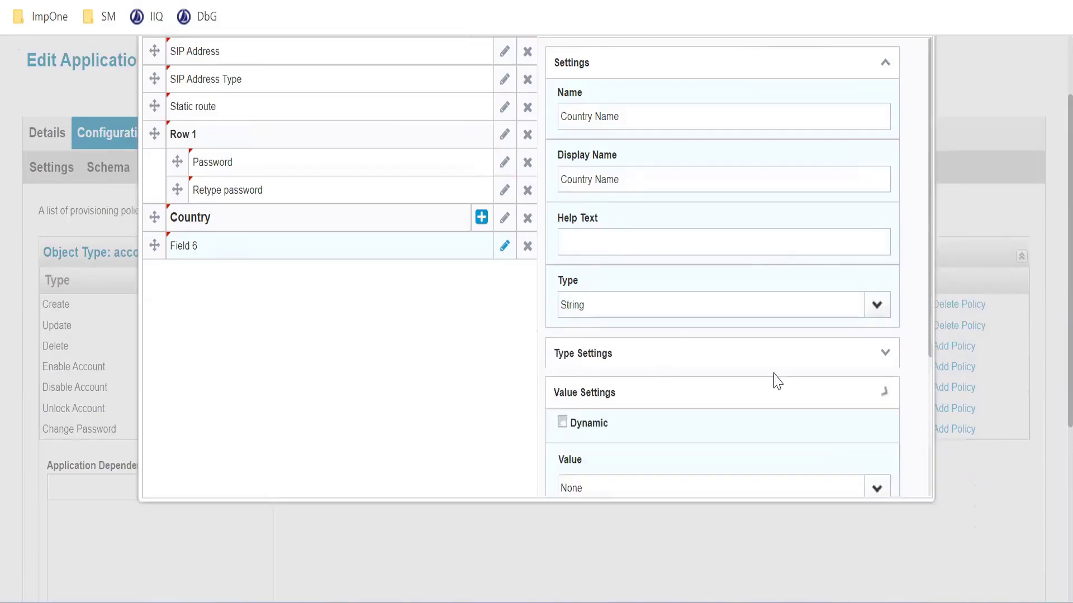
scroll(766, 371, "down", 3)
left_click(876, 298)
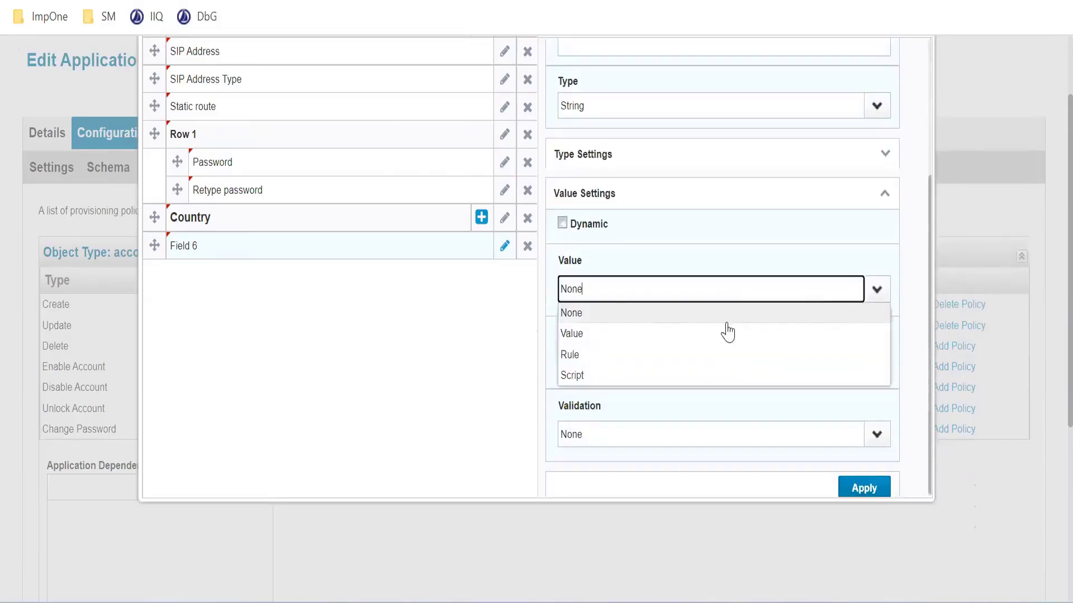
left_click(695, 335)
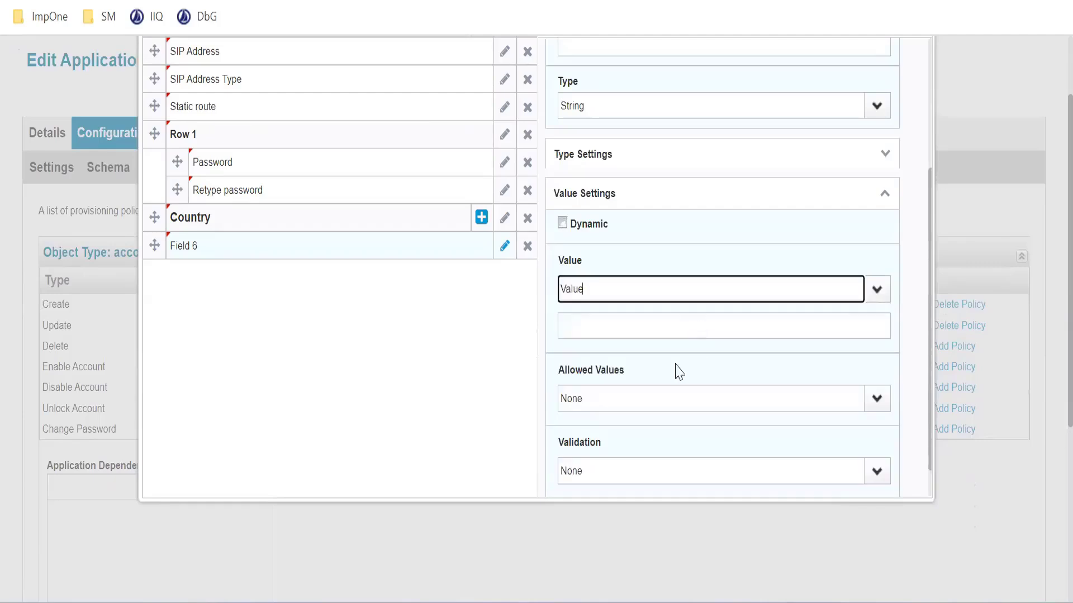
left_click(787, 295)
left_click(747, 311)
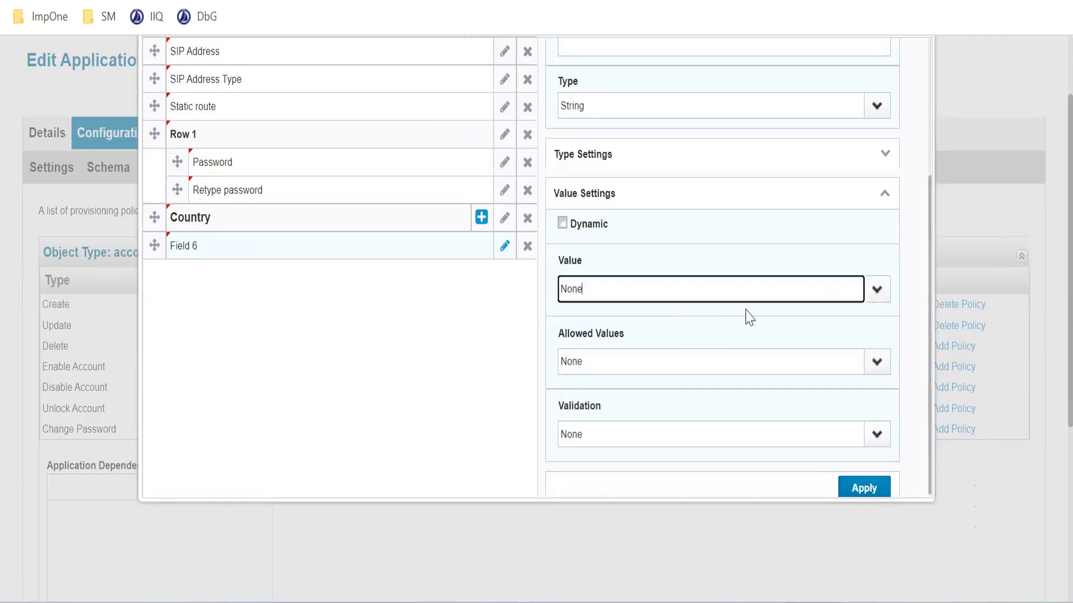
Set the Country Name field's allowed values to come from a Value list.
left_click(876, 362)
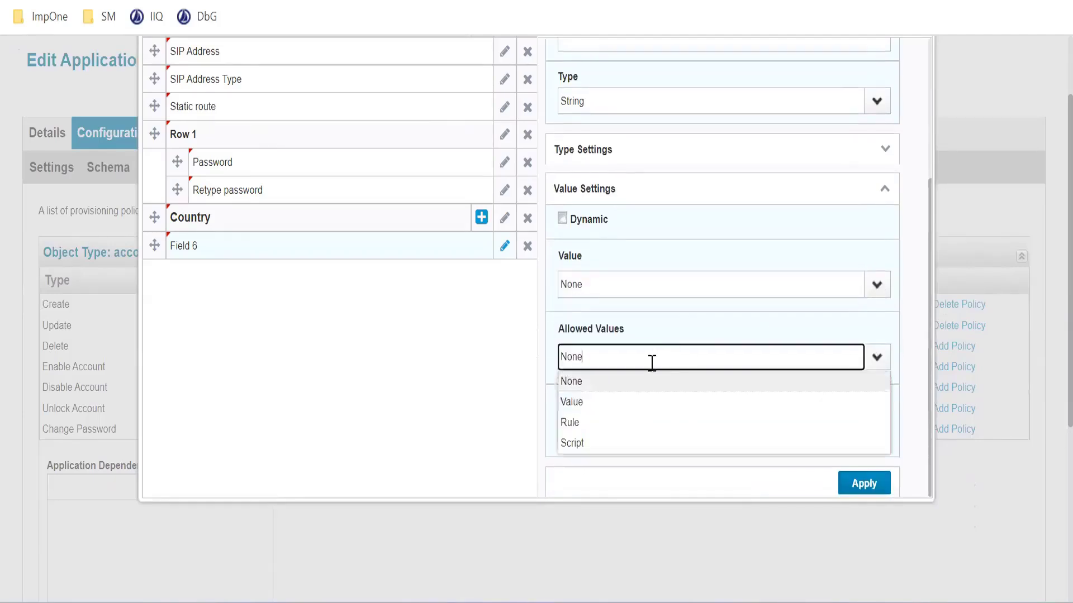
left_click(604, 403)
scroll(650, 389, "down", 2)
left_click(641, 320)
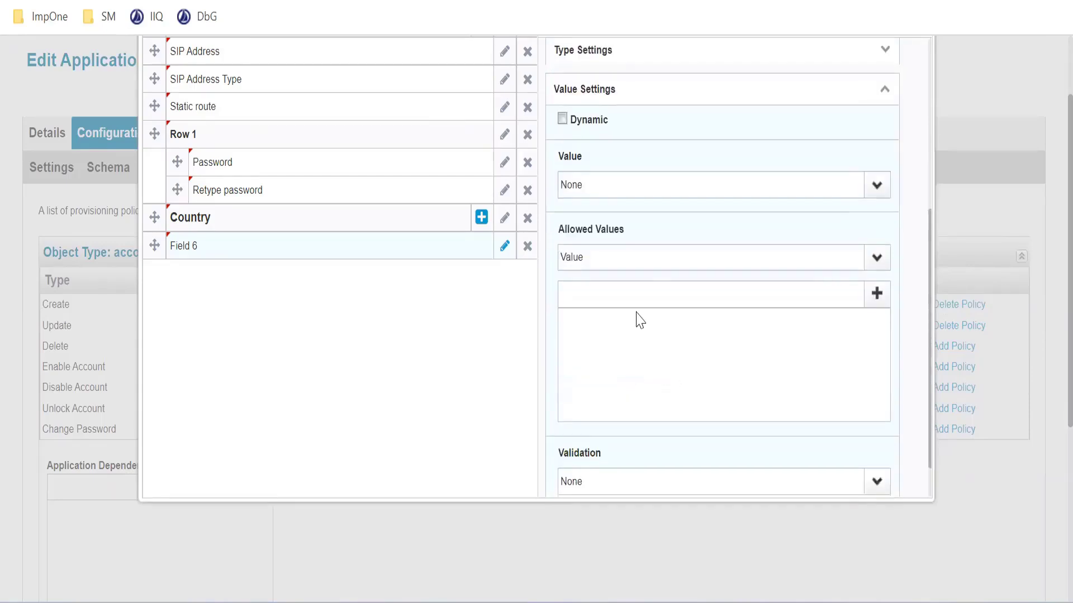
Add USA, CANADA and INDIA as the Country Name field's allowed values and apply the field.
left_click(652, 298)
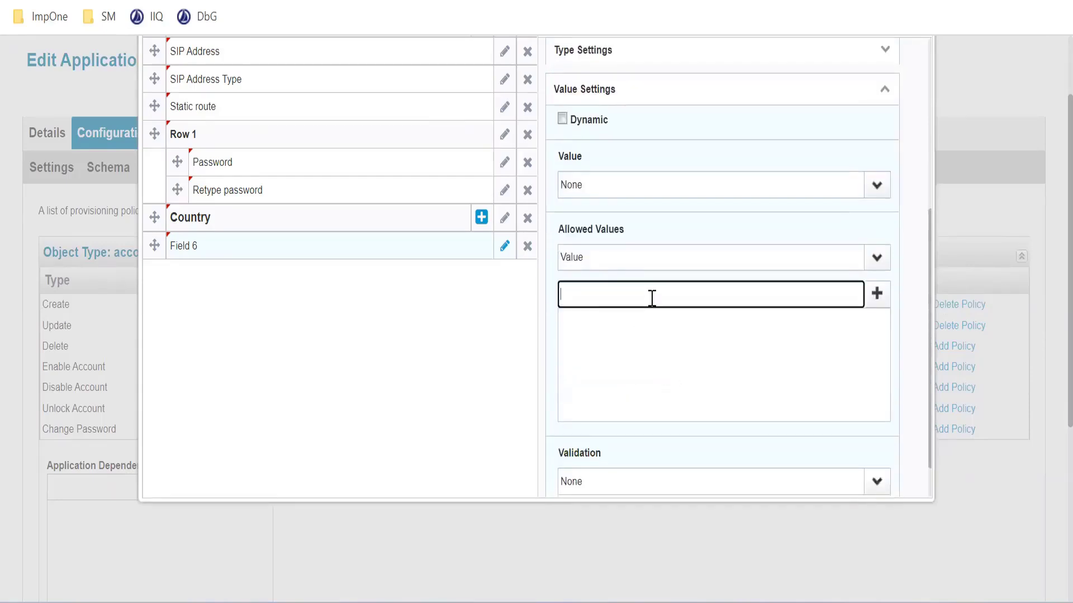
type("USA")
left_click(878, 296)
left_click(745, 306)
type("CANADA")
left_click(875, 293)
left_click(698, 296)
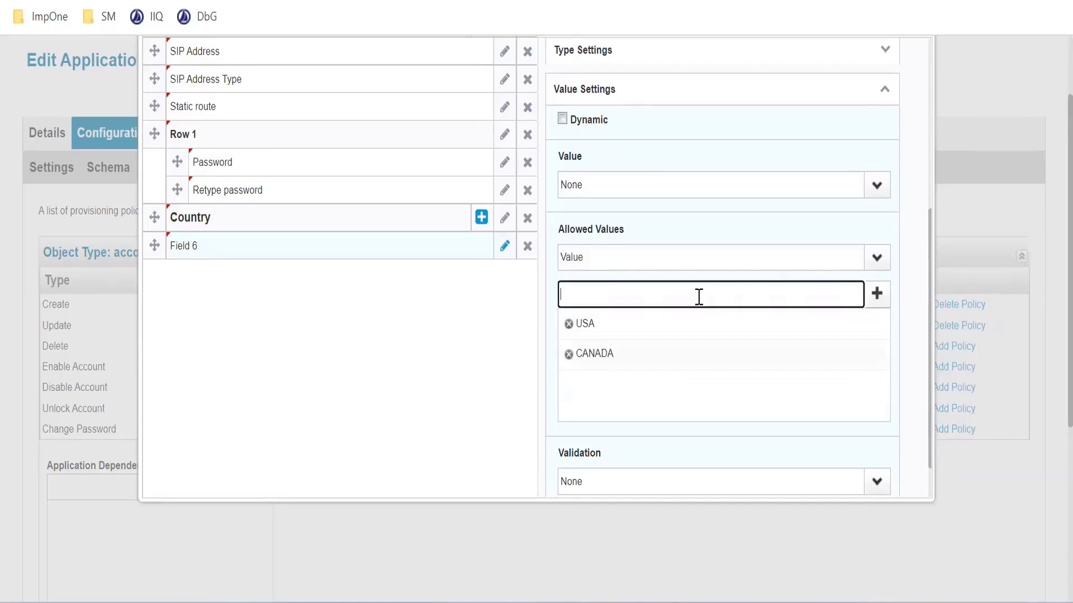
type("INDIA")
left_click(876, 294)
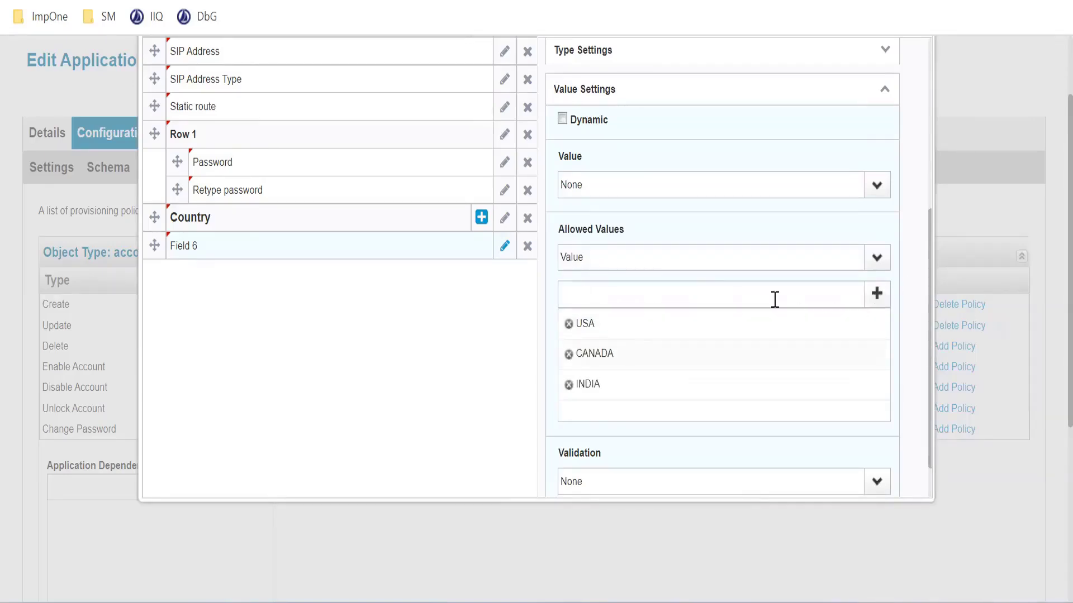
left_click(711, 293)
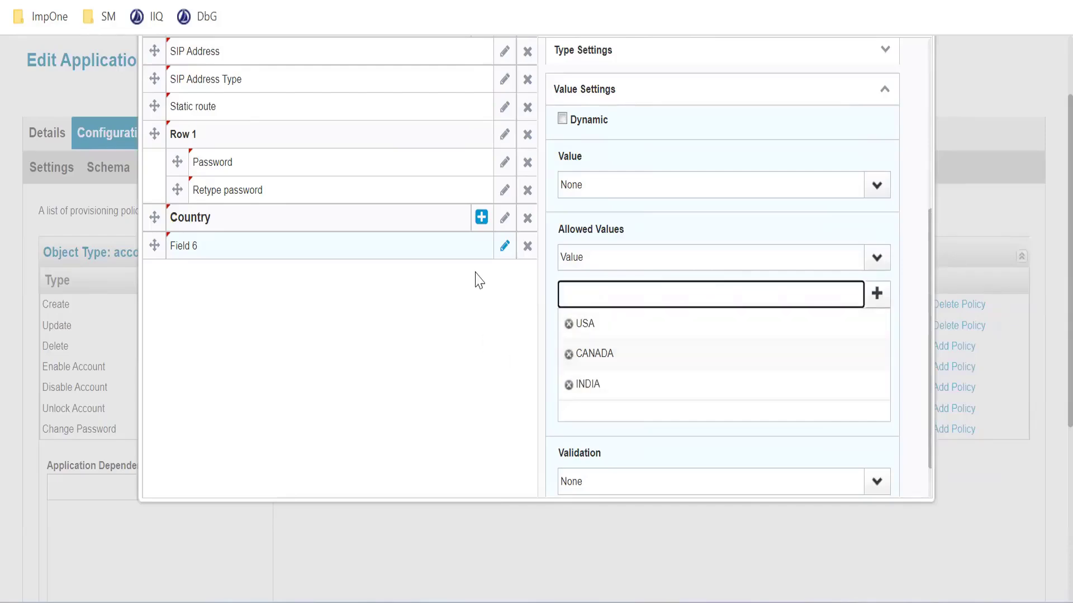
scroll(726, 391, "down", 1)
left_click(849, 482)
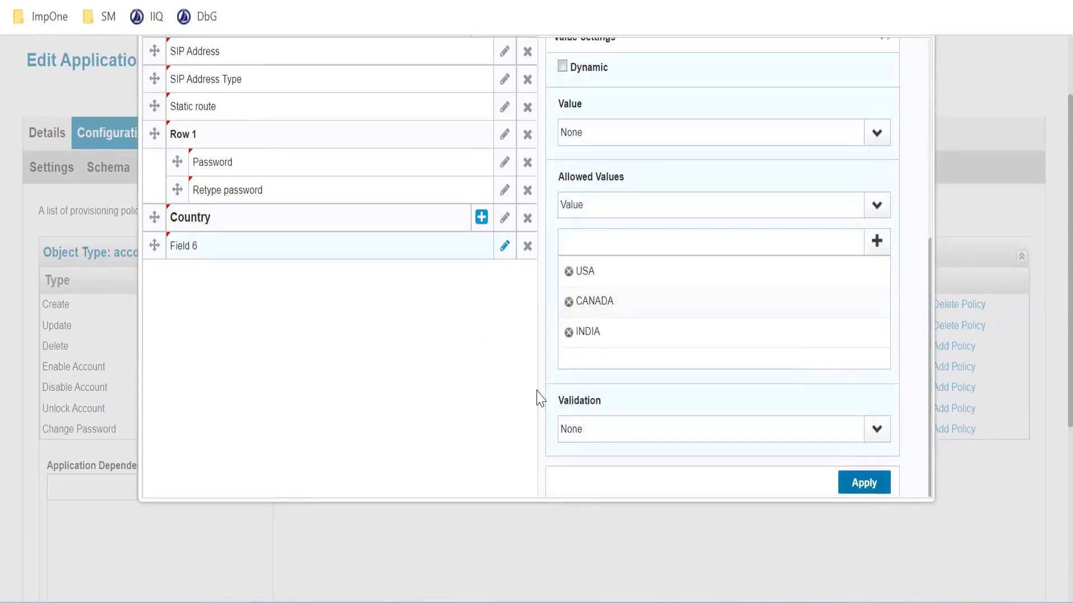
Preview the Delete Form with its Country section and return to editing.
scroll(394, 340, "up", 2)
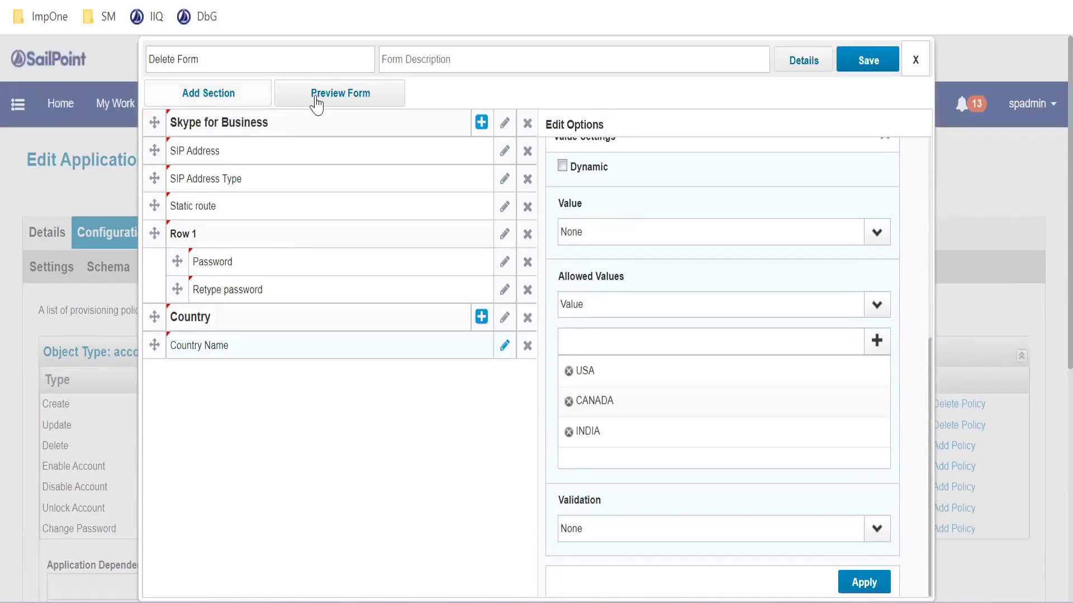
left_click(334, 105)
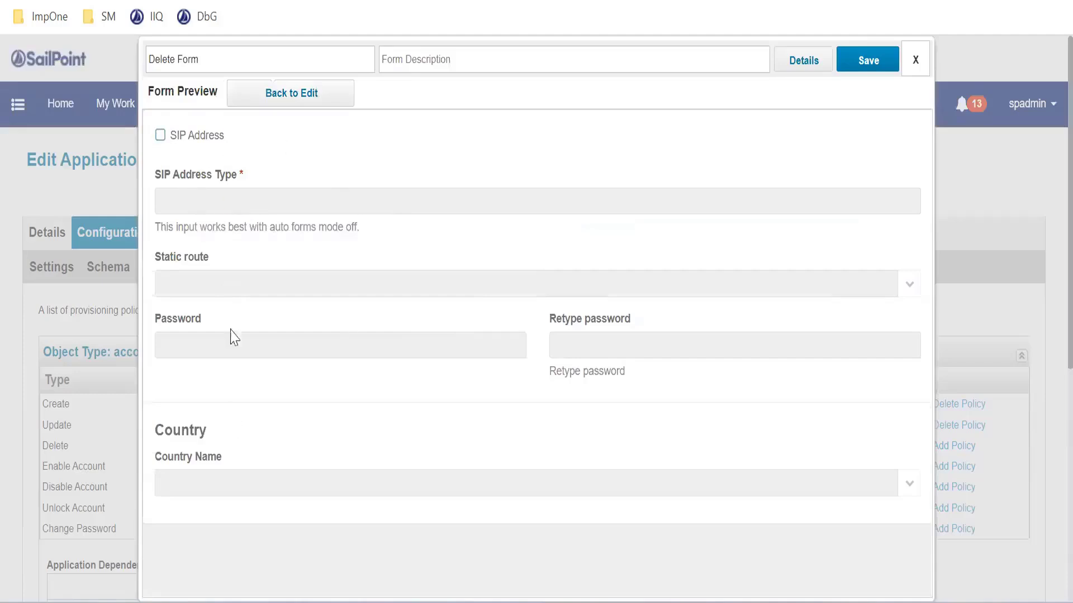
left_click(309, 102)
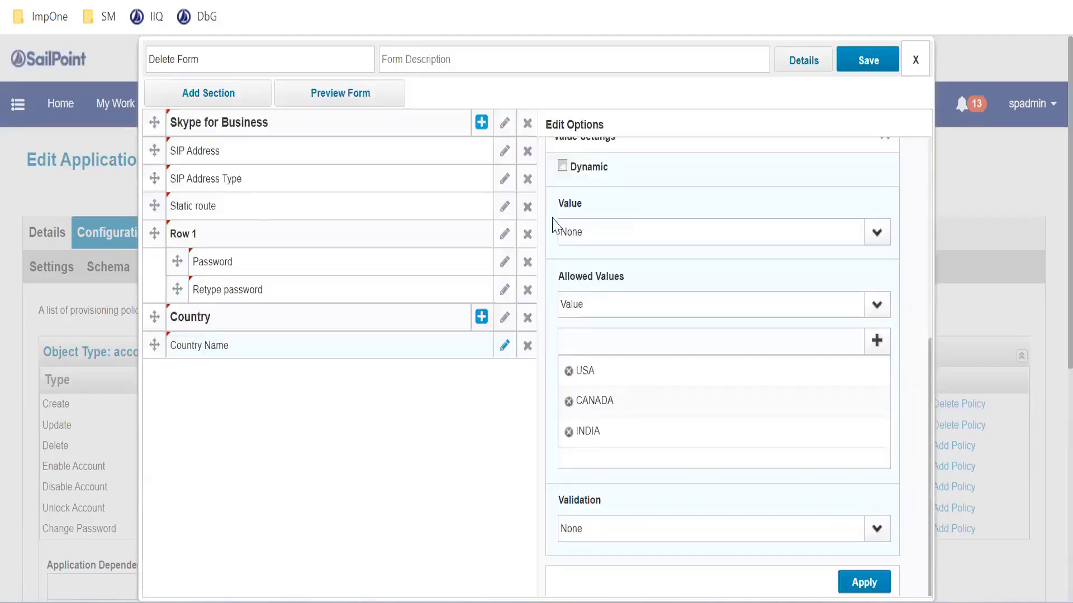
Collapse and re-expand the Skype for Business section, and collapse the Country section in the form outline.
left_click(240, 136)
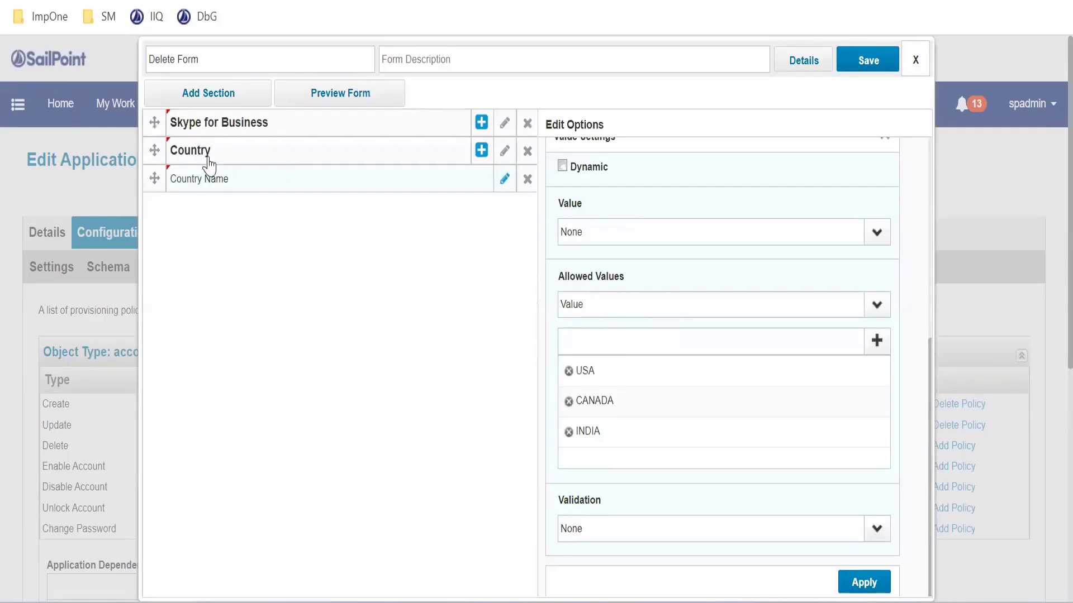
left_click(208, 161)
left_click(206, 162)
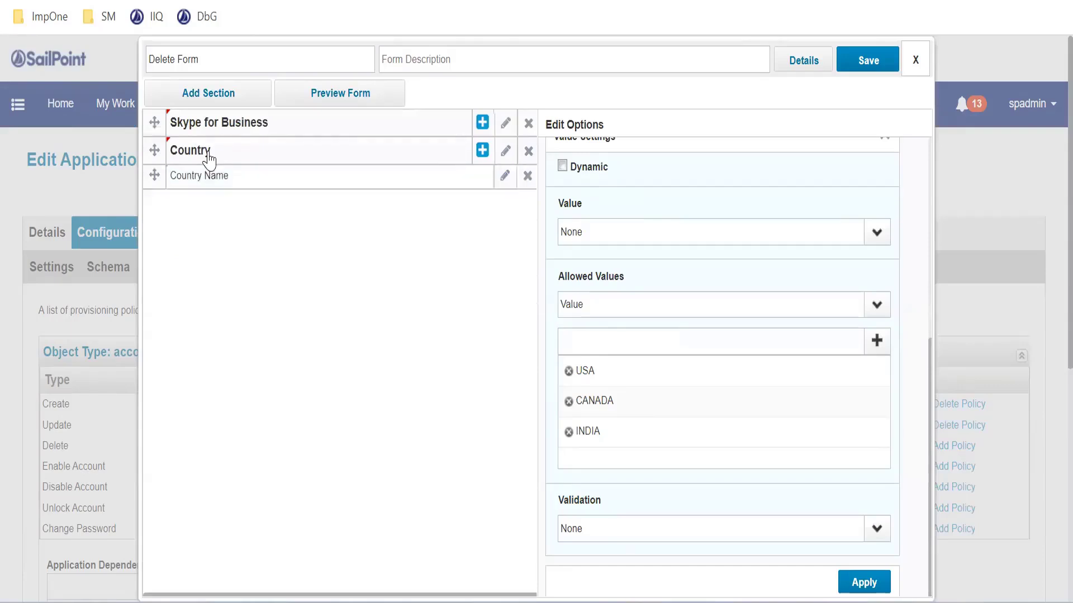
left_click(206, 161)
left_click(229, 130)
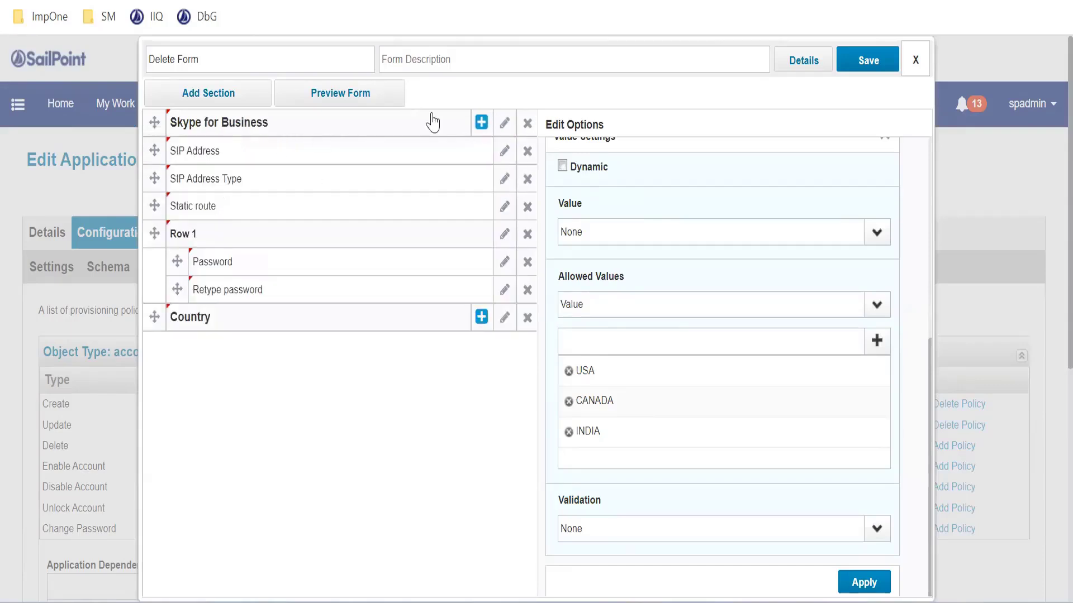
Set the label and subtitle of the first form section to "Skype for Business" and apply the change.
left_click(505, 125)
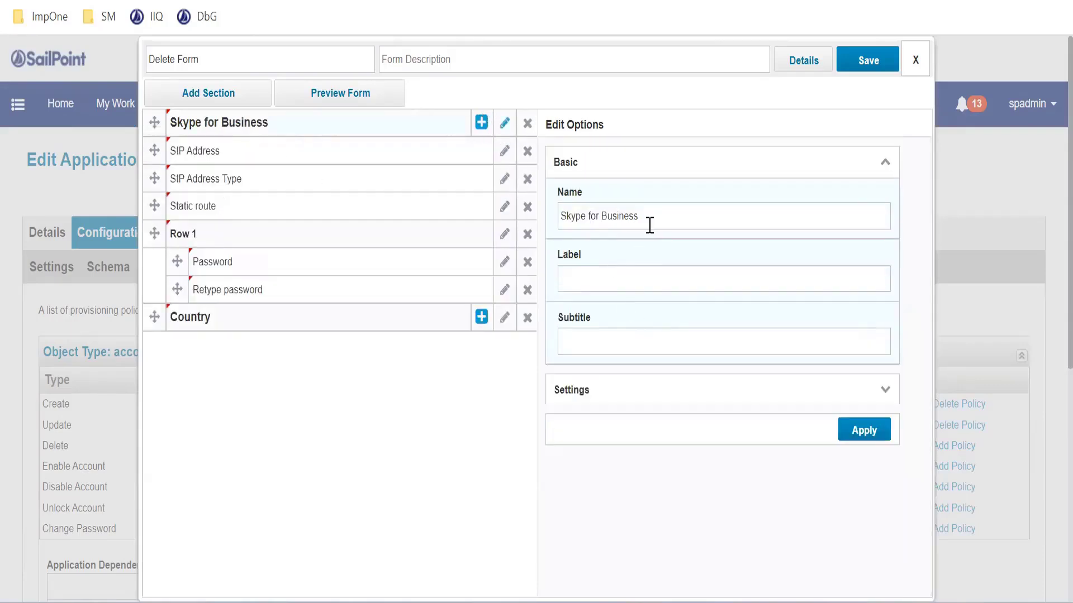
left_click_drag(649, 225, 558, 259)
key("ctrl+c")
left_click(581, 276)
key("ctrl+v")
left_click(597, 337)
key("ctrl+v")
left_click(855, 439)
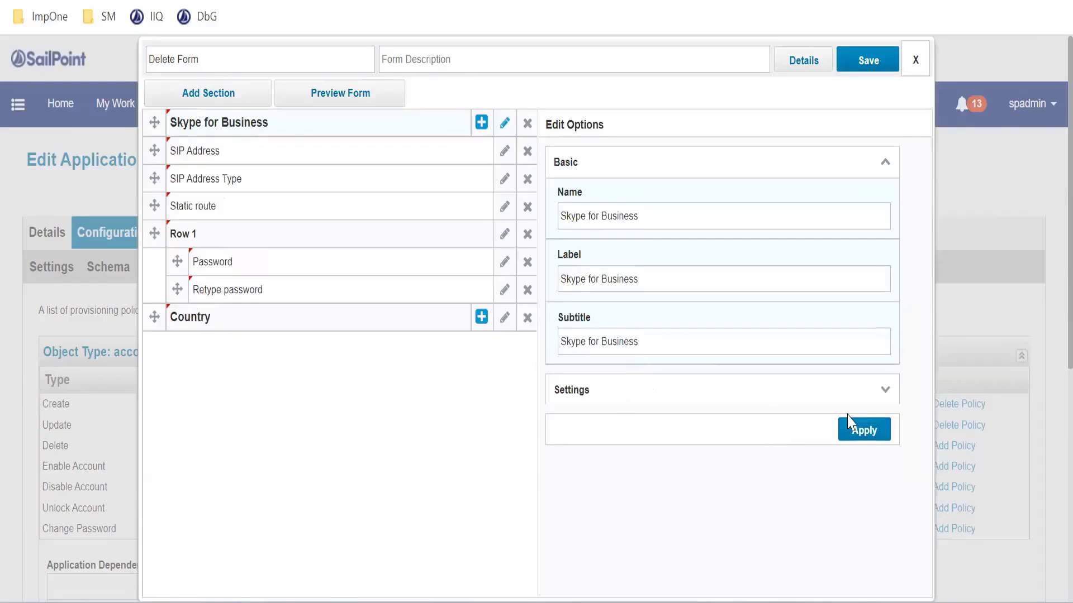
Preview the whole form and review its Skype for Business and Country sections.
scroll(617, 262, "down", 5)
scroll(617, 263, "up", 5)
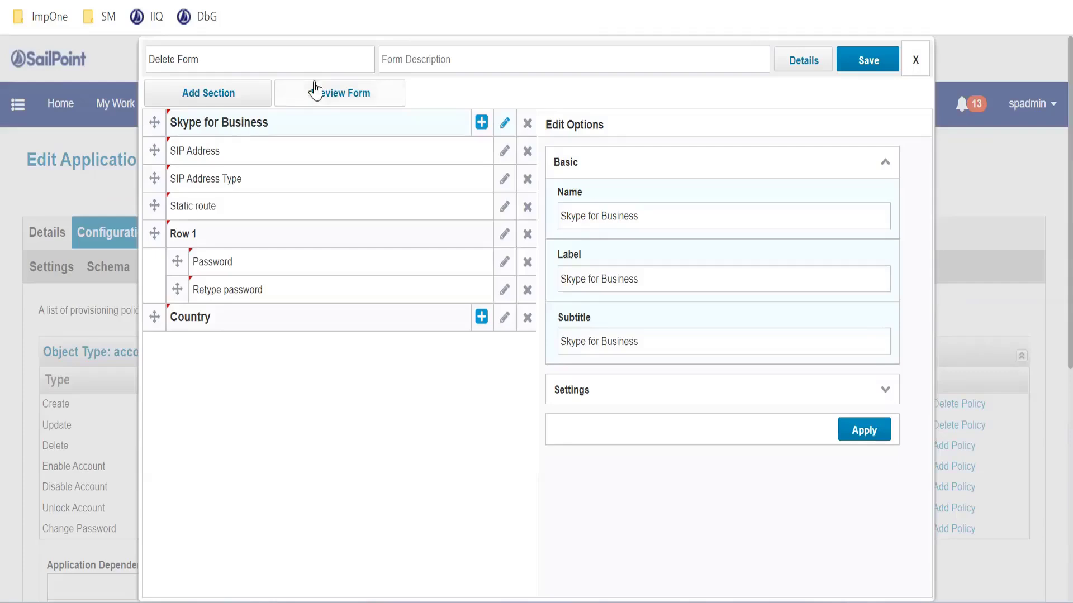
left_click(334, 93)
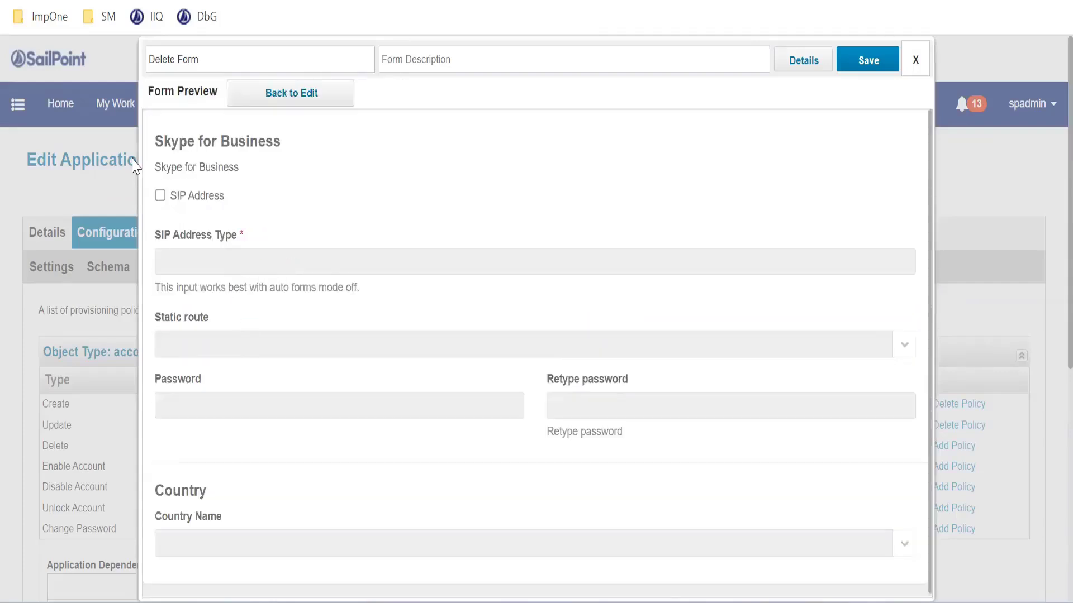
left_click_drag(157, 146, 248, 515)
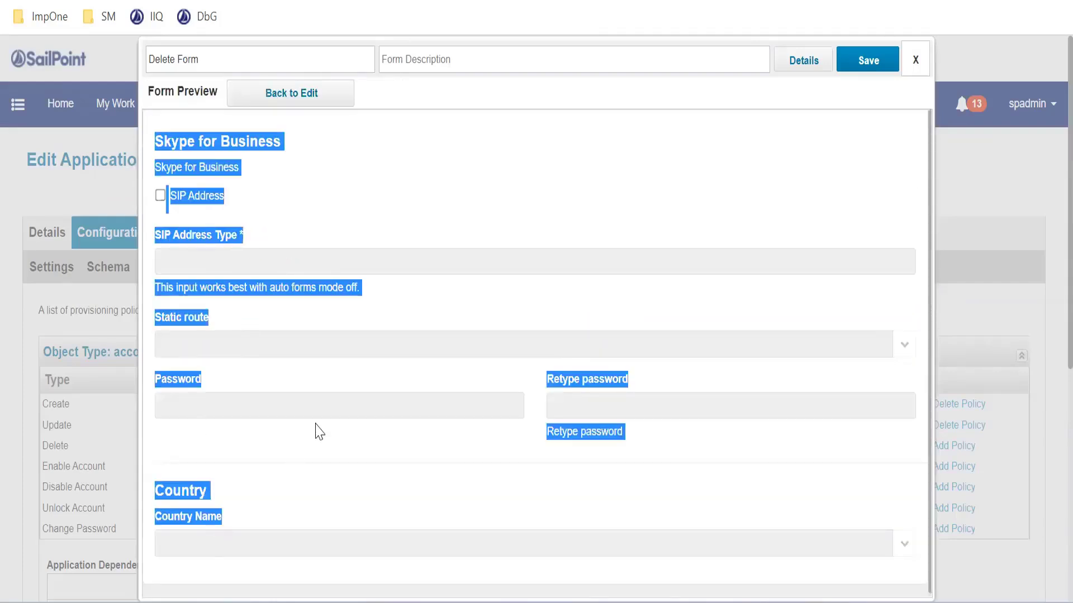
left_click(397, 365)
scroll(491, 401, "down", 5)
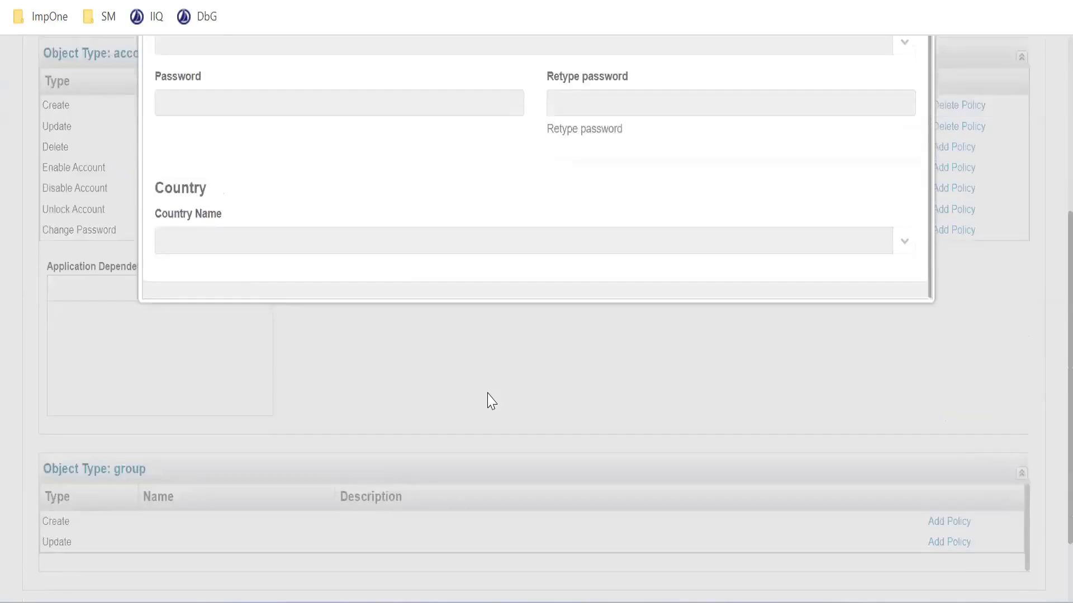
scroll(492, 401, "up", 5)
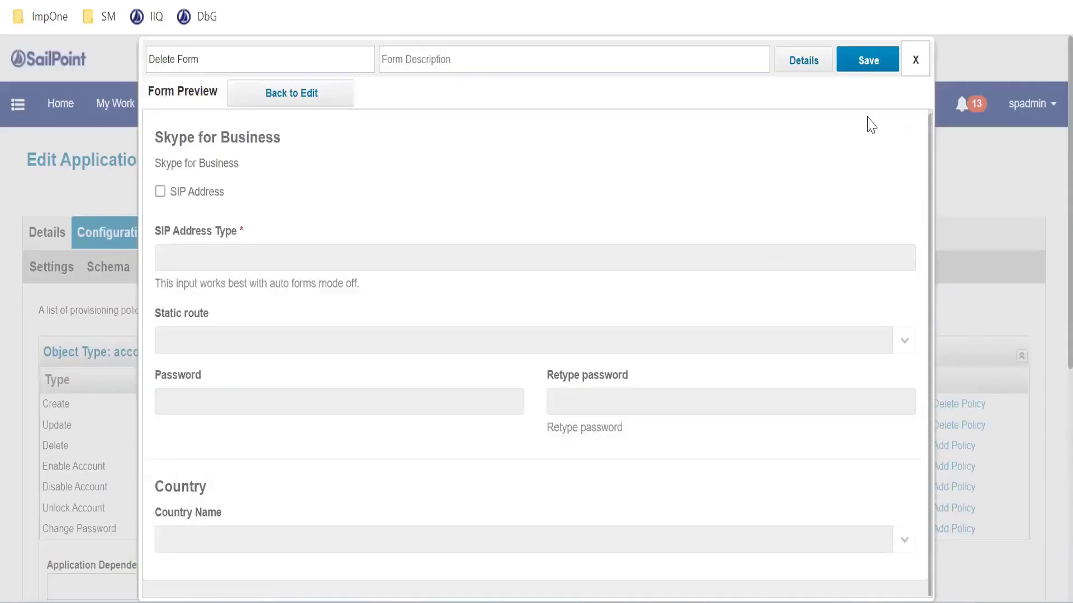
Save the Delete Form as the account Delete policy and save the PRISM application.
left_click(860, 60)
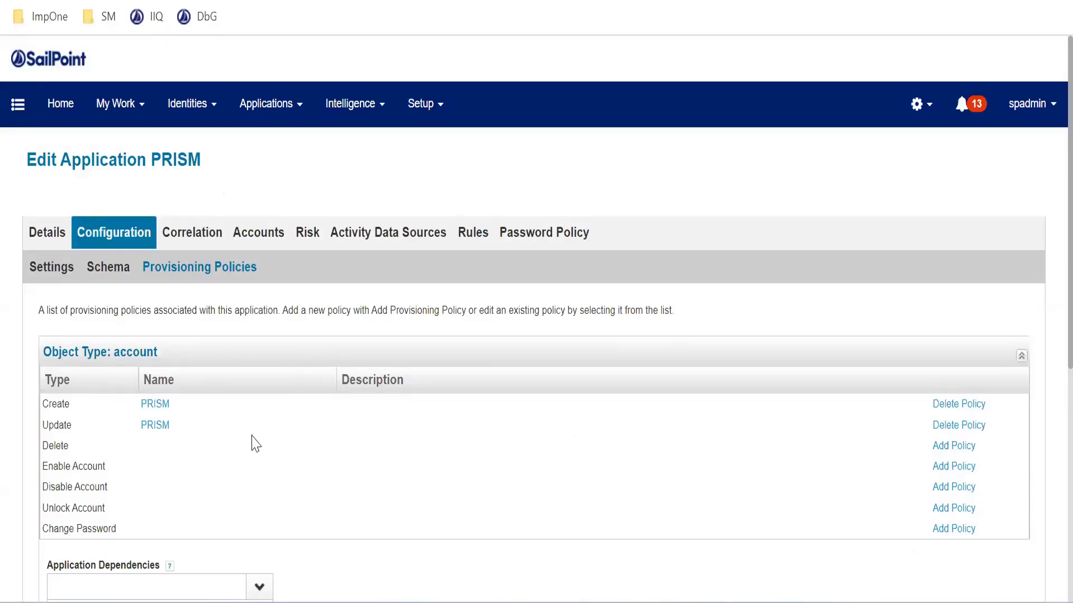
left_click(968, 453)
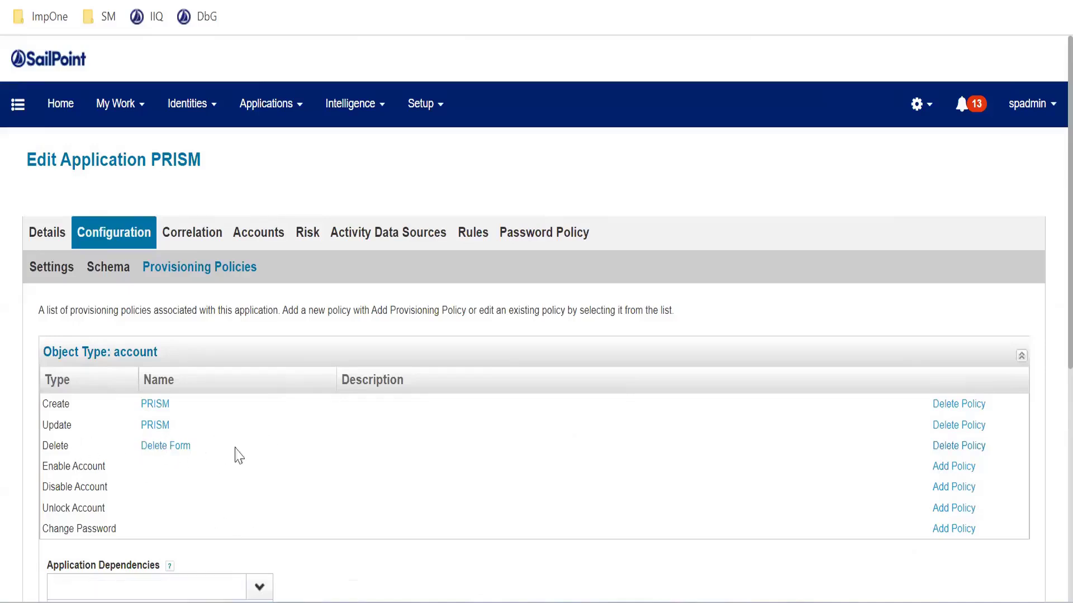
scroll(266, 445, "down", 7)
left_click(42, 541)
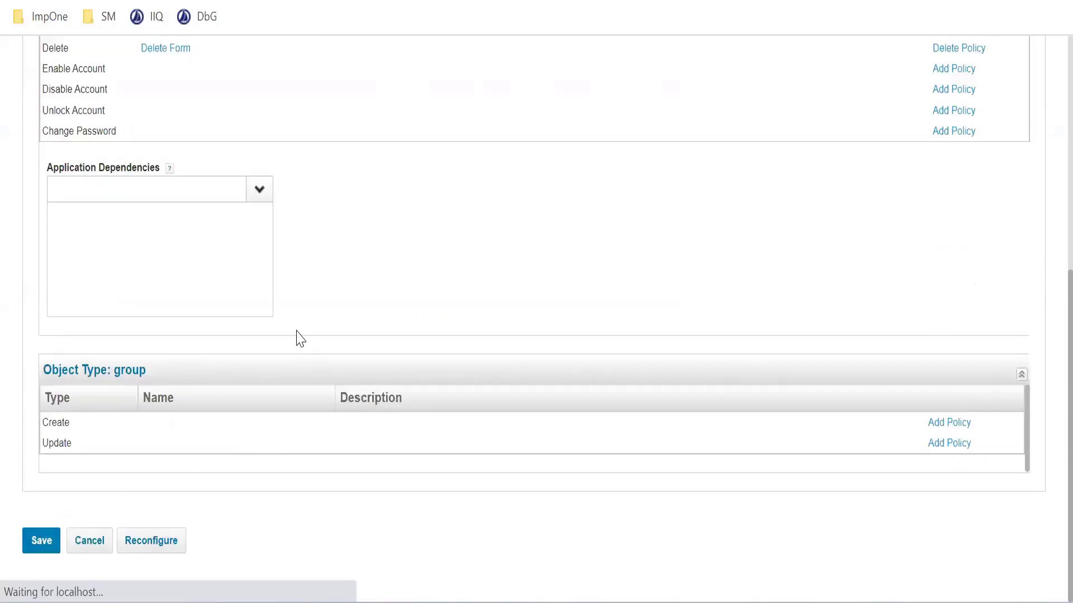
scroll(299, 338, "up", 7)
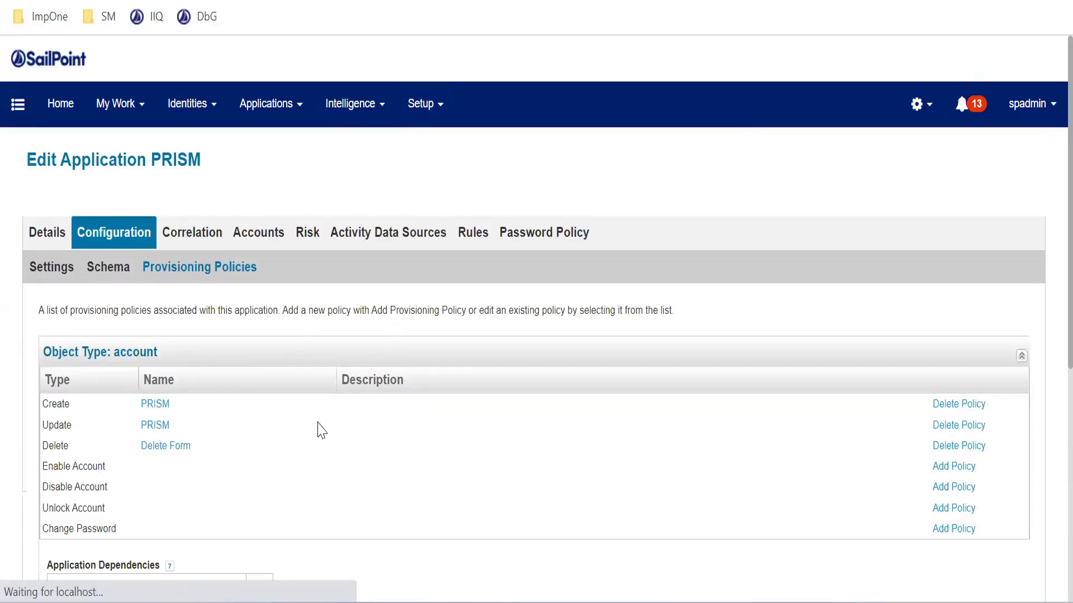
scroll(292, 359, "down", 5)
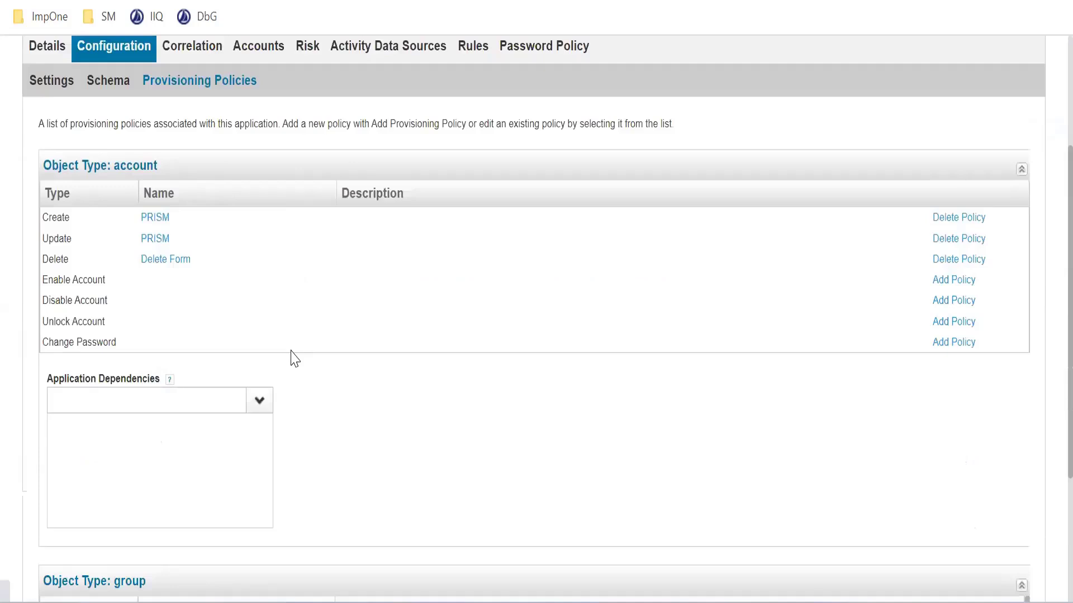
scroll(292, 359, "up", 2)
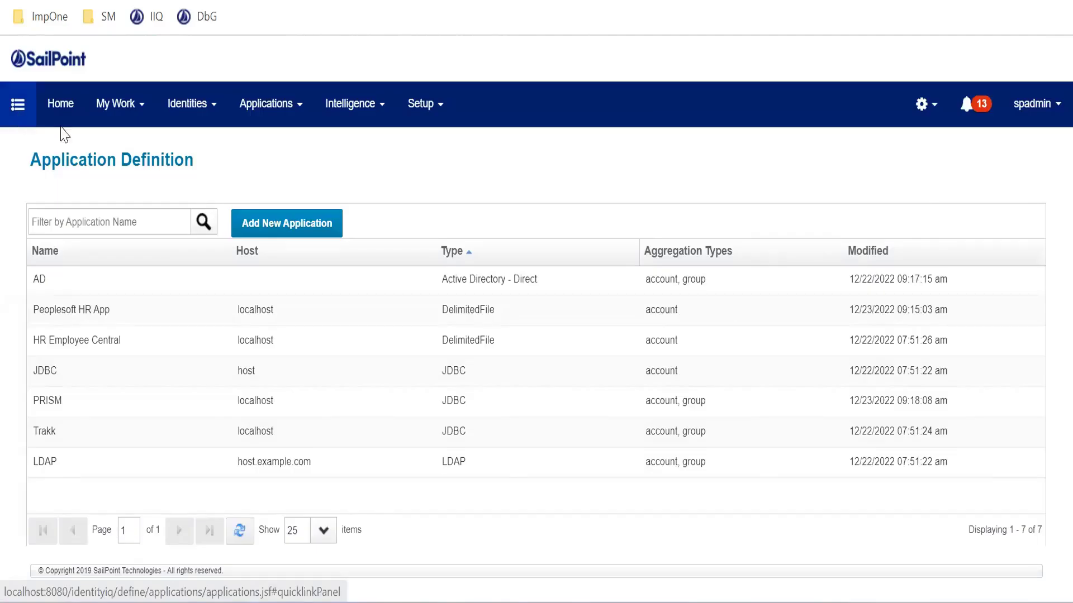
Go to the home page and open the access request page for managing user access.
left_click(20, 111)
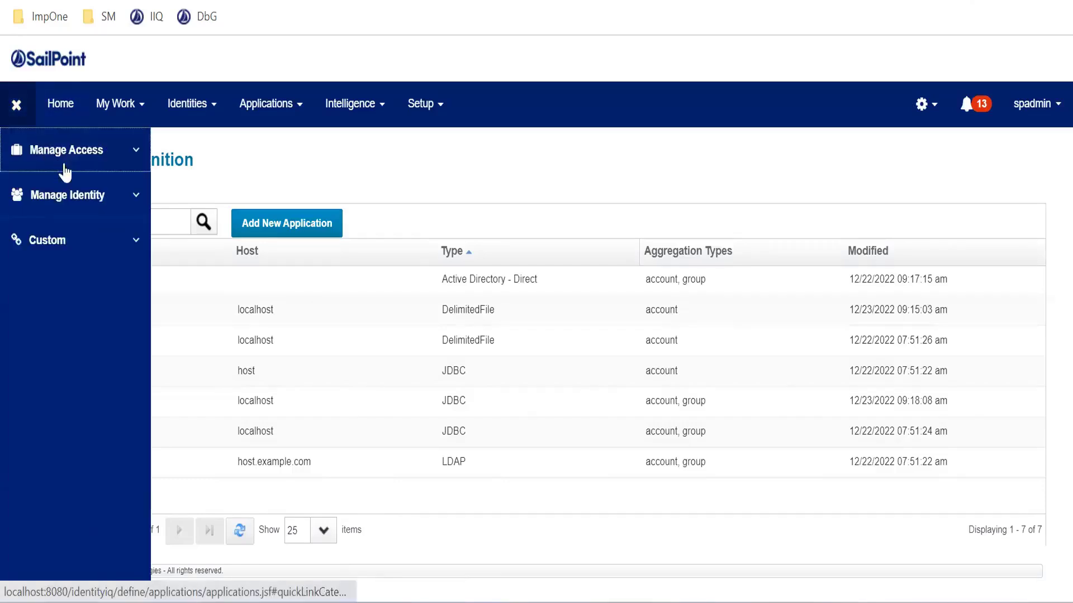
left_click(87, 200)
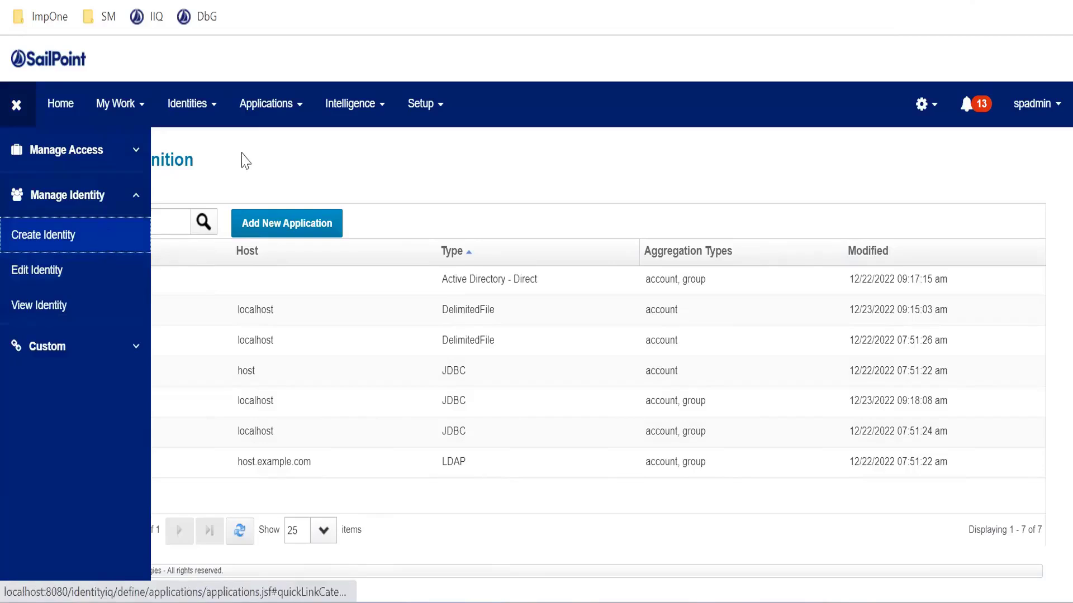
left_click(45, 108)
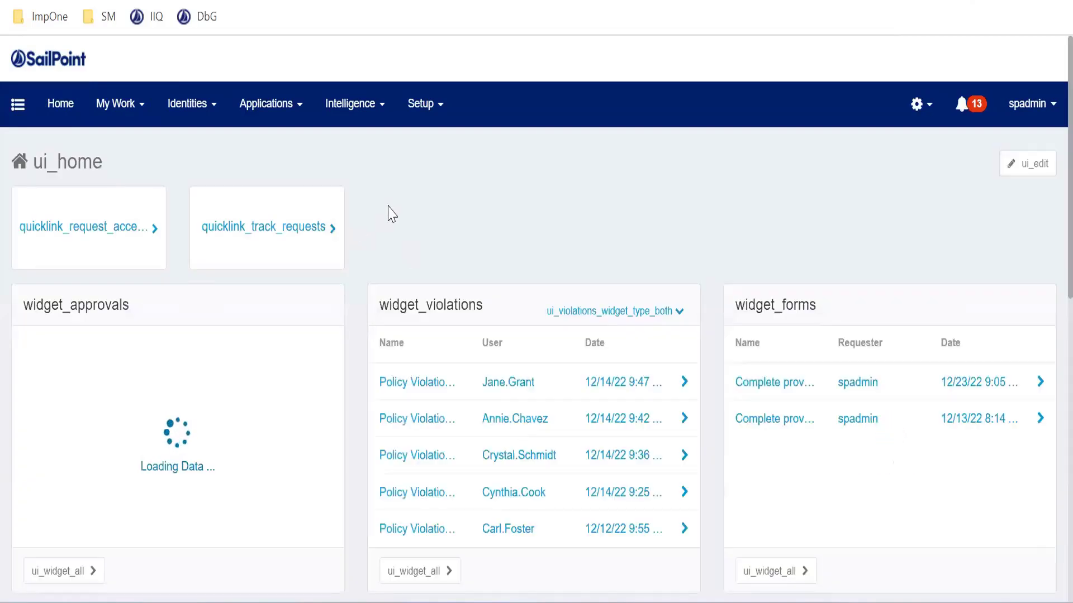
left_click(76, 235)
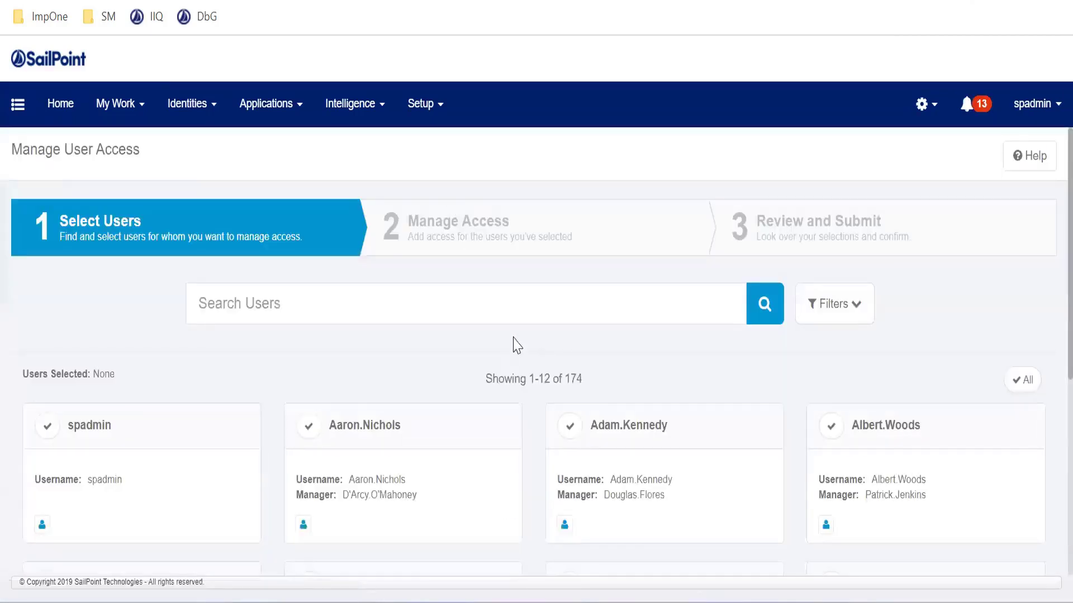
Search the user list by the first letters of a user's name and clear the search text.
scroll(591, 445, "down", 6)
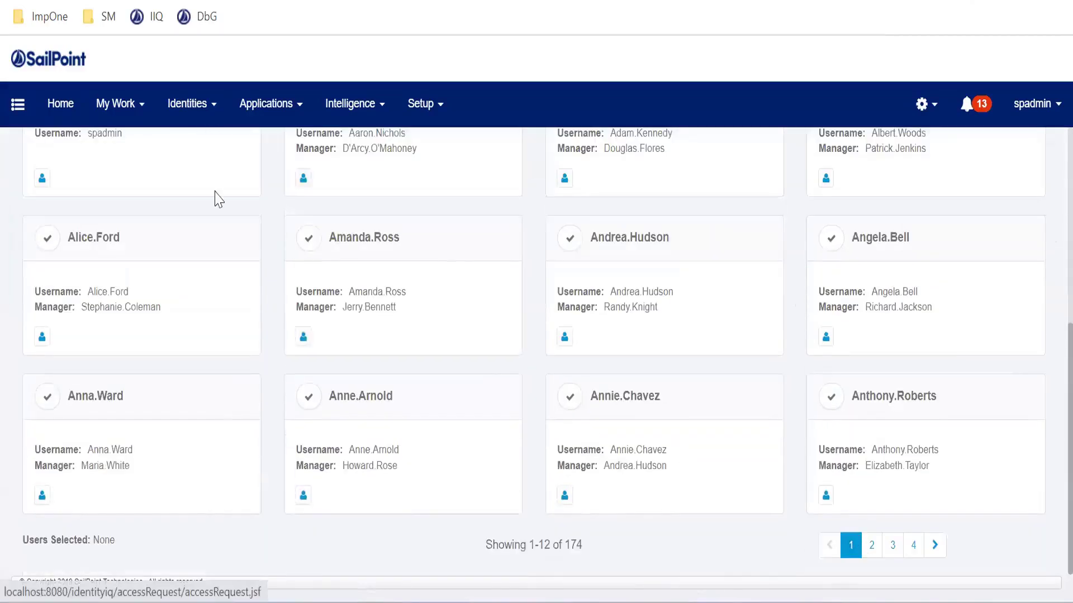
scroll(223, 224, "up", 6)
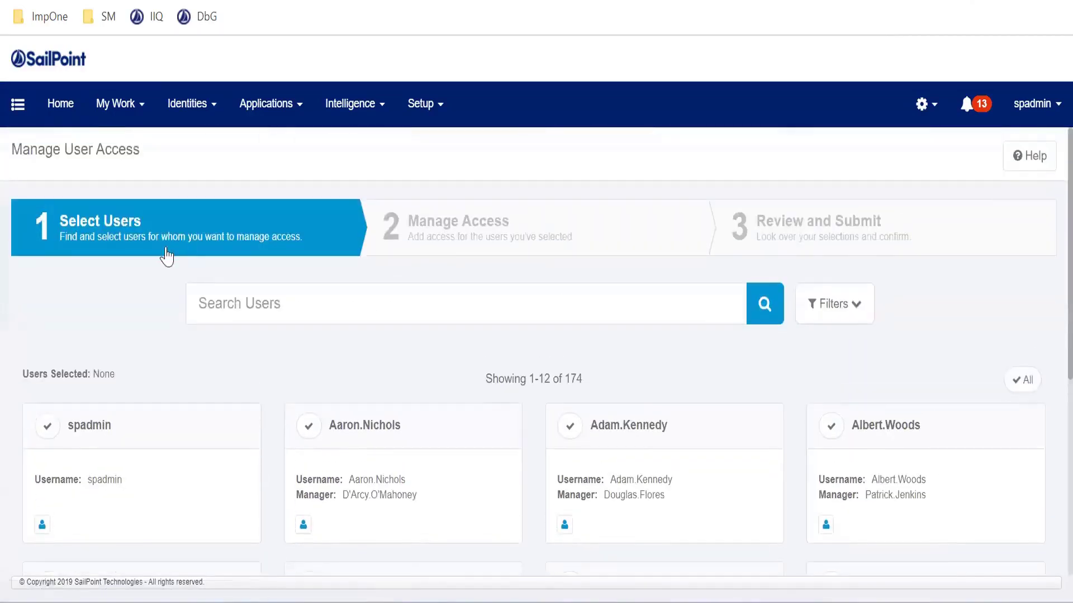
left_click(291, 302)
type("wan")
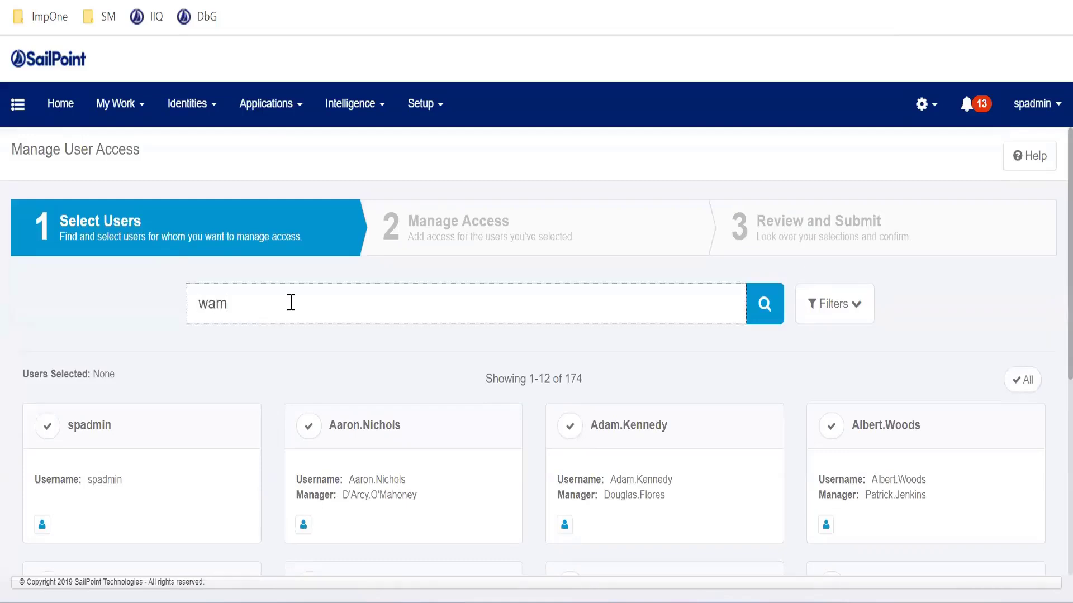
key("Return")
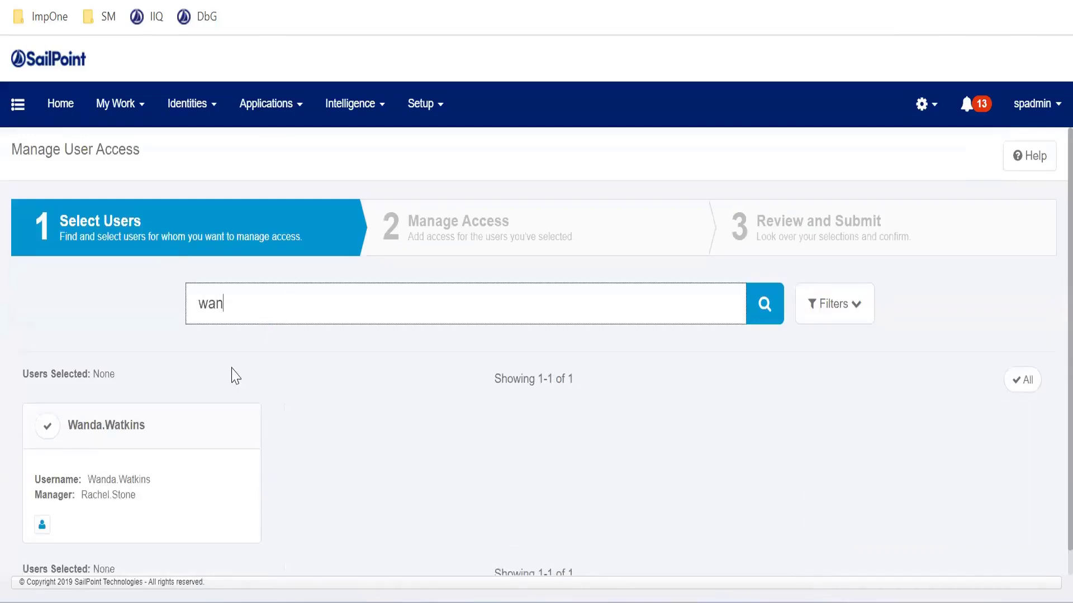
left_click_drag(268, 318, 149, 313)
key("BackSpace")
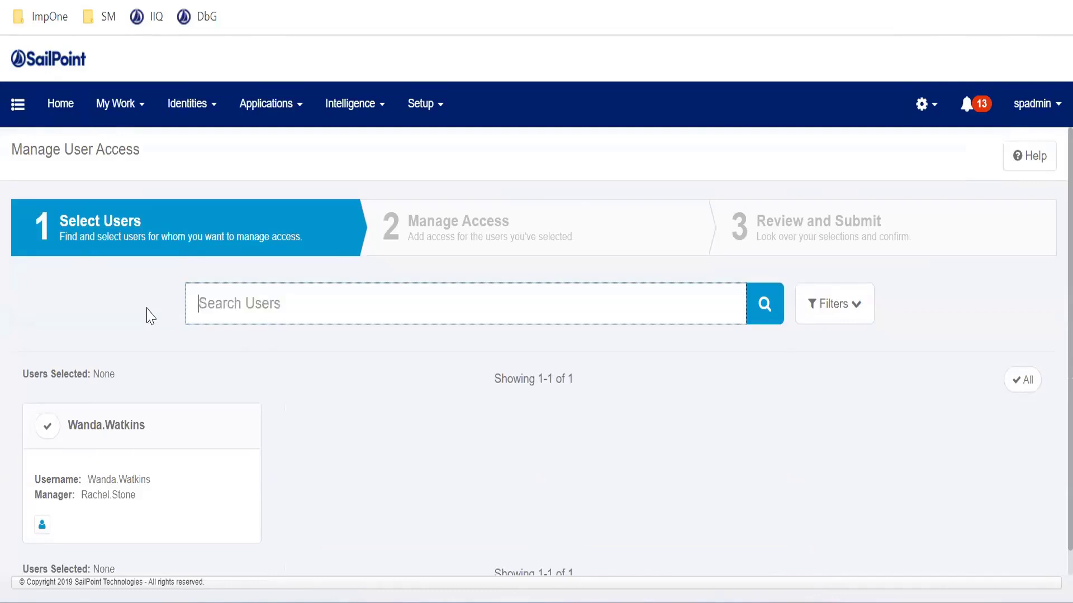
Search the users for "pris", select the spadmin account and proceed to managing its access.
type("pris")
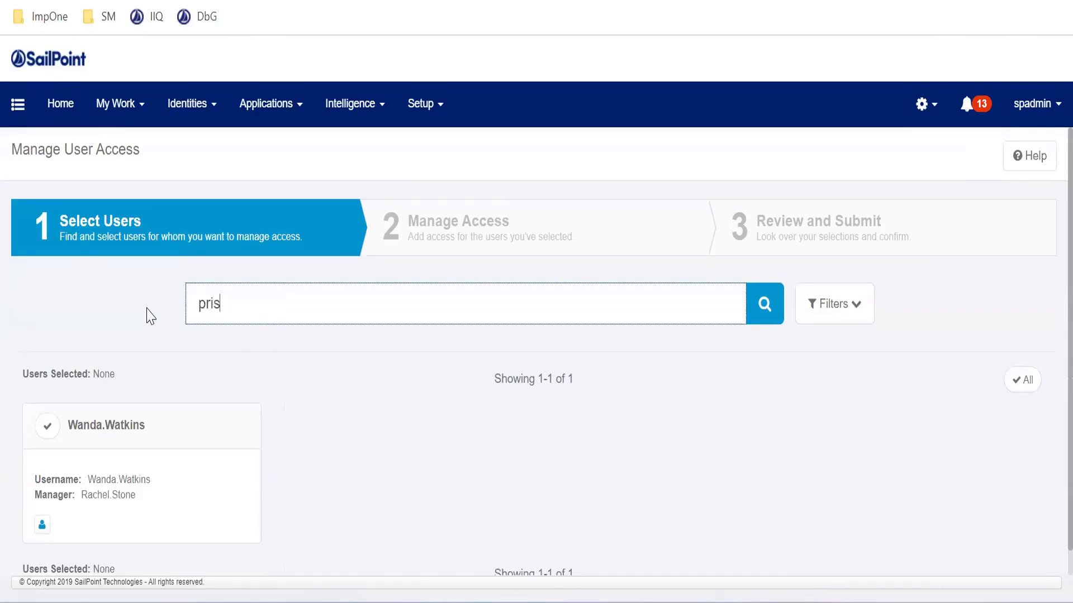
key("Return")
left_click(47, 427)
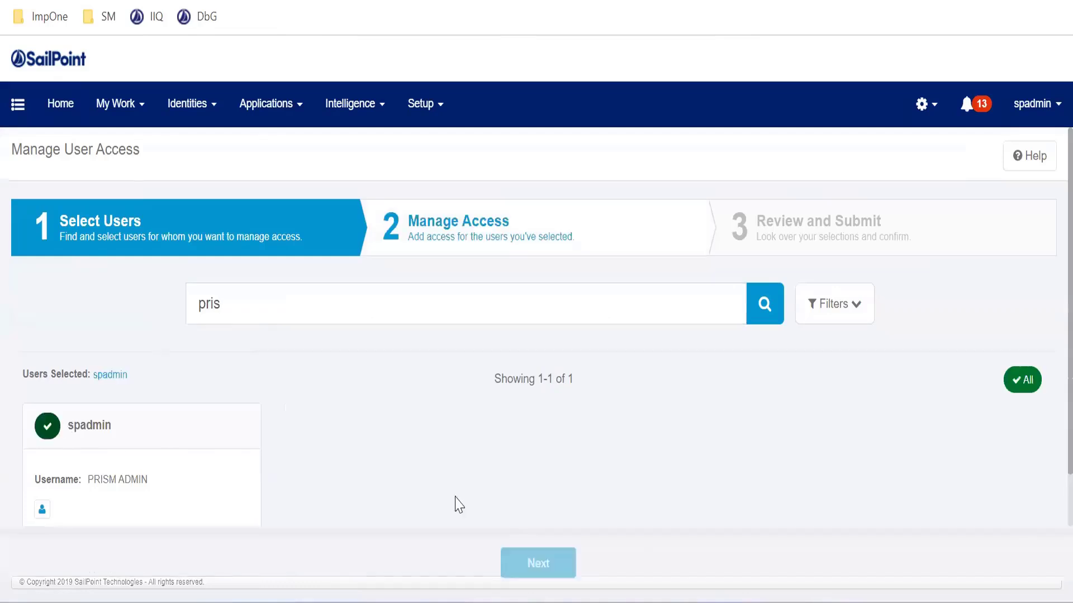
left_click(542, 564)
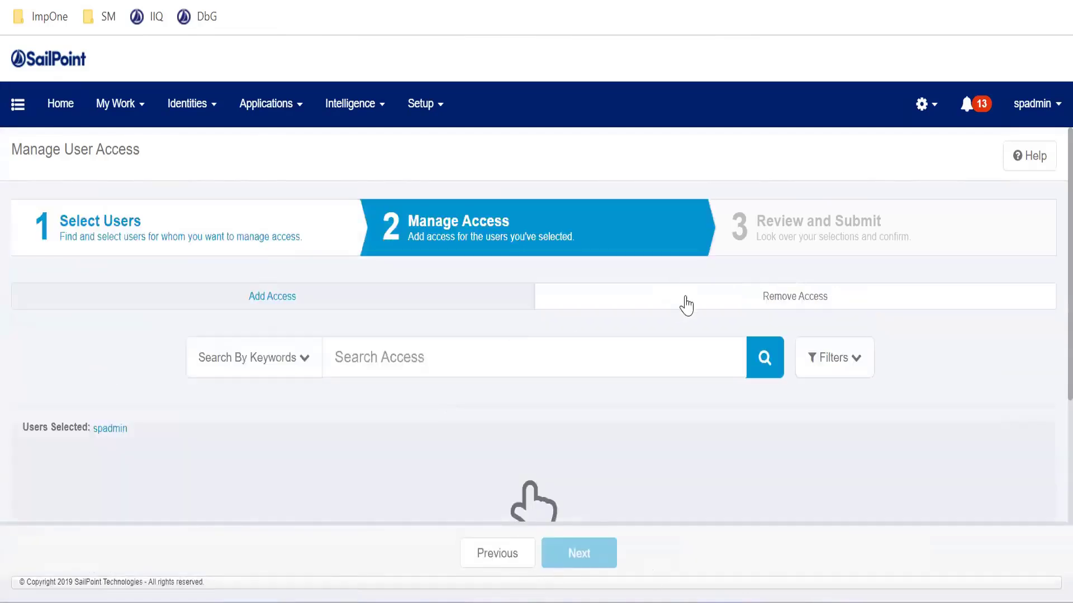
Submit a request to remove the PRISM User-IT and PRISM Super-IT roles from the selected account.
left_click(686, 305)
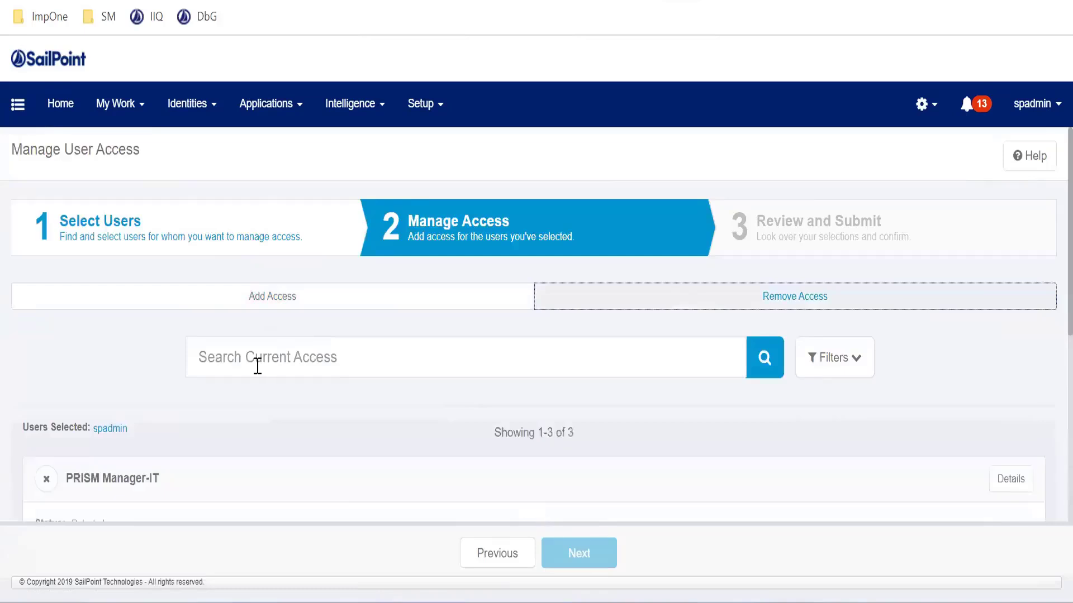
scroll(260, 365, "down", 6)
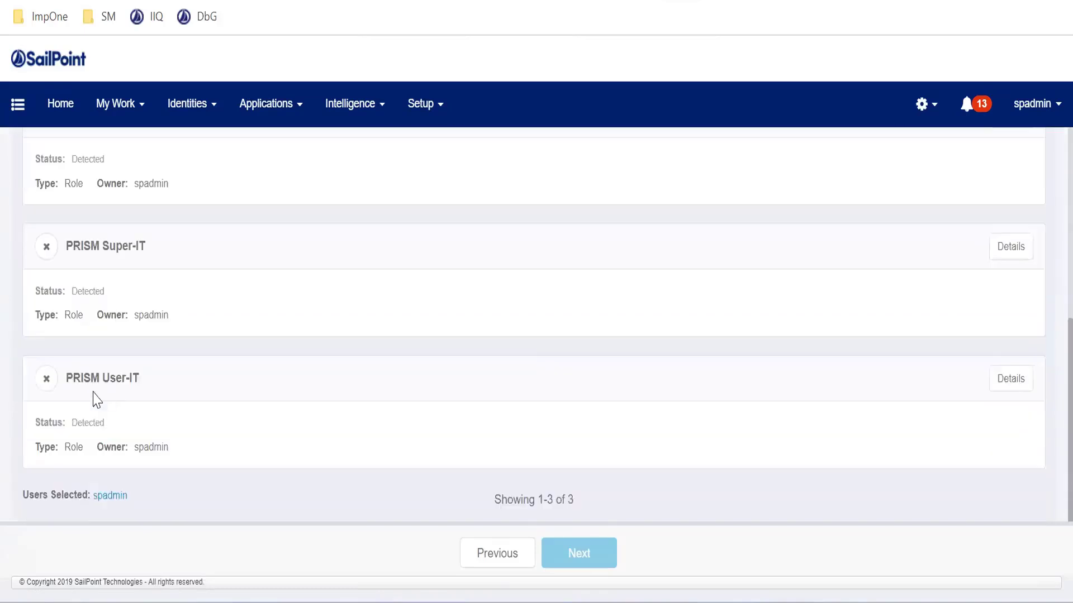
left_click(46, 379)
left_click(47, 249)
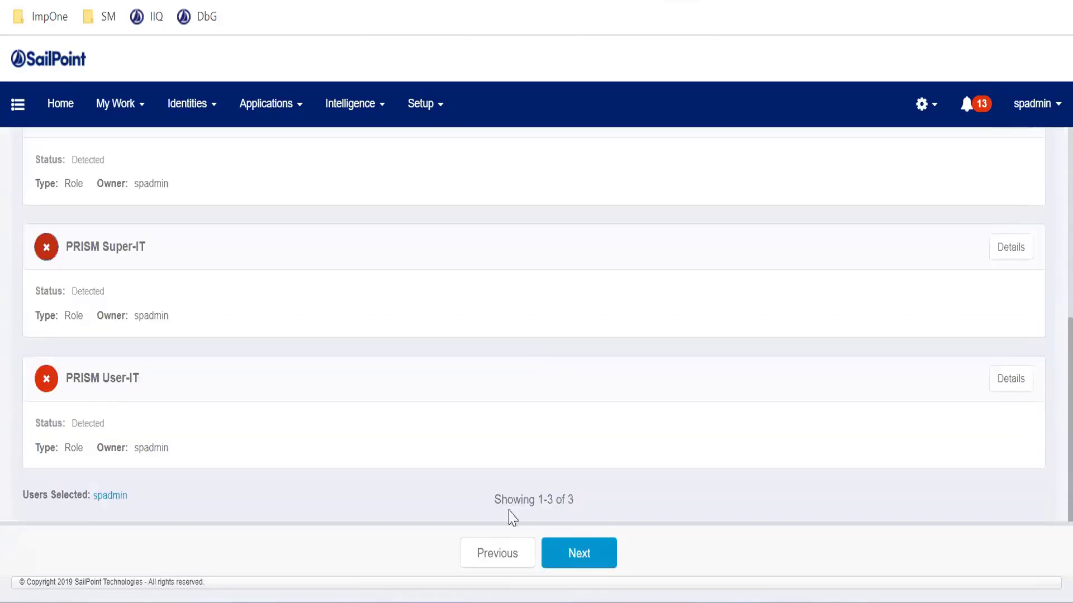
left_click(576, 558)
left_click(612, 558)
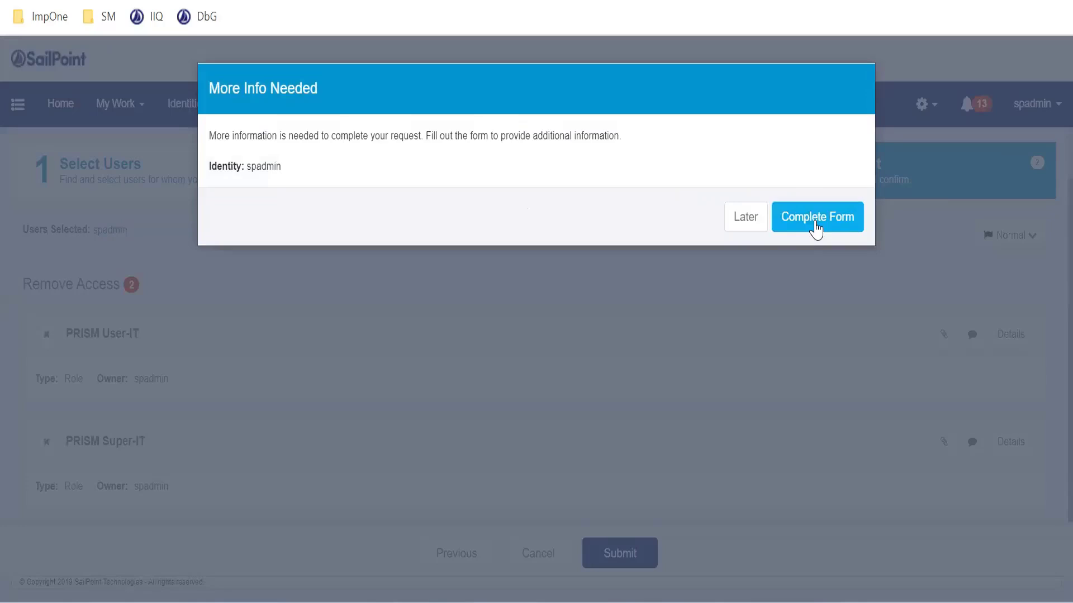
Examine the PRISM name fields in the removal request's form, cancel it, and look through the account form of the DnsAdmins access request.
left_click(815, 224)
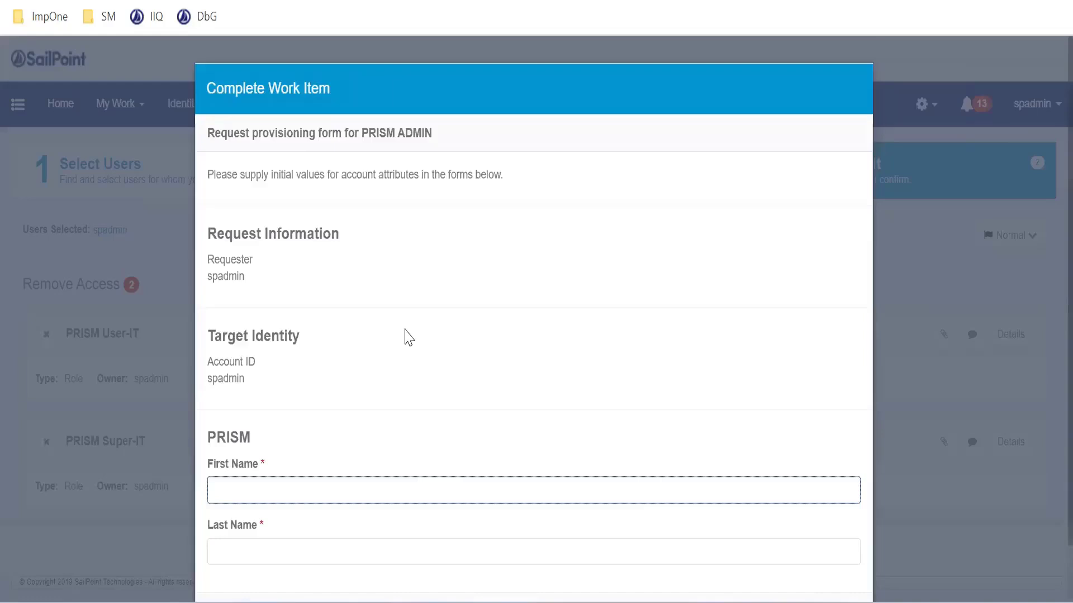
scroll(406, 337, "down", 1)
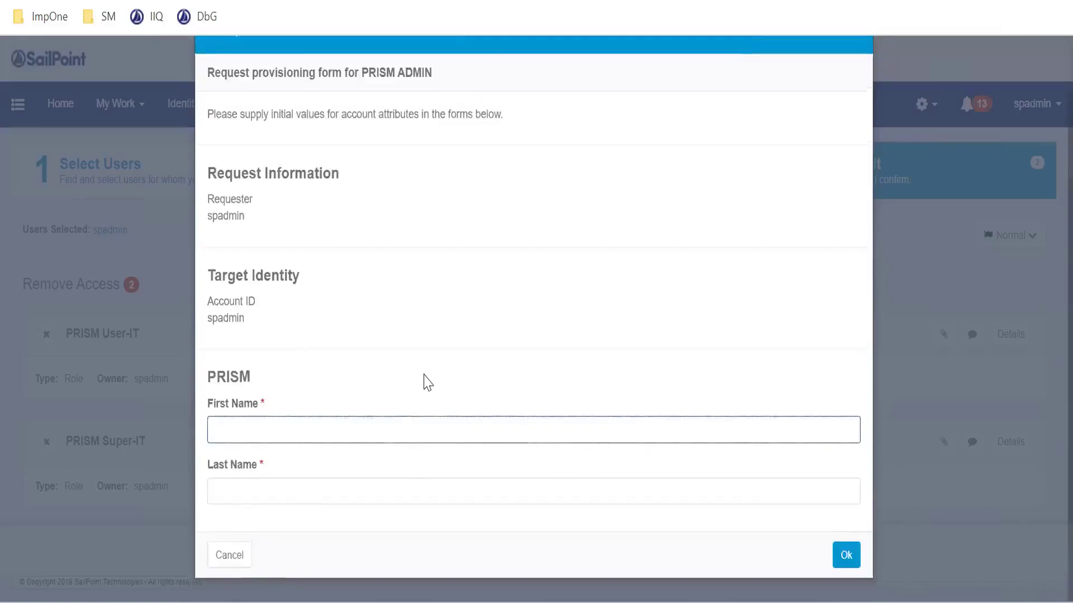
scroll(425, 381, "up", 1)
scroll(421, 379, "down", 1)
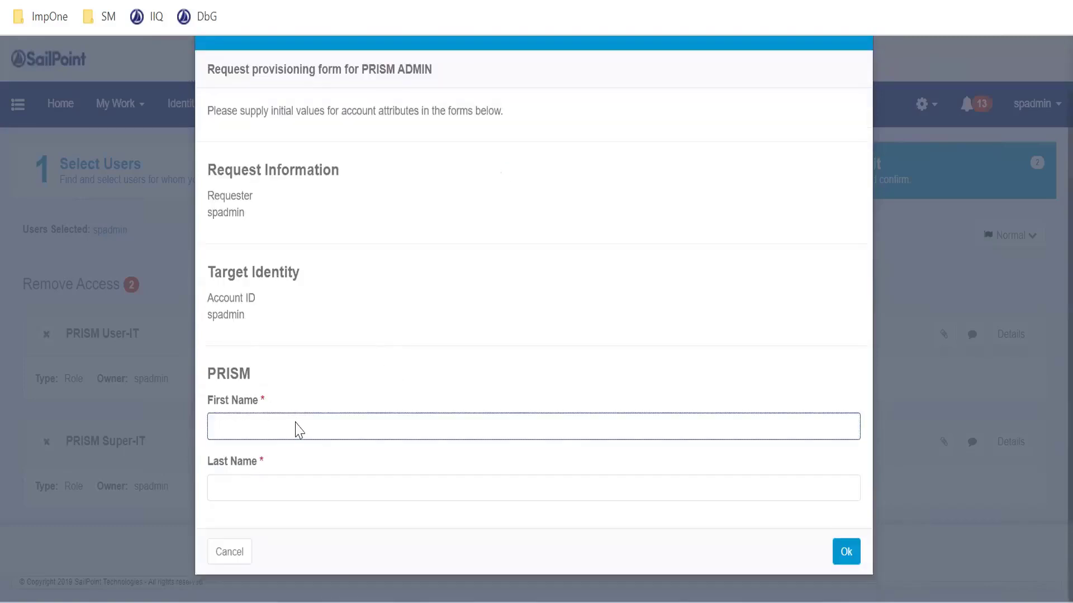
left_click(252, 493)
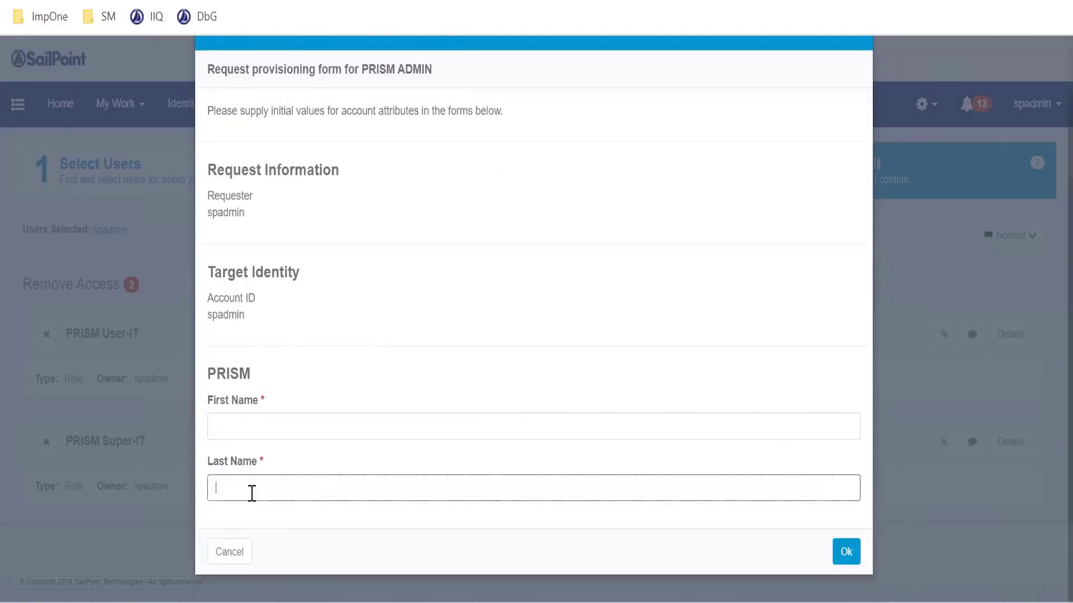
left_click(265, 420)
left_click(265, 514)
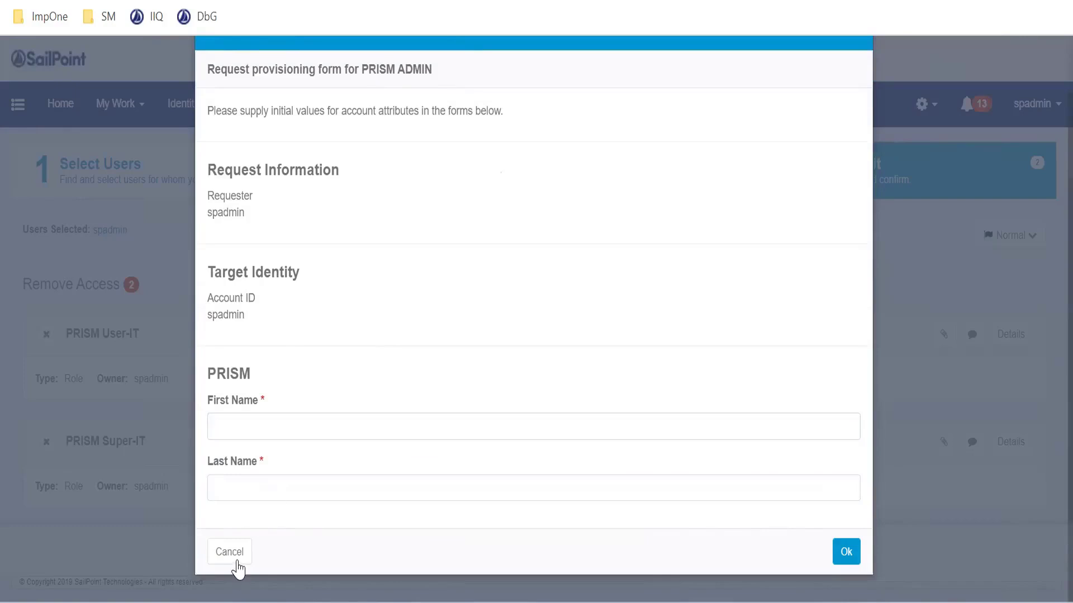
left_click(237, 564)
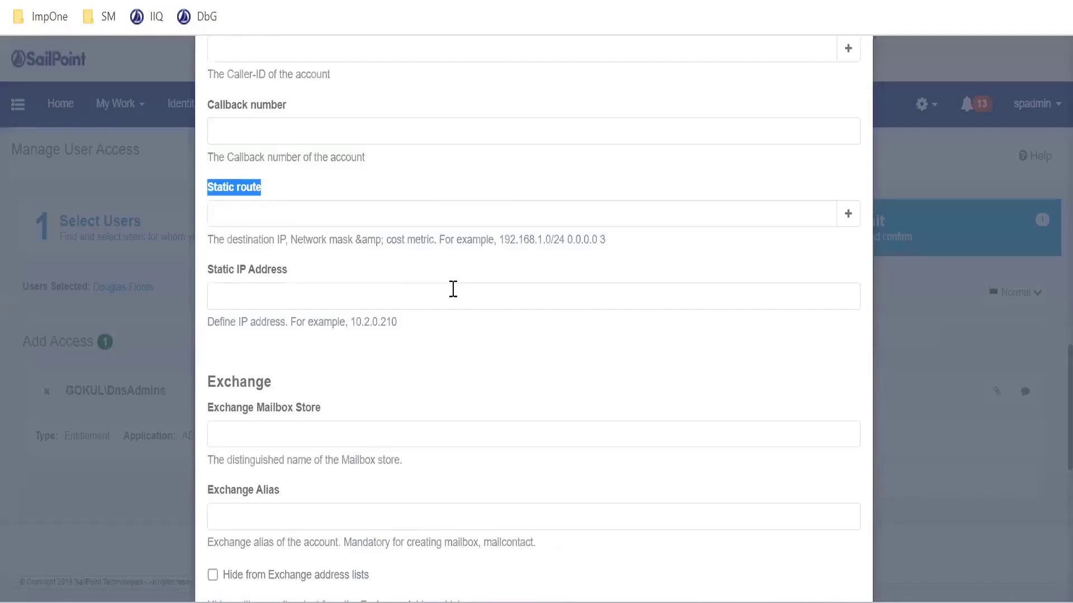
scroll(666, 374, "down", 3)
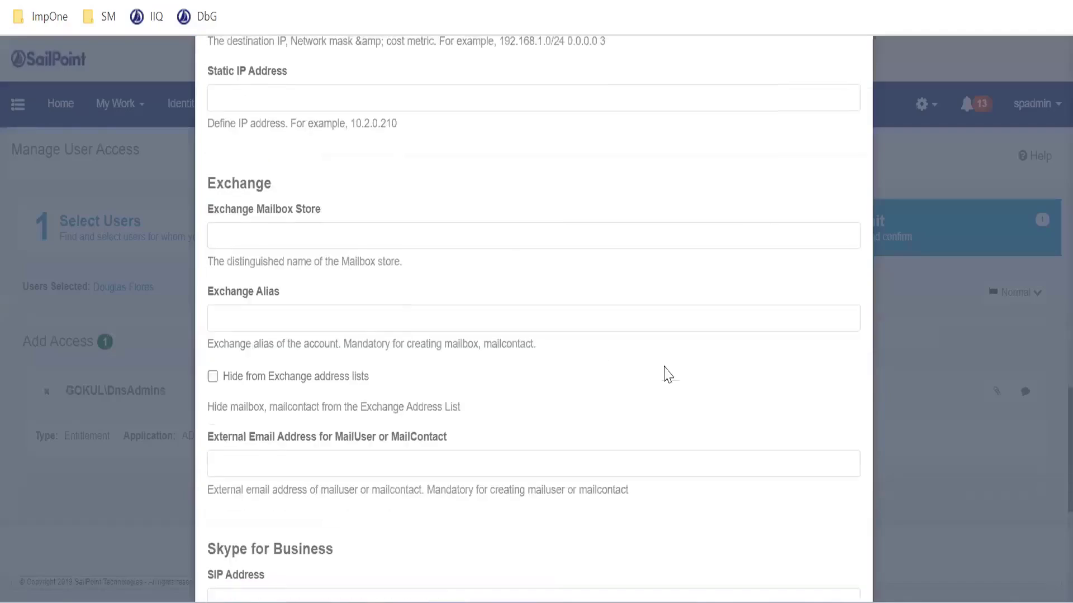
scroll(725, 192, "up", 20)
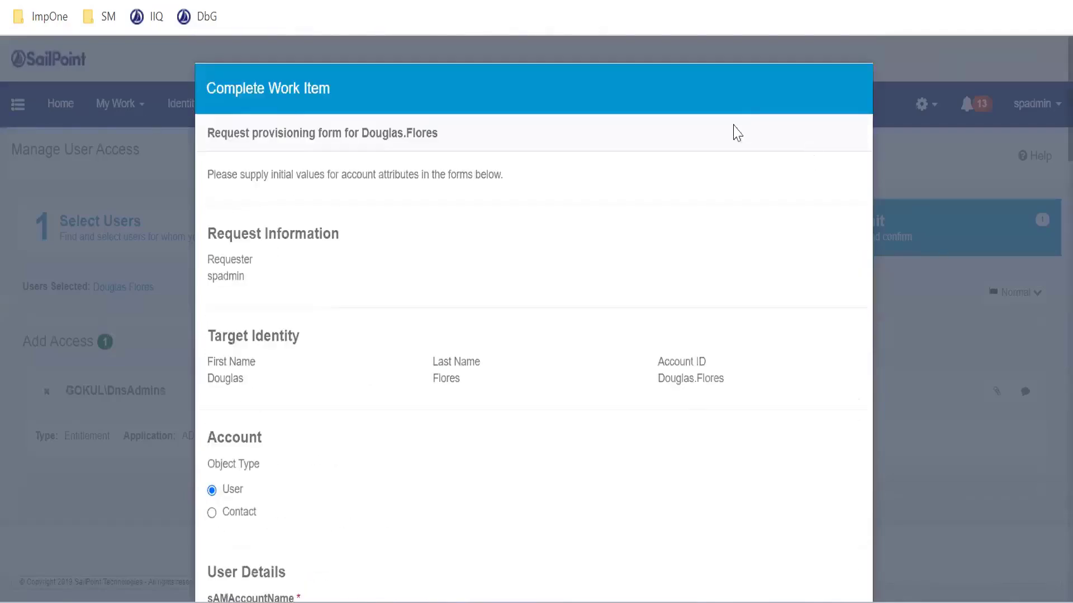
Return to the application definitions and open the PRISM application's provisioning policies.
left_click(150, 16)
left_click(641, 99)
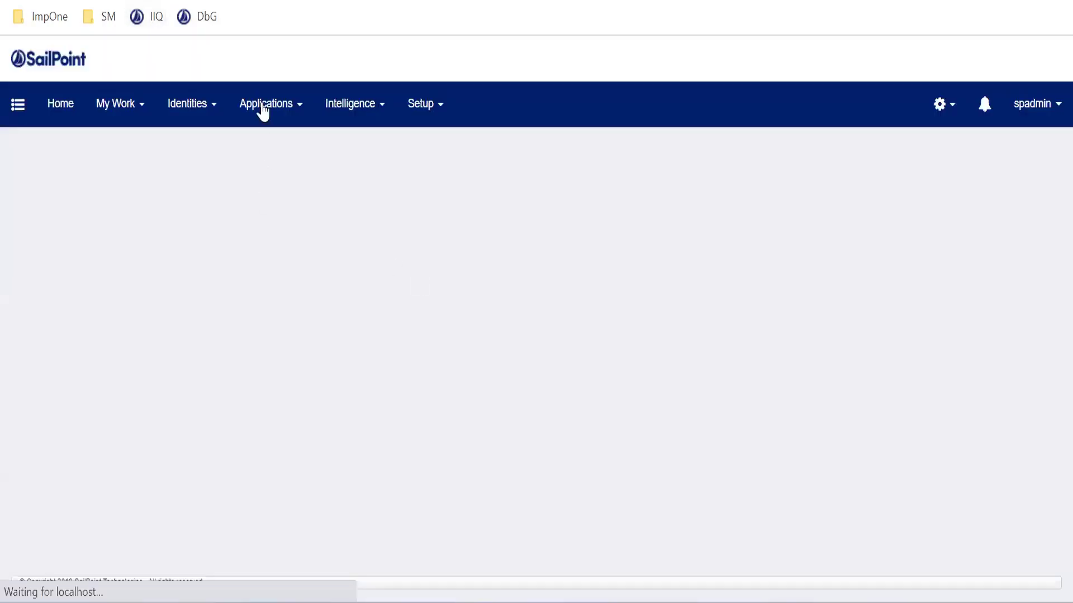
left_click(261, 107)
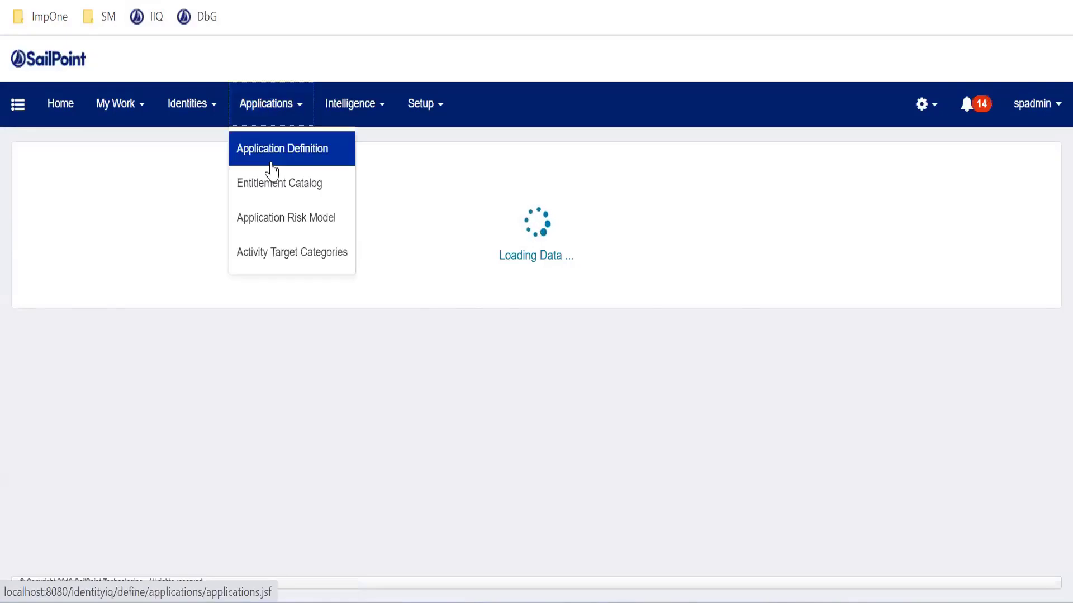
left_click(271, 165)
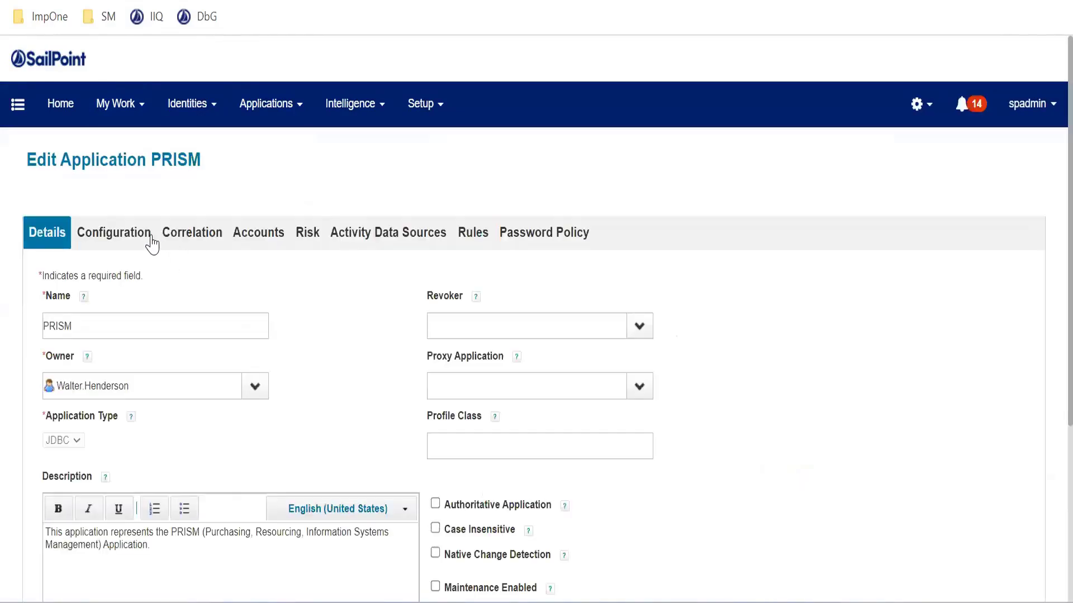
left_click(151, 244)
left_click(199, 234)
left_click(114, 232)
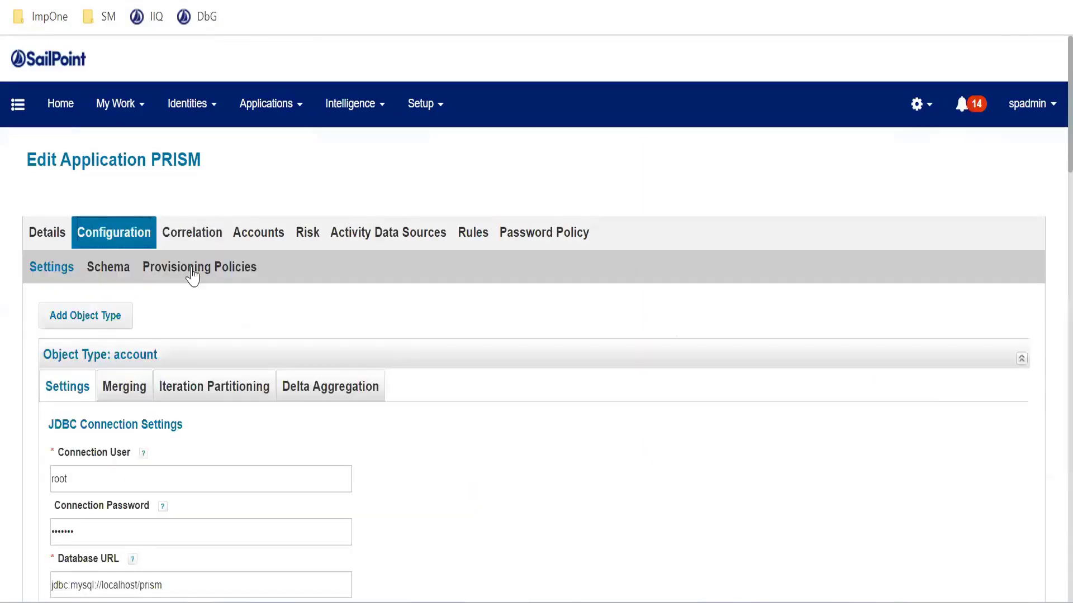
left_click(192, 268)
Delete the account object's Create provisioning policy and confirm the deletion.
scroll(417, 349, "down", 2)
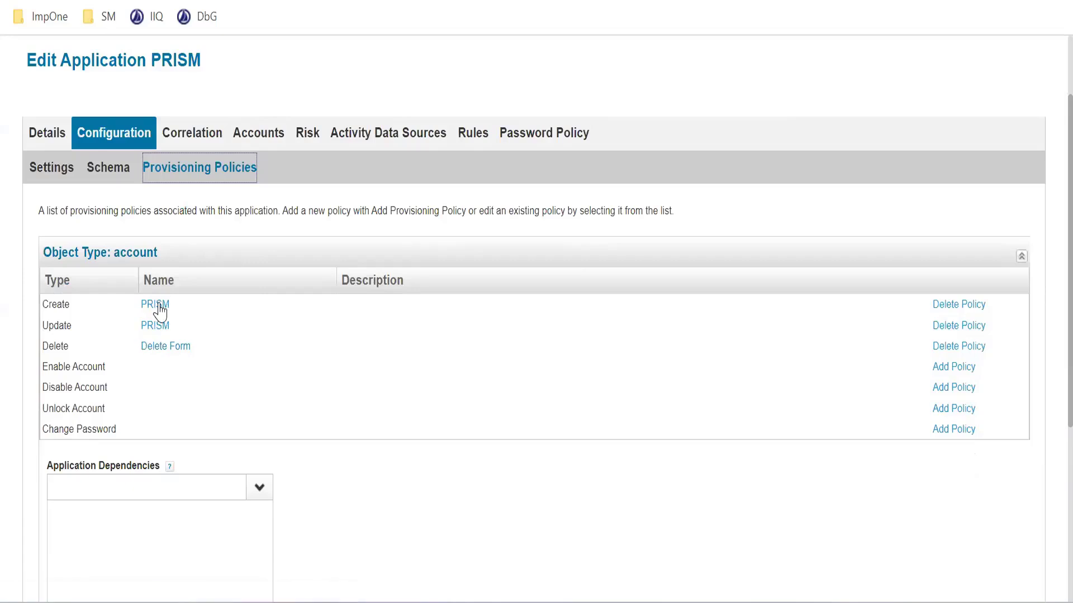
left_click(968, 314)
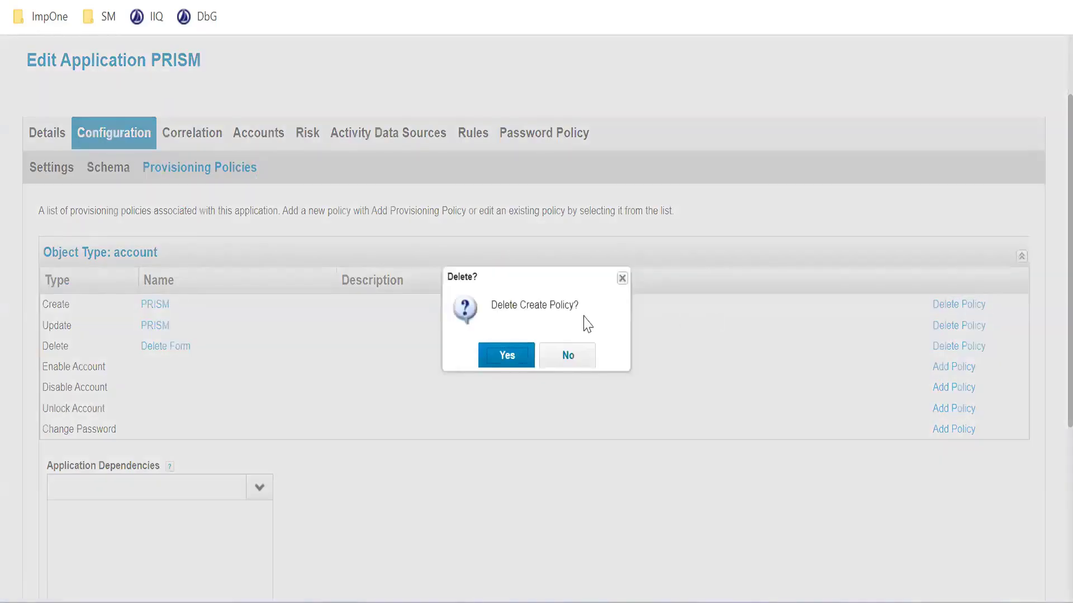
left_click(523, 352)
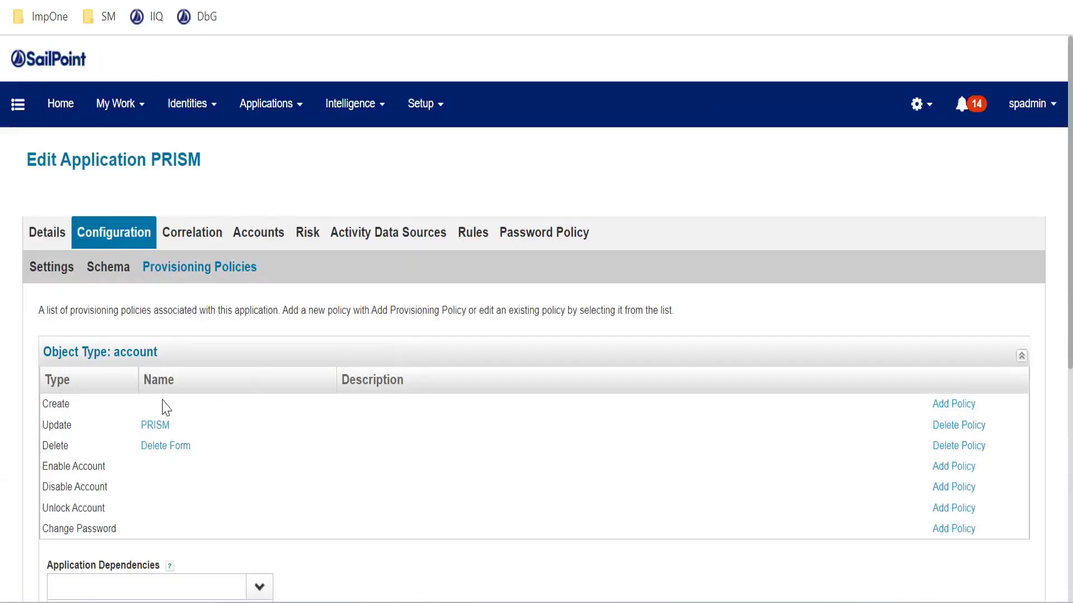
left_click(967, 404)
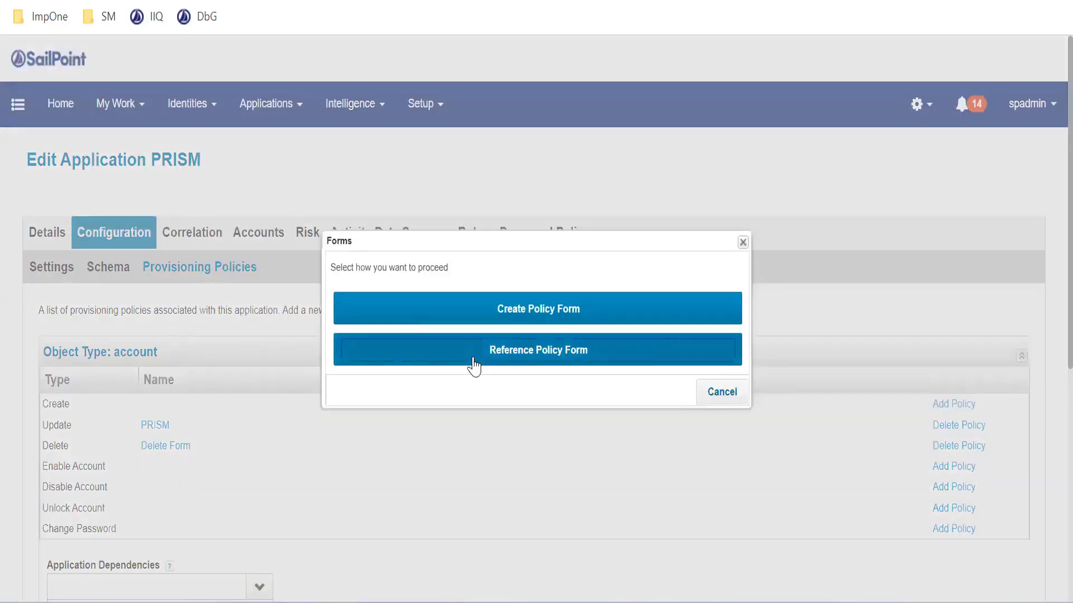
left_click(470, 359)
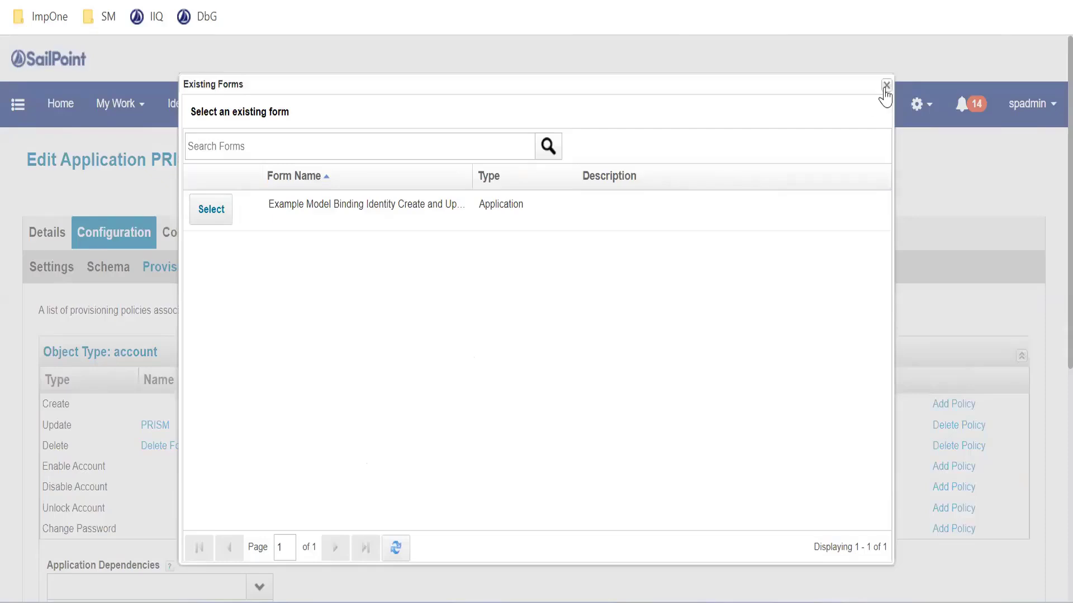
key("Escape")
right_click(185, 453)
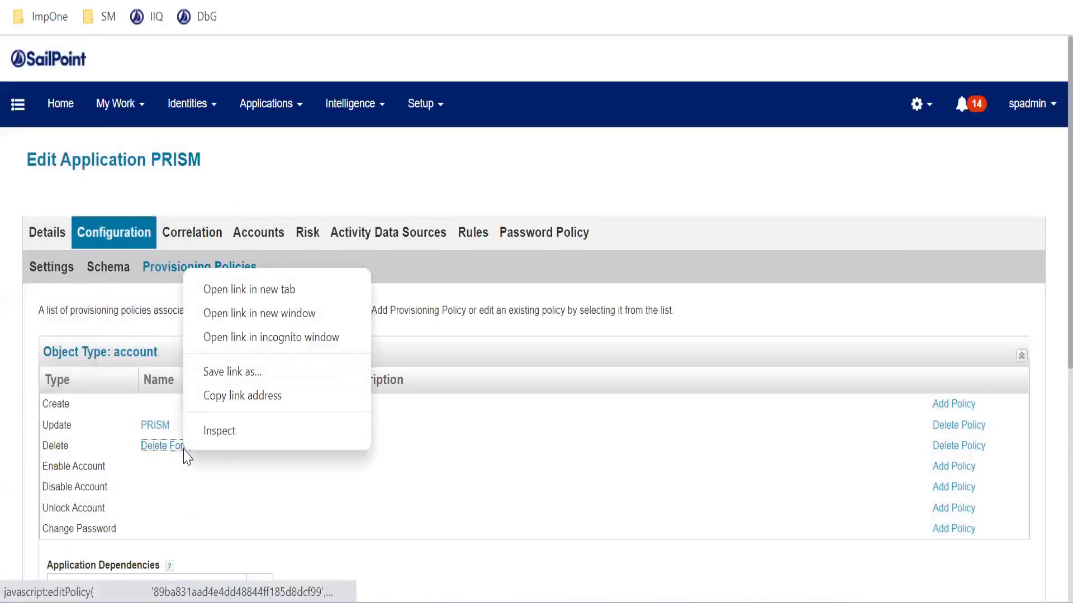
left_click(168, 506)
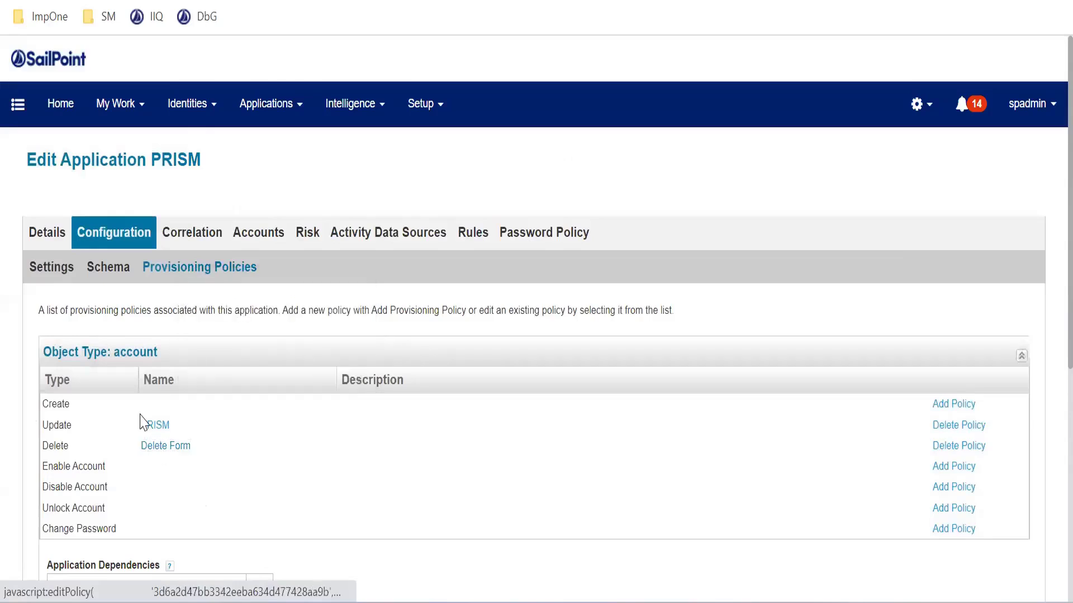
Add a Create policy for the account object by referencing the existing Example Model Binding Identity form.
left_click(953, 404)
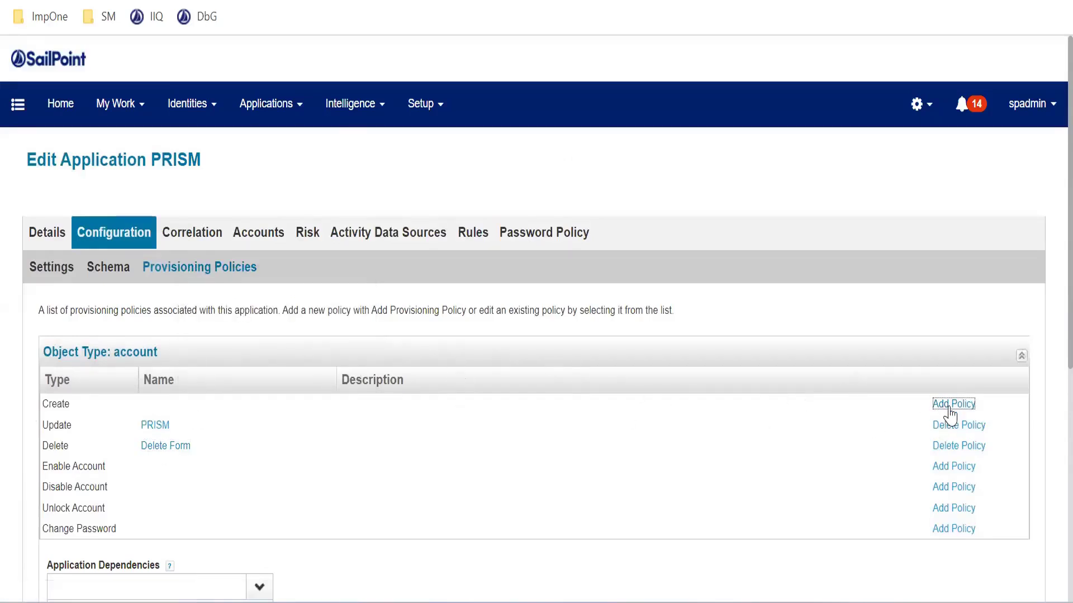
left_click(949, 407)
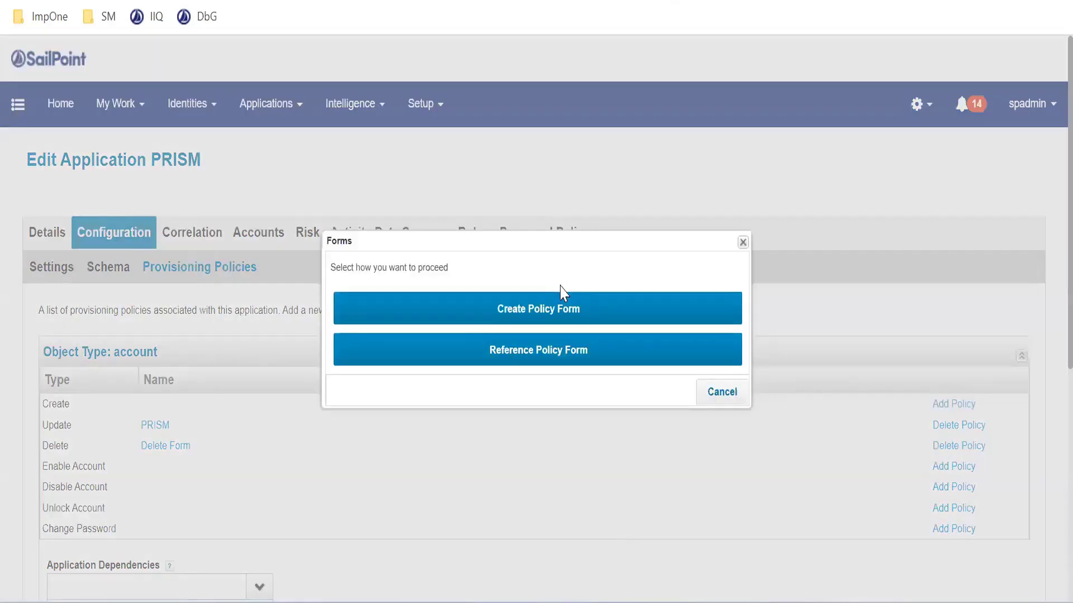
left_click(534, 357)
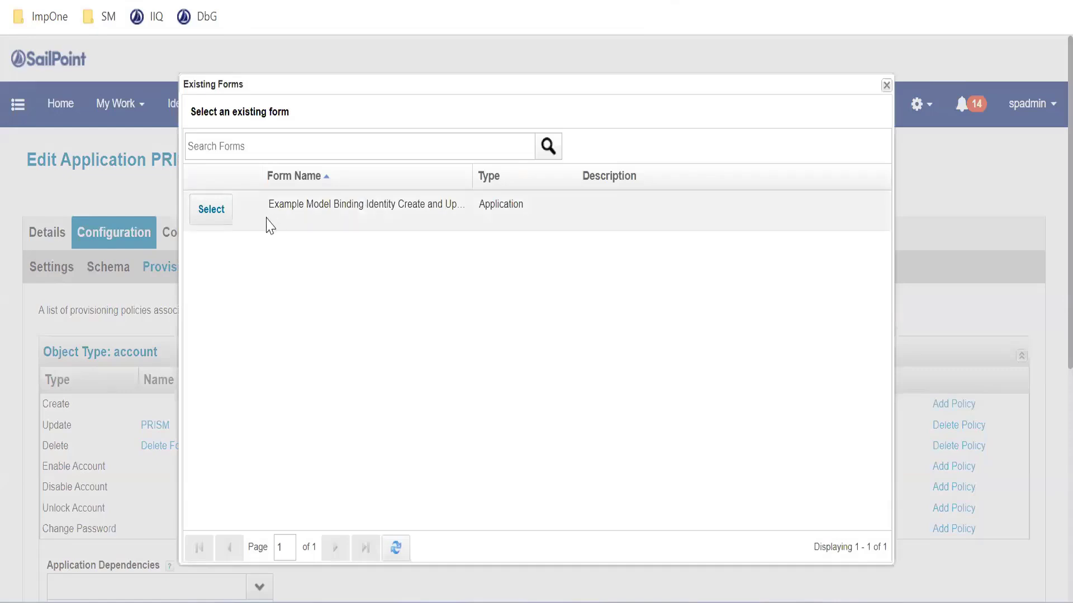
left_click(211, 210)
left_click(491, 360)
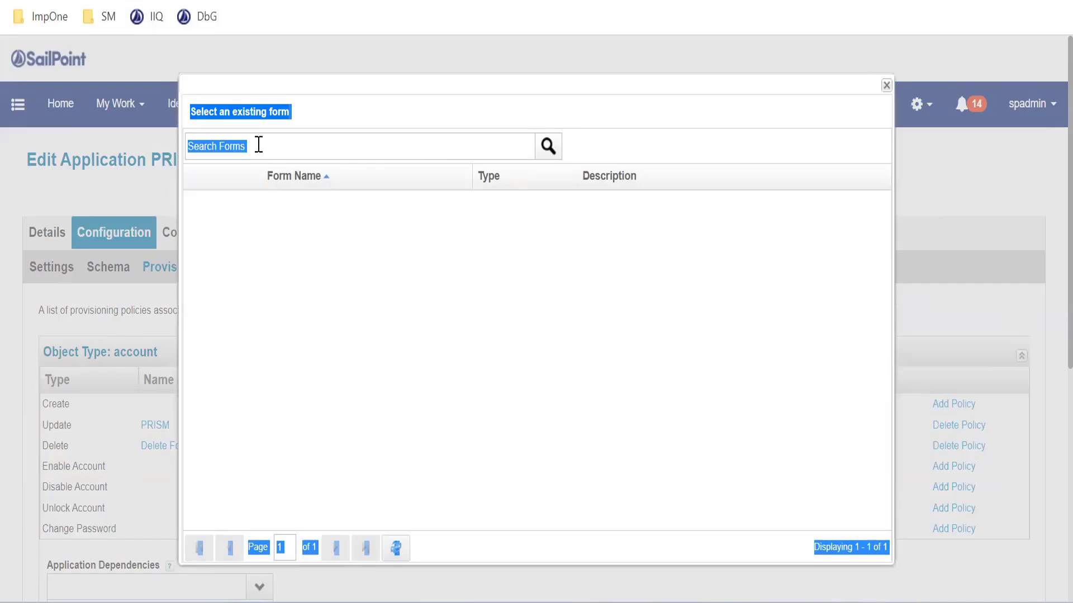
Close the existing-form selection and reopen the PRISM application's provisioning policies to check the Create policy.
left_click(358, 453)
left_click(324, 153)
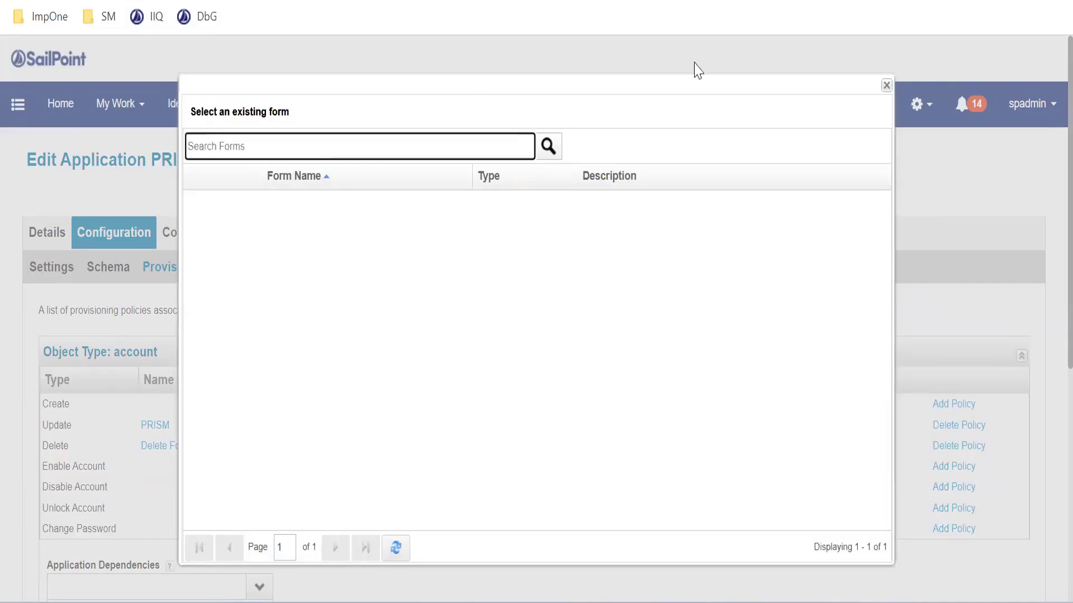
left_click(885, 85)
scroll(330, 429, "down", 2)
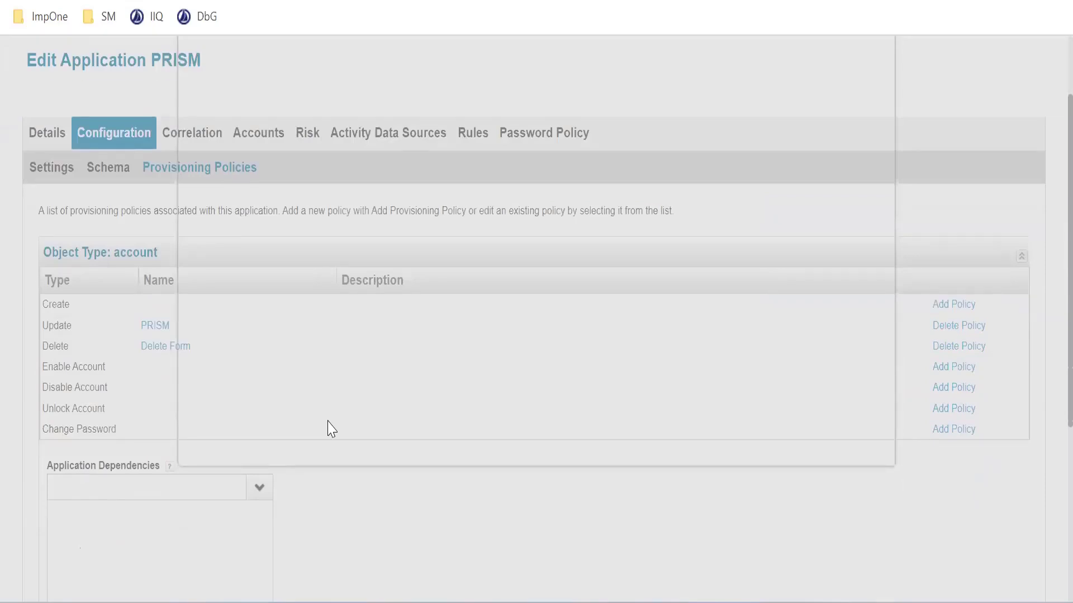
scroll(167, 251, "up", 2)
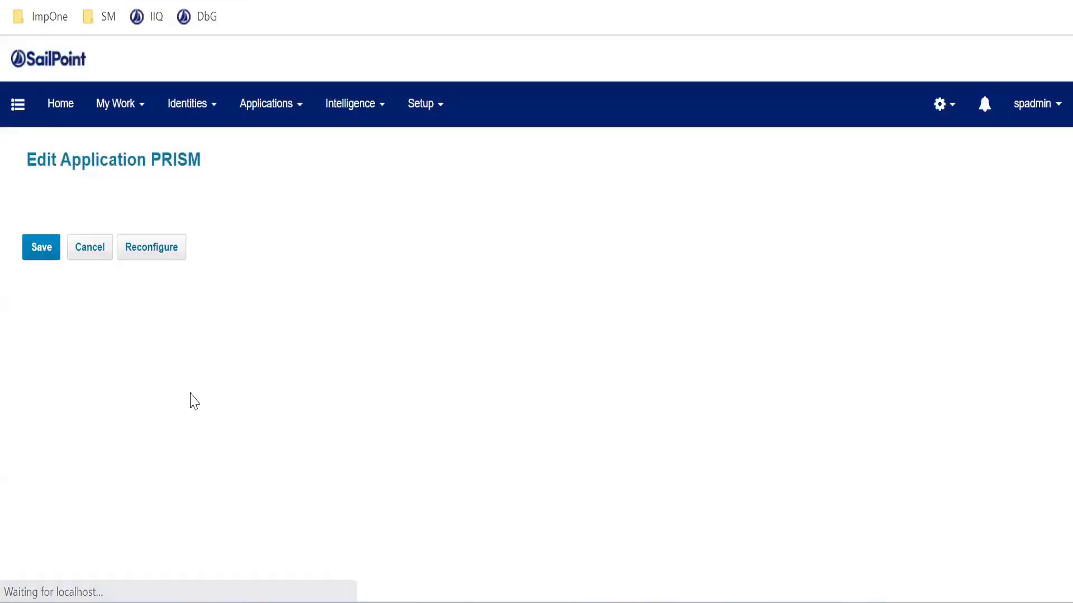
left_click(133, 239)
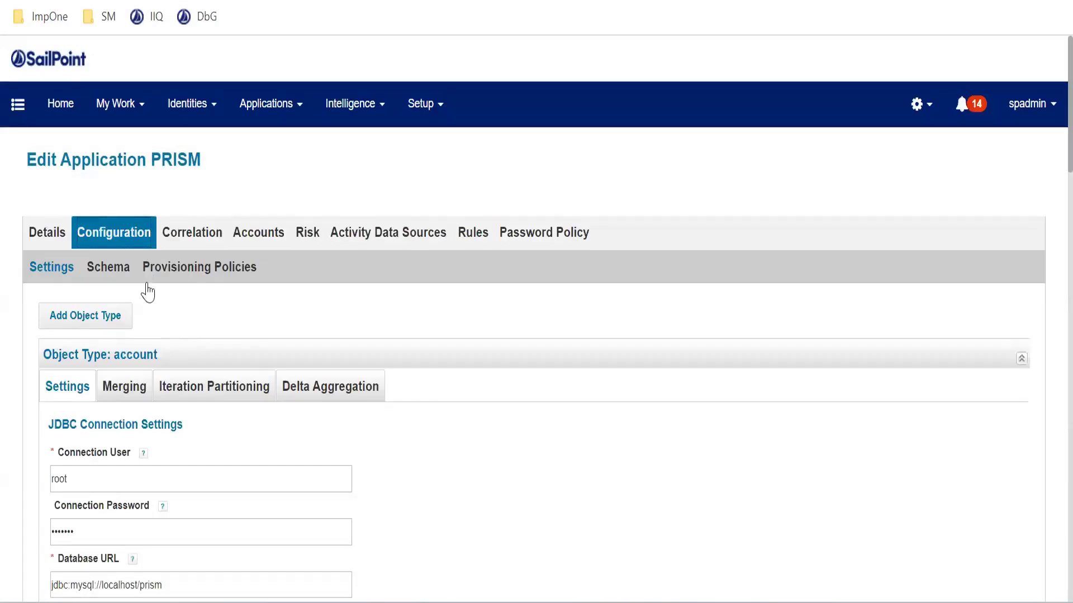
left_click(178, 267)
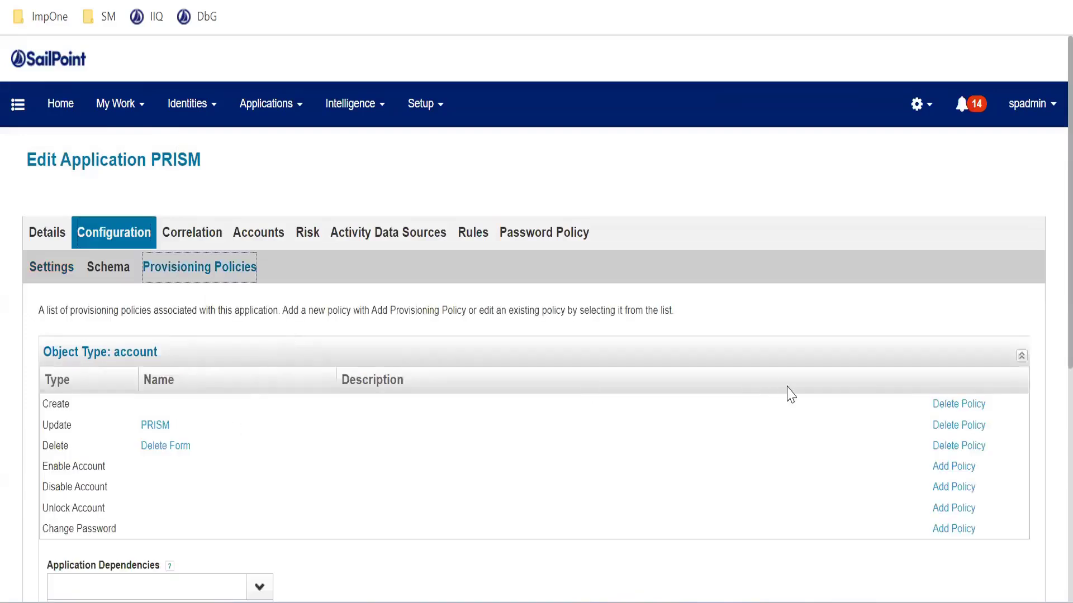
Delete the PRISM account object's Create provisioning policy and confirm the deletion.
left_click(965, 408)
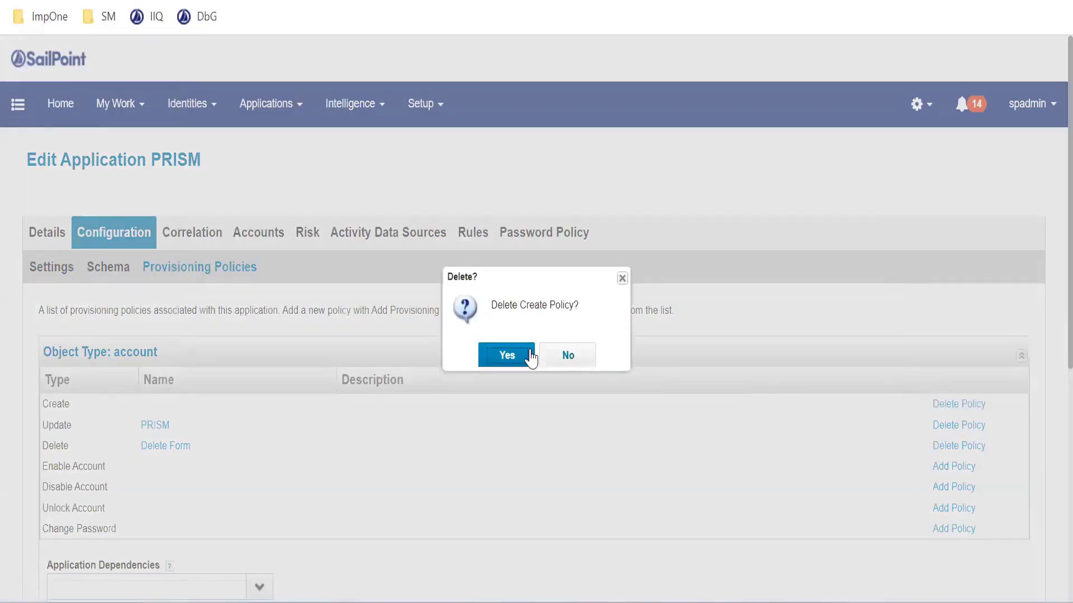
left_click(528, 354)
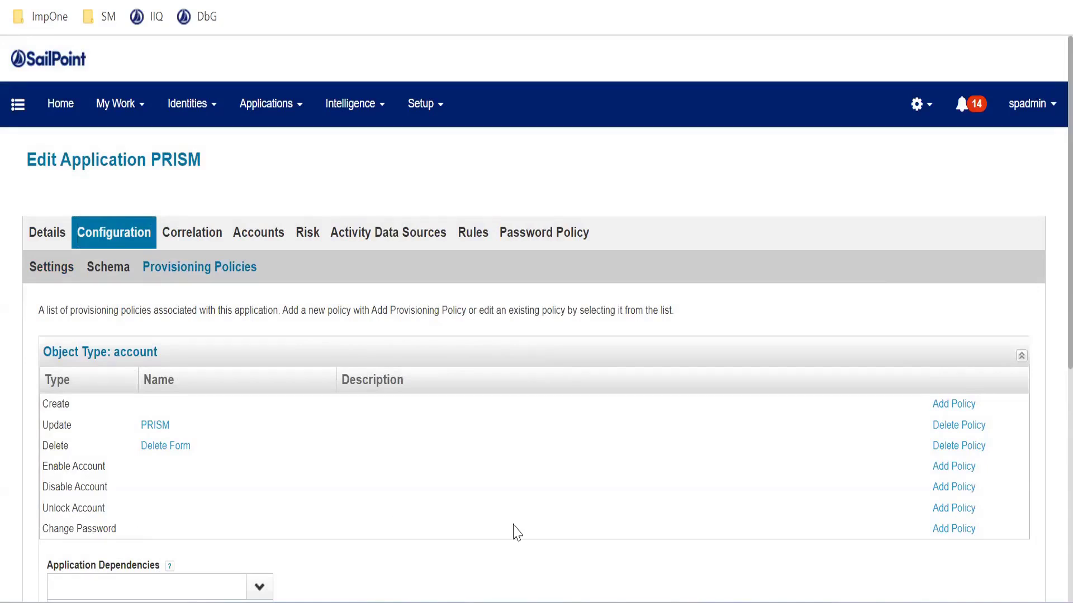
Check the existing forms that can be referenced for the account's Create policy, and close the list without selecting one.
left_click(959, 406)
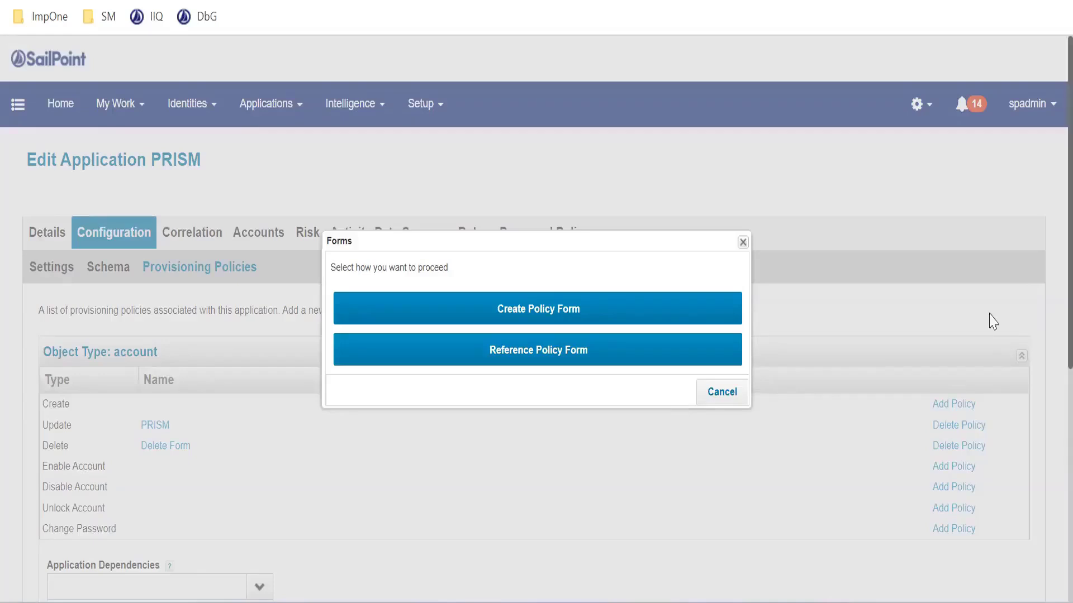
left_click(508, 357)
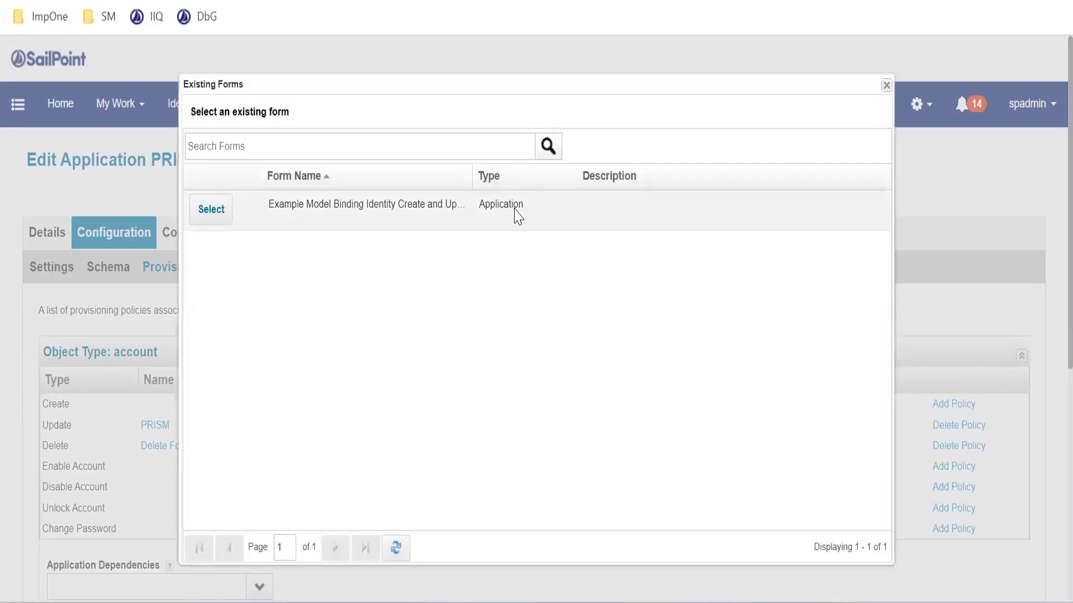
left_click(886, 85)
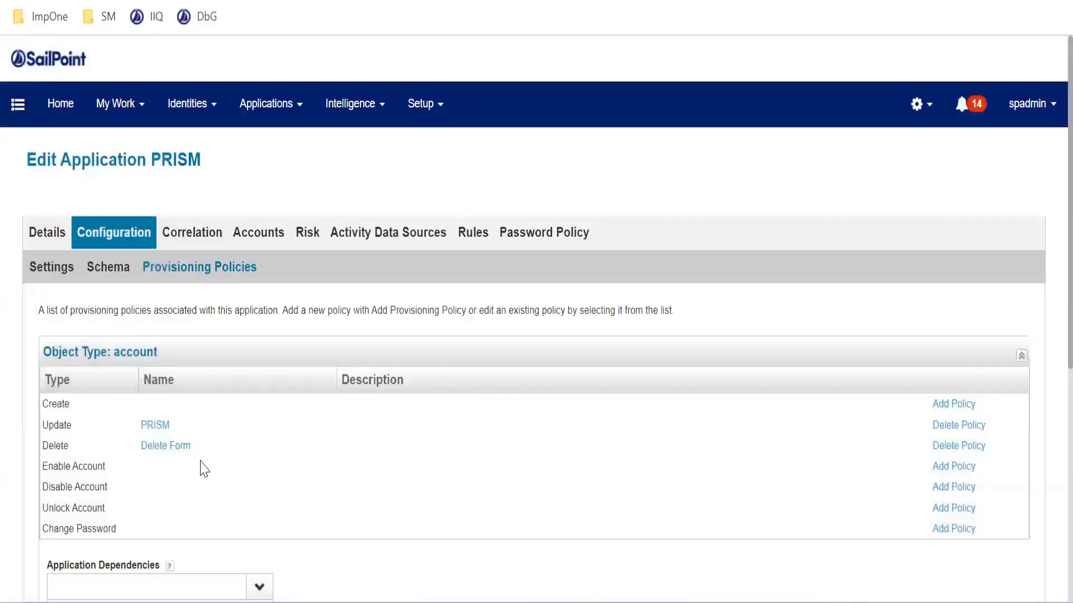
Open the account's Delete Form policy to review its sections and fields, and close it without saving.
left_click_drag(77, 450, 63, 432)
left_click(62, 432)
scroll(173, 496, "down", 2)
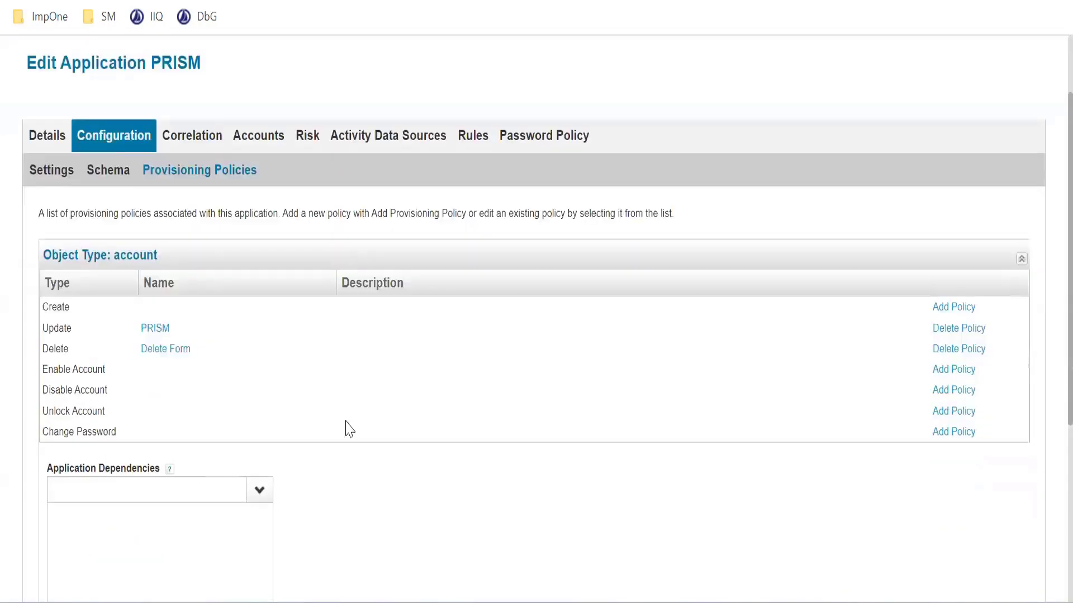
left_click(164, 347)
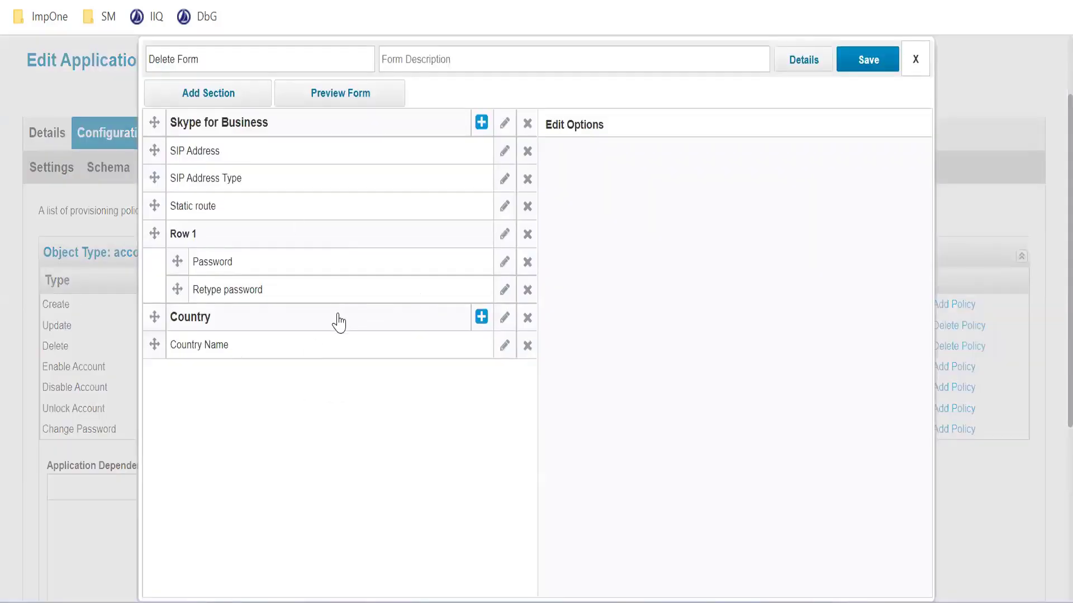
left_click(914, 62)
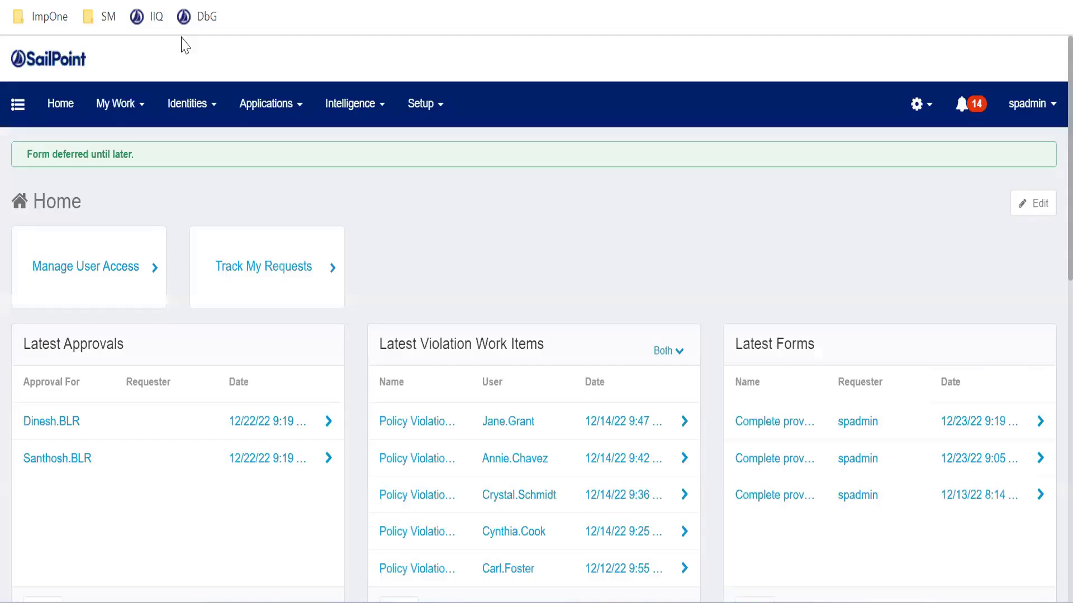
Switch to the debug Object Browser and list the objects of type Form.
left_click(193, 16)
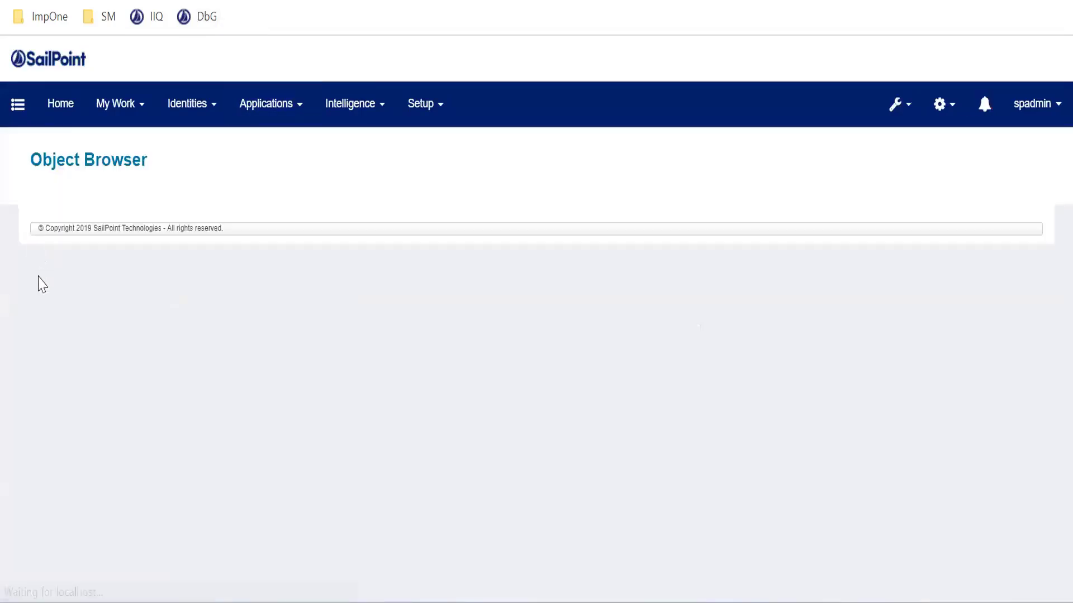
type("form")
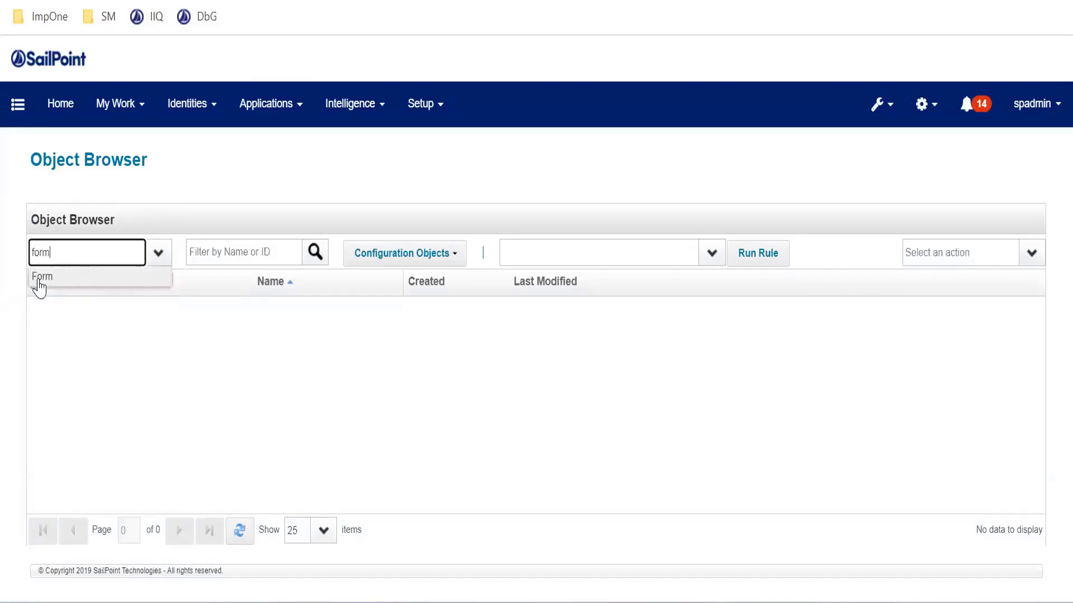
left_click(40, 282)
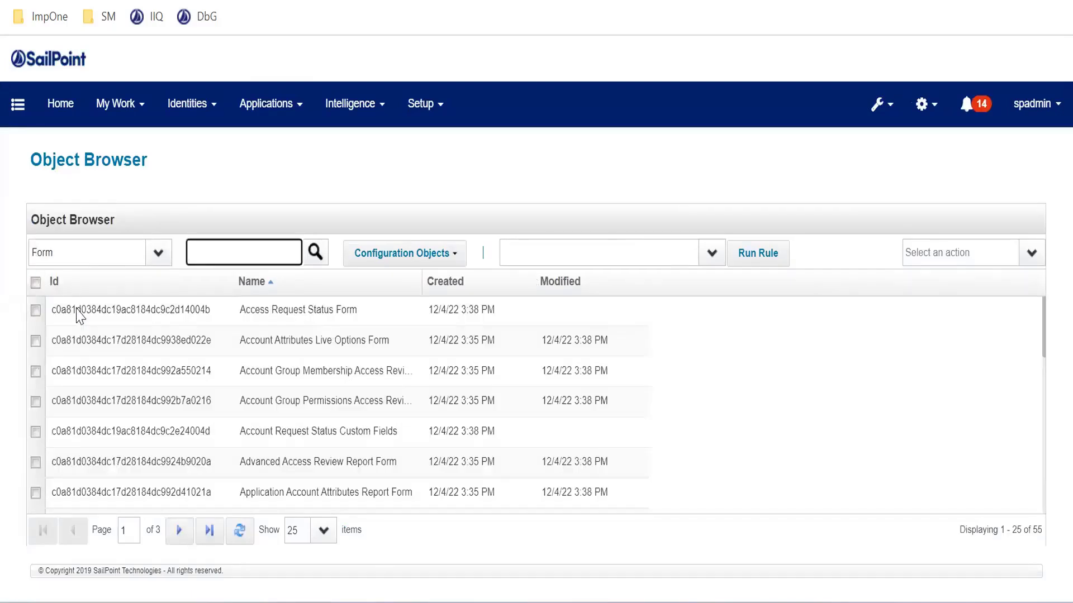
Sort the Form objects by creation date in both directions and look through the list for the policy forms.
left_click(441, 283)
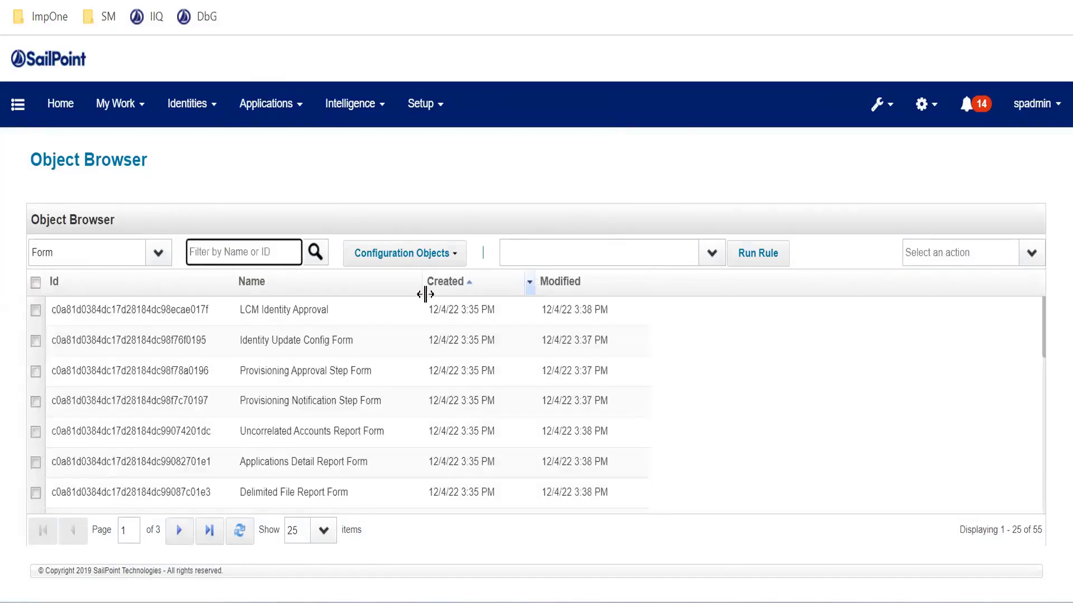
left_click(445, 294)
left_click(447, 282)
left_click(450, 282)
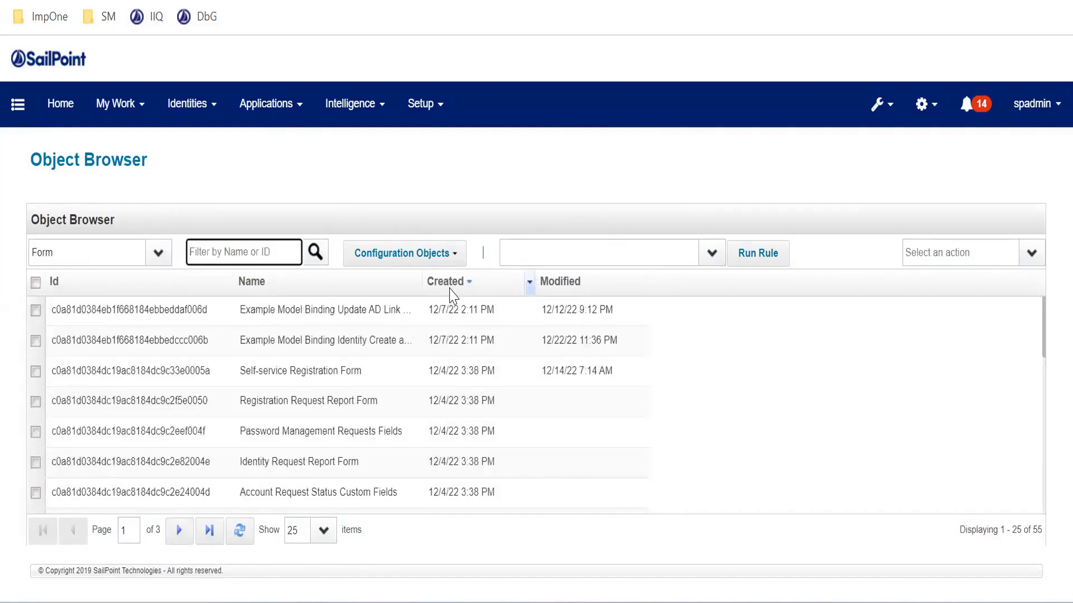
scroll(398, 304, "down", 5)
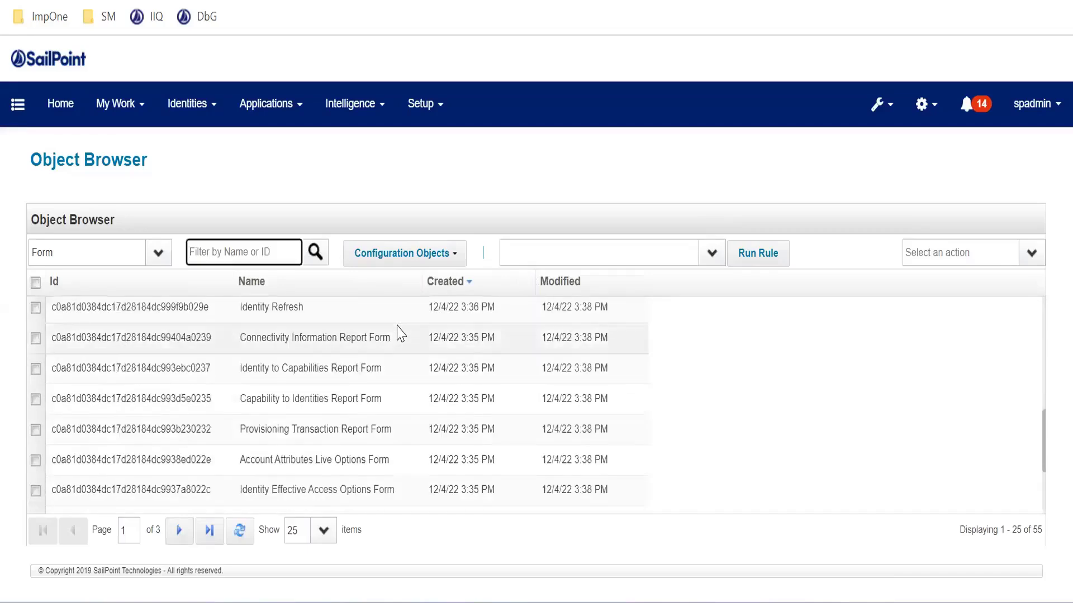
scroll(400, 334, "down", 3)
left_click(459, 286)
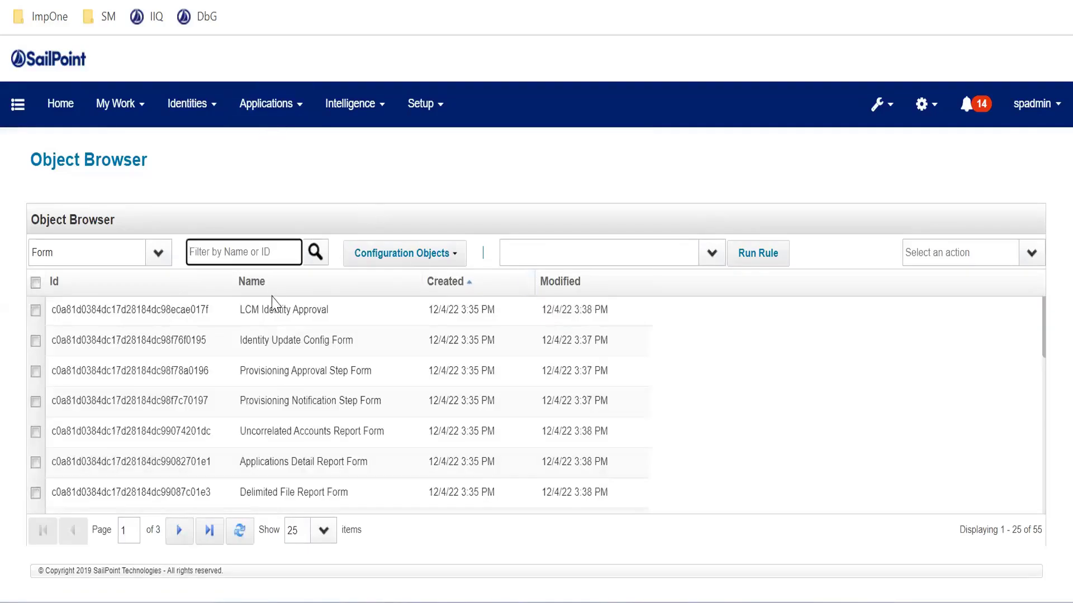
scroll(300, 381, "down", 10)
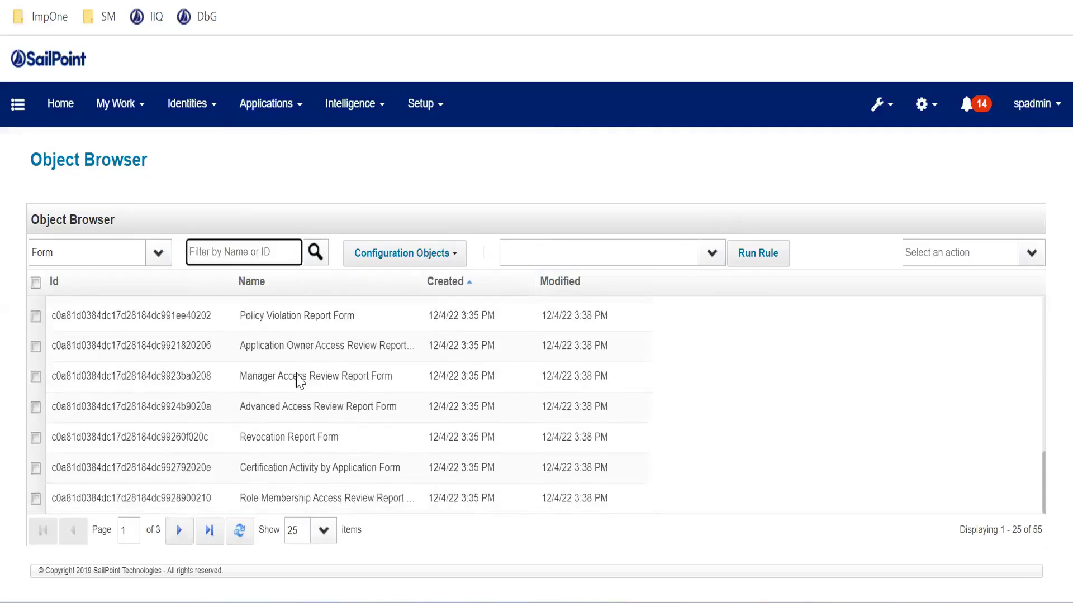